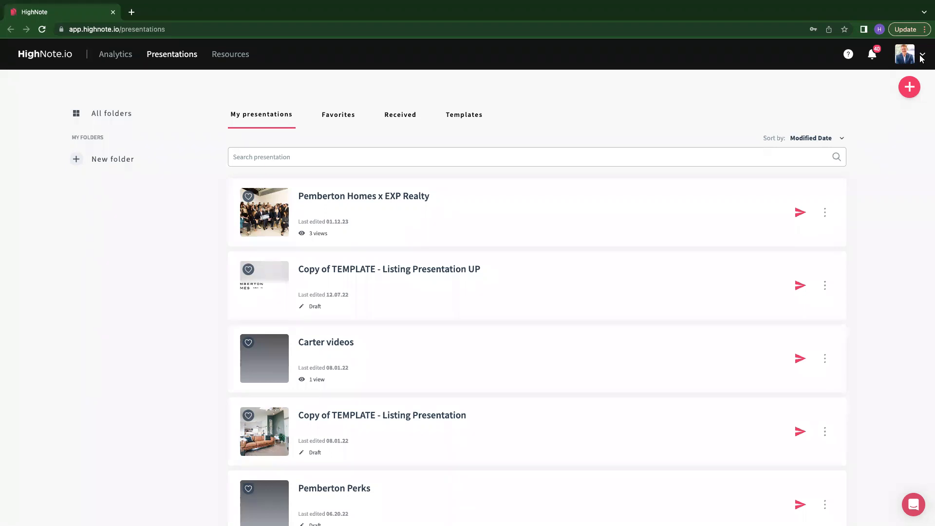
# - Sign out of the account from the profile menu
pyautogui.click(922, 58)
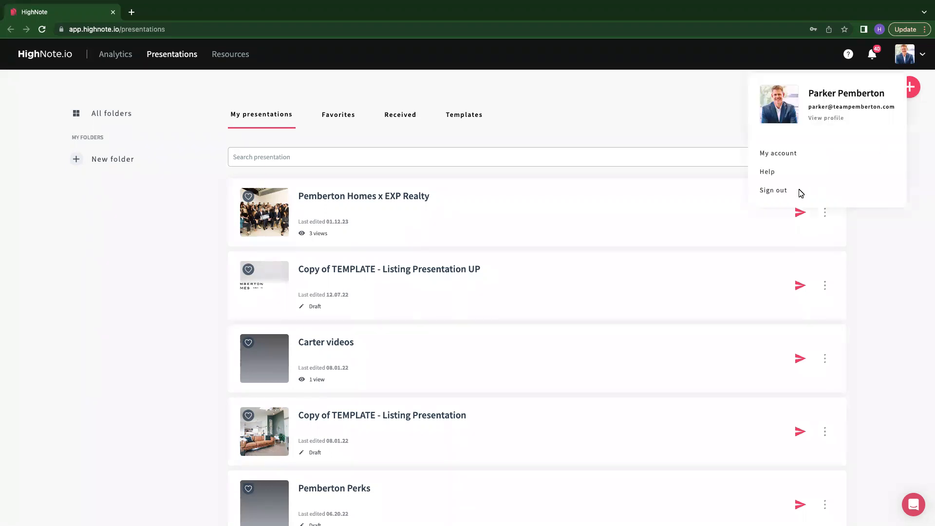
pyautogui.click(769, 193)
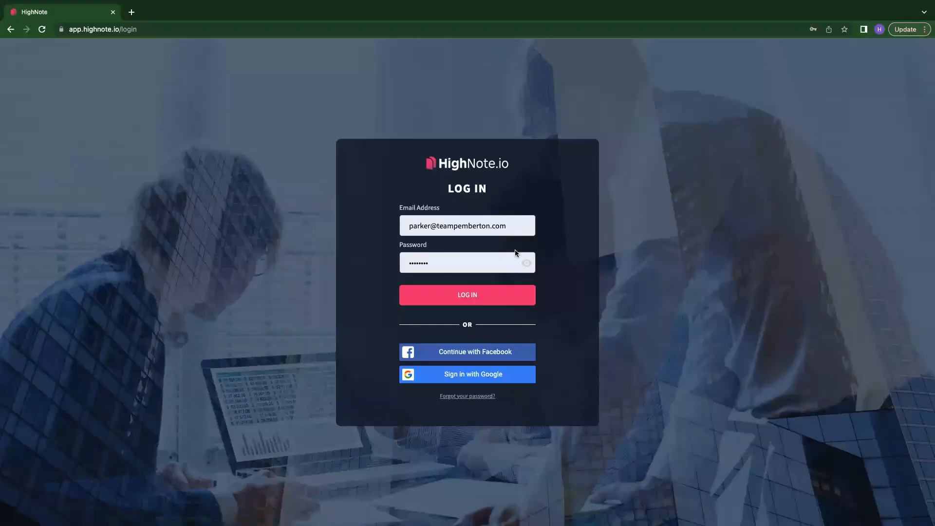
# - Reveal the saved account password on the login form and log back in
pyautogui.click(530, 263)
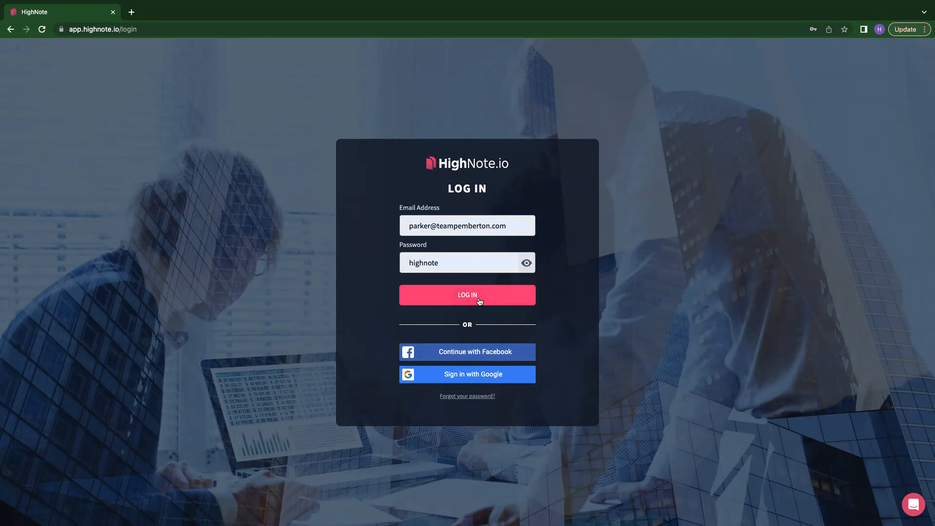
pyautogui.click(478, 300)
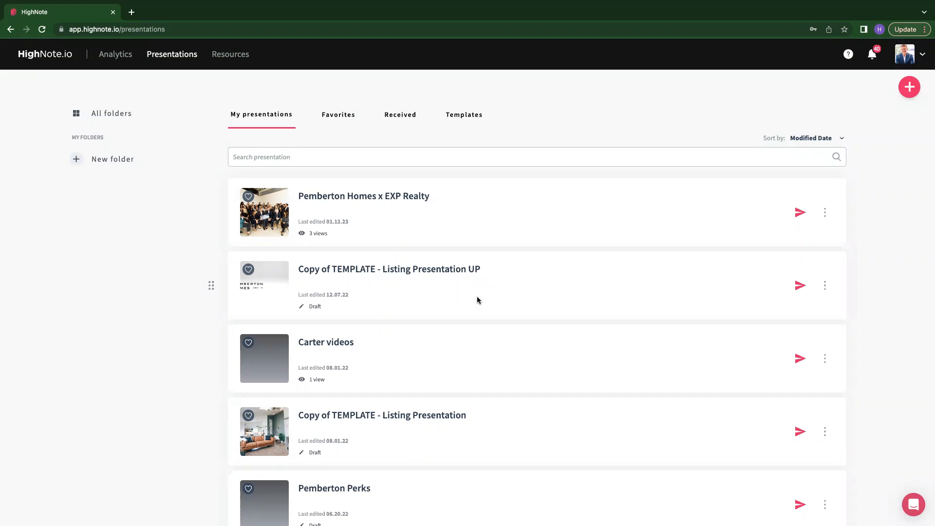
# - Open the 'Copy of TEMPLATE - Listing Presentation UP' presentation from My presentations
pyautogui.scroll(-3, 198, 317)
pyautogui.scroll(3, 198, 318)
pyautogui.scroll(-2, 350, 333)
pyautogui.scroll(-5, 351, 336)
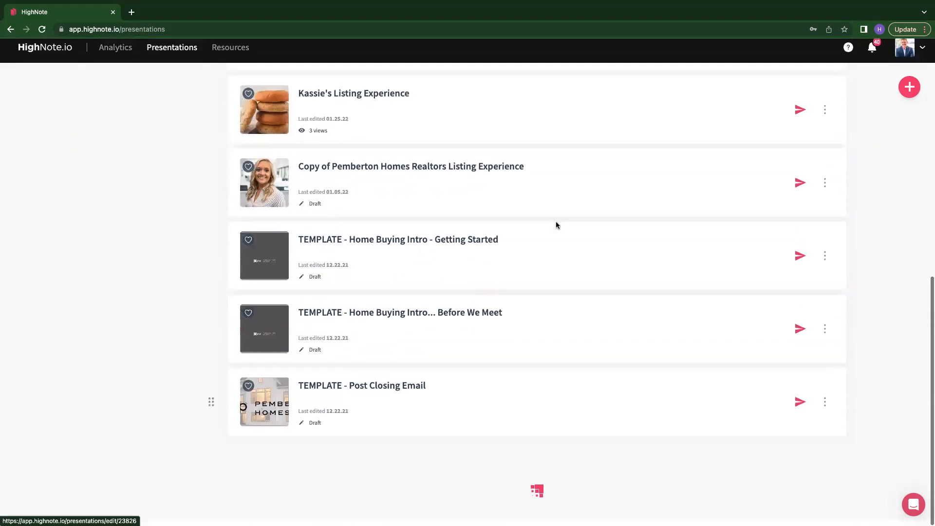
pyautogui.scroll(10, 556, 224)
pyautogui.click(288, 159)
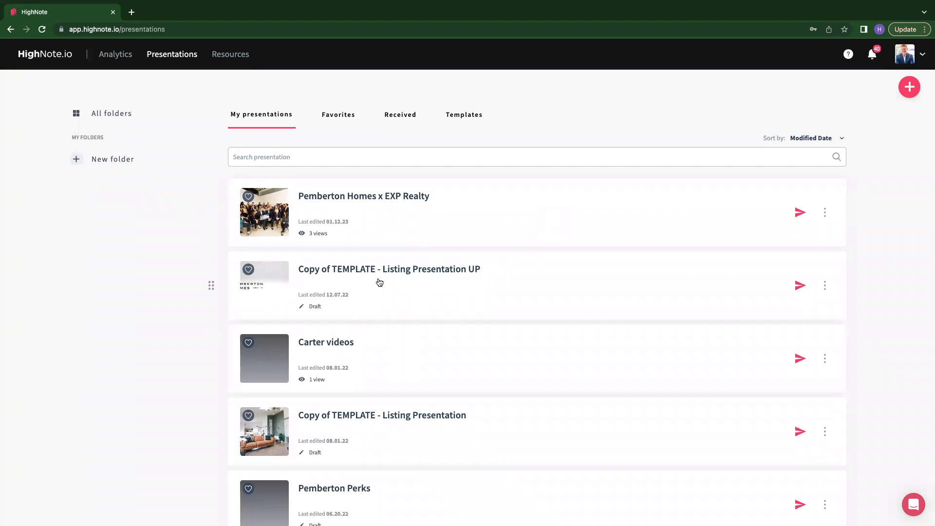
pyautogui.click(453, 269)
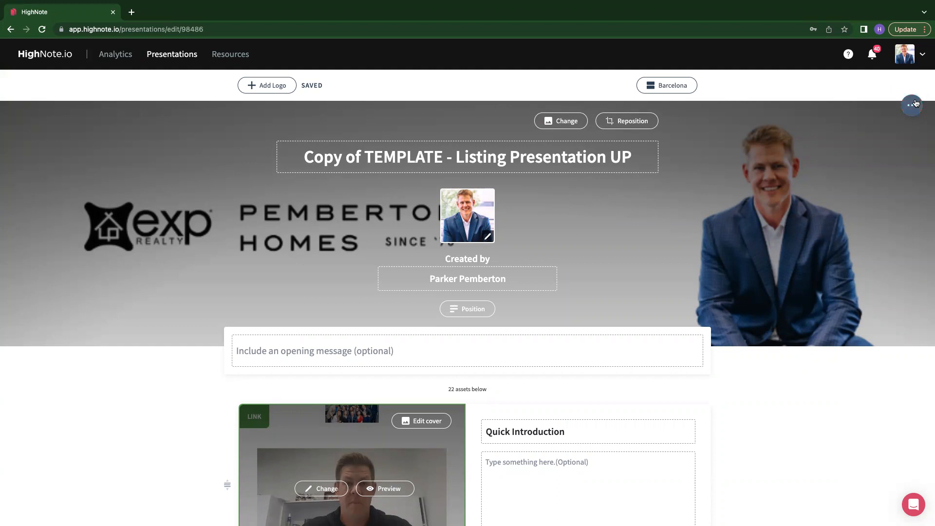
# - Duplicate the open presentation with the Copy action
pyautogui.click(914, 104)
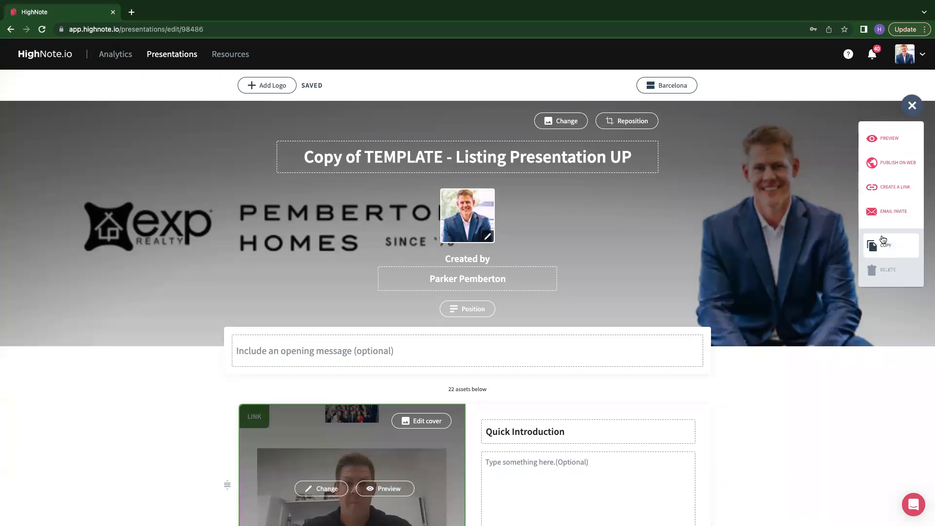
pyautogui.click(884, 247)
pyautogui.click(883, 247)
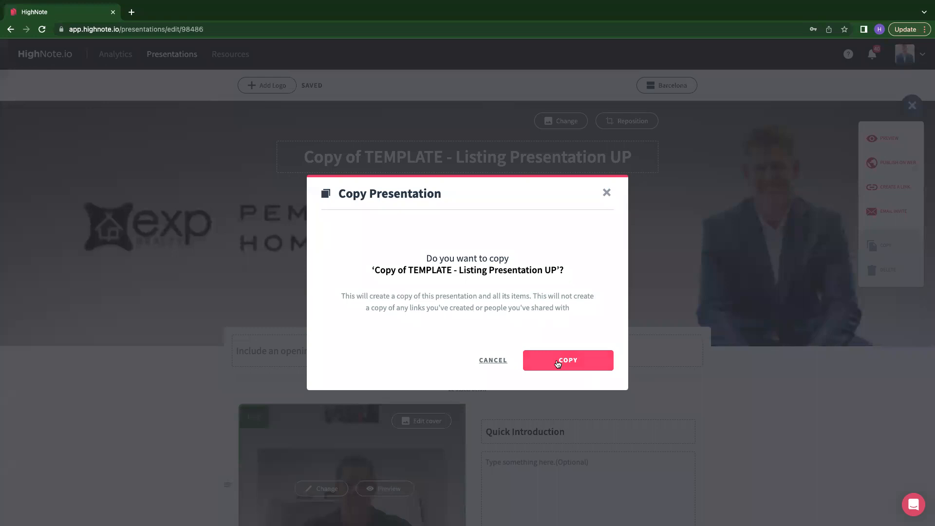
pyautogui.click(558, 363)
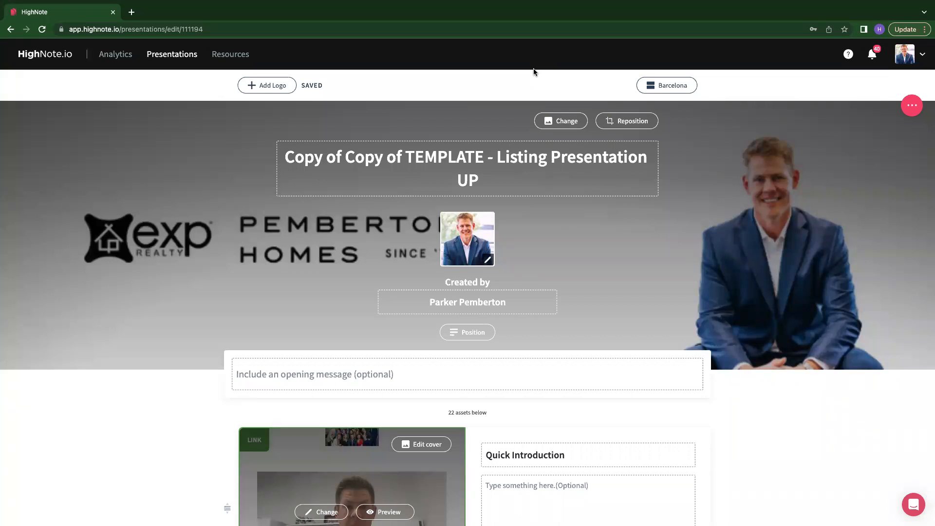
# - Replace the presentation title with the property's street address
pyautogui.click(493, 183)
pyautogui.moveTo(493, 183); pyautogui.dragTo(273, 149)
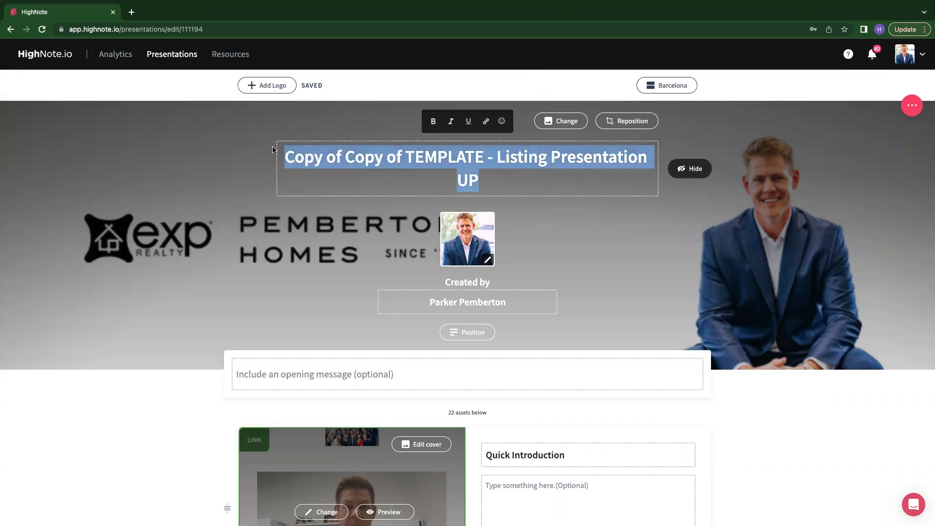
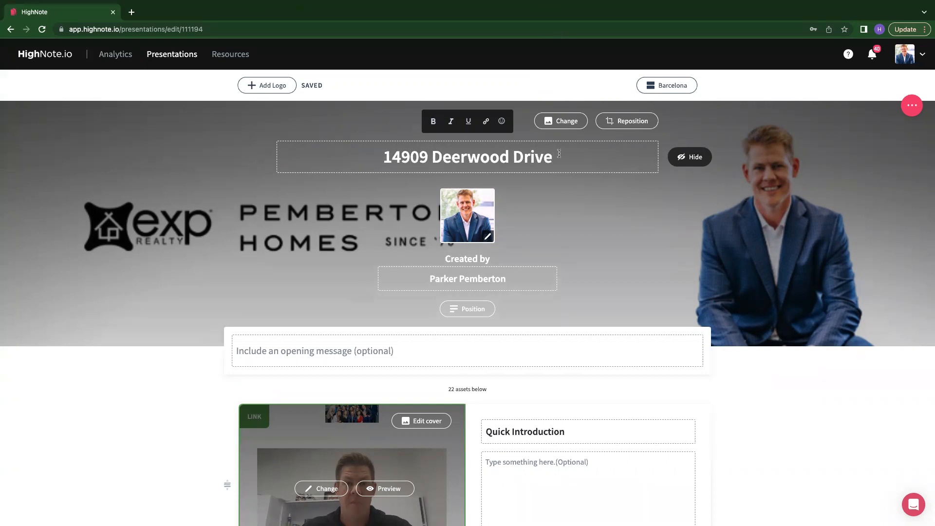
pyautogui.click(731, 224)
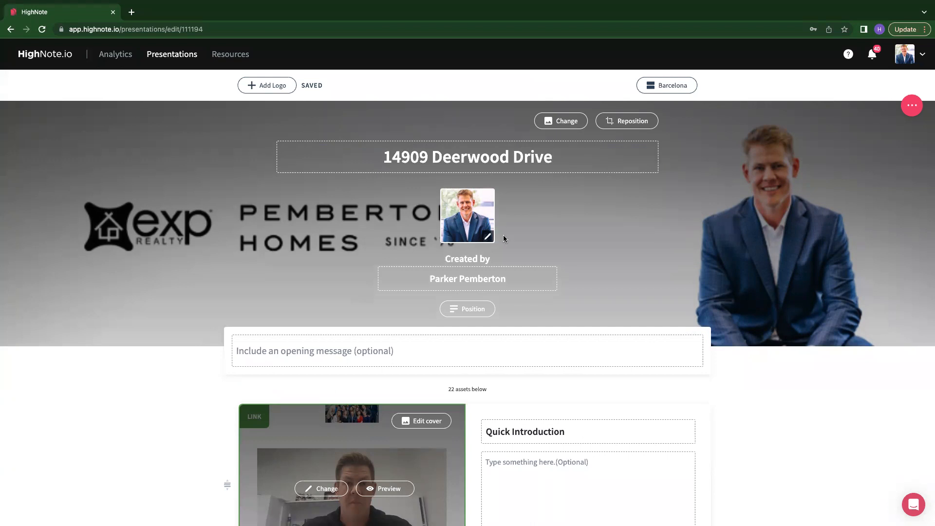
pyautogui.click(489, 239)
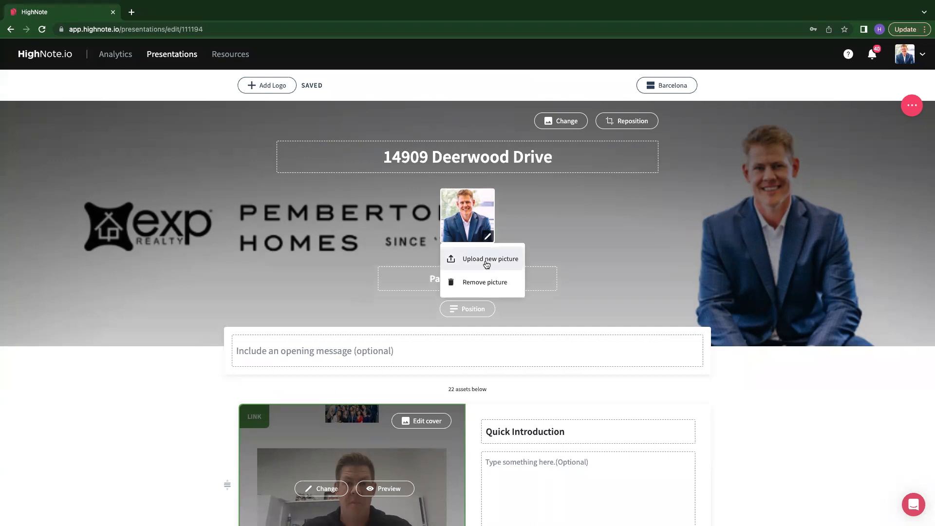
pyautogui.click(487, 260)
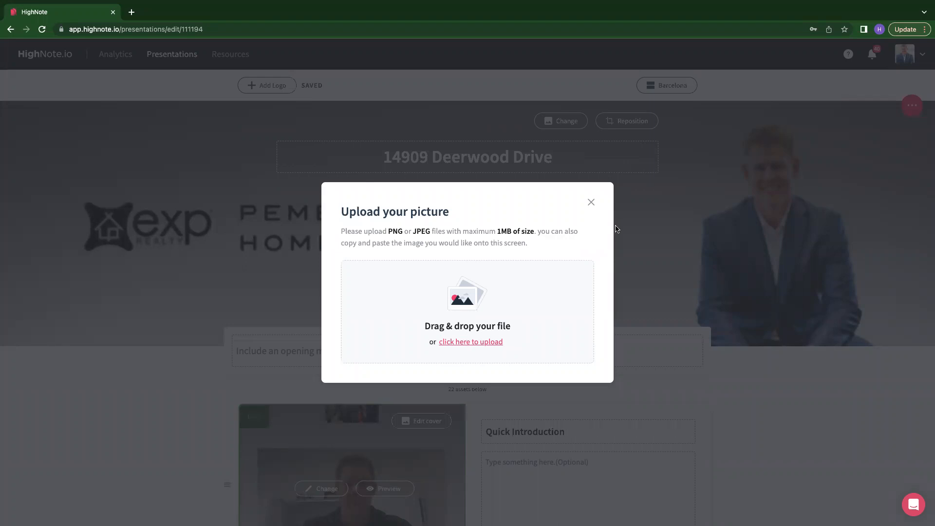
pyautogui.click(591, 203)
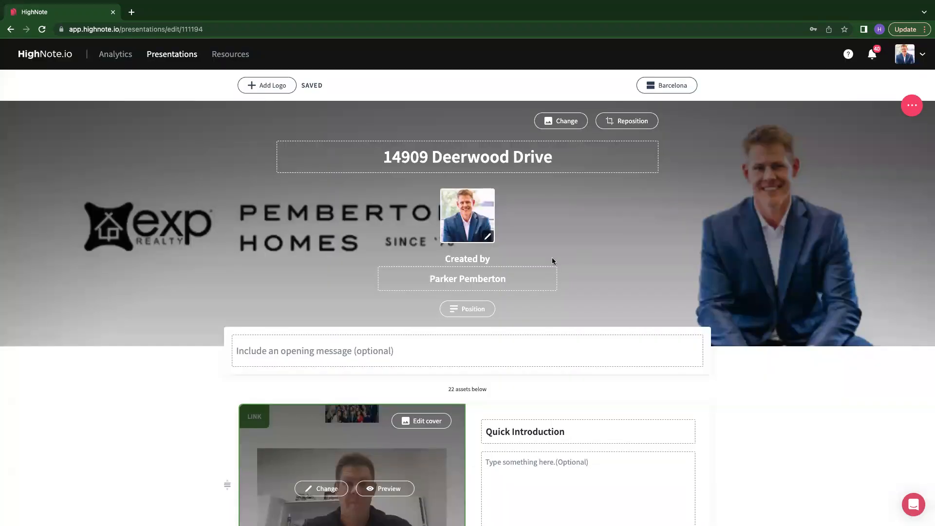
# - Replace the 'Created by' name with the agent's full name
pyautogui.click(484, 280)
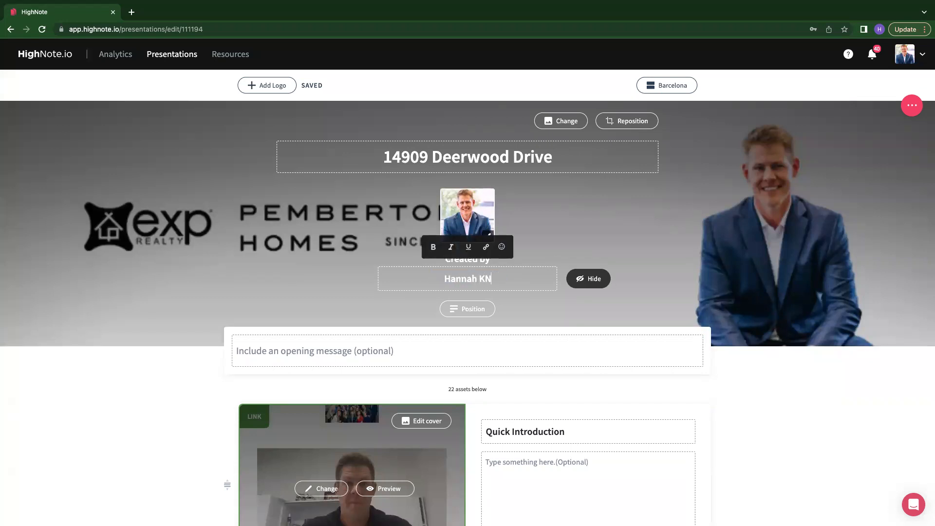
pyautogui.click(884, 191)
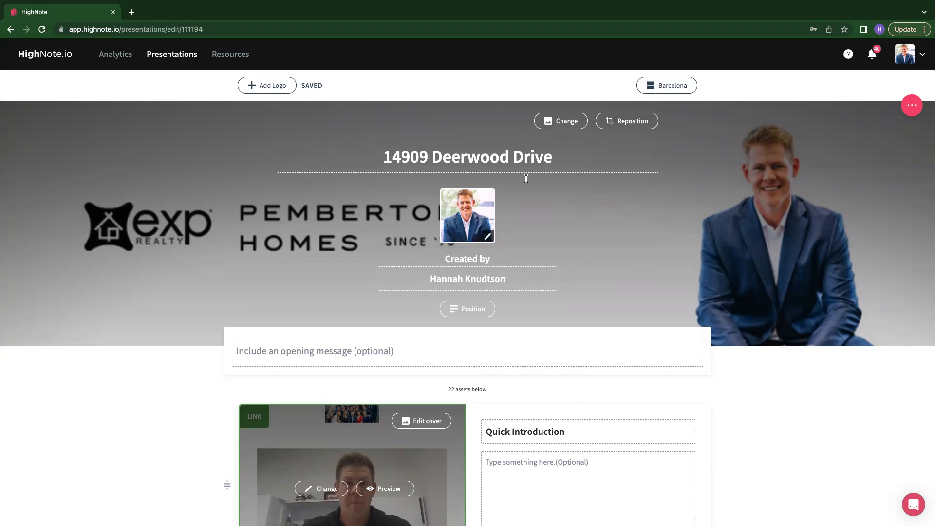
# - Change the cover background to a house photo found by searching Unsplash for 'house'
pyautogui.click(558, 123)
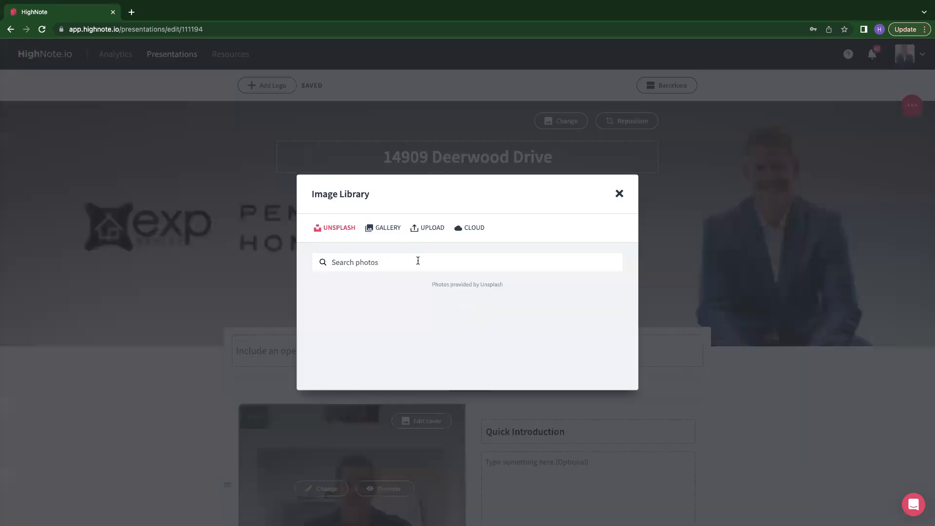
pyautogui.click(356, 152)
pyautogui.write('house')
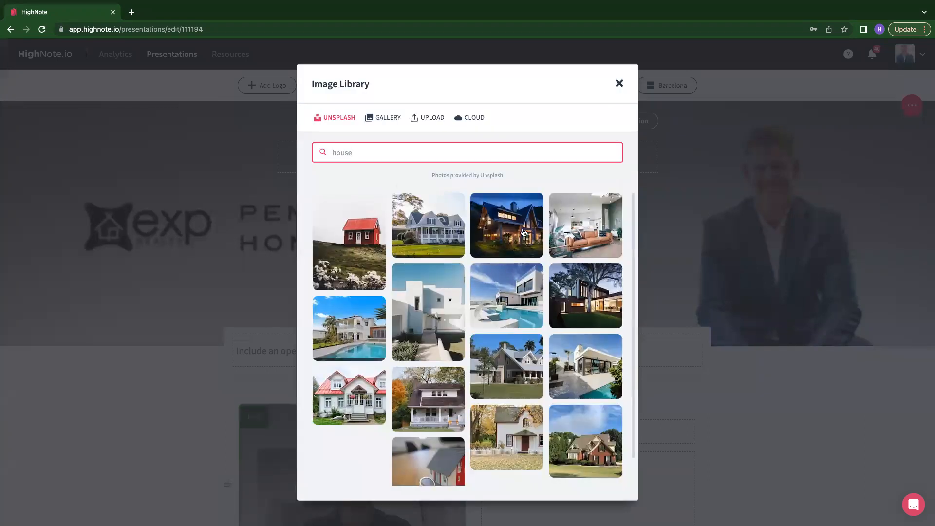
pyautogui.click(349, 273)
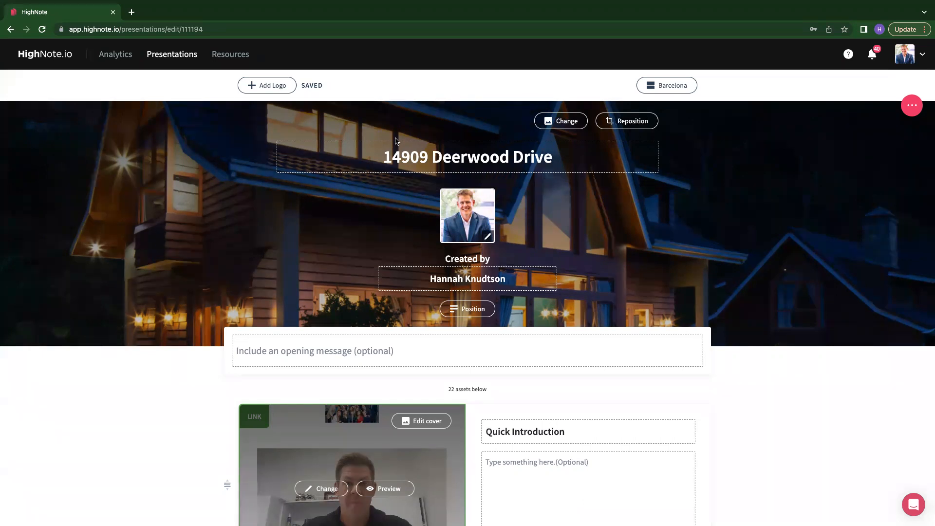
# - Enter the opening message 'Thank you so much for looking at this email. This information is directly related your house…'
pyautogui.scroll(-2, 293, 367)
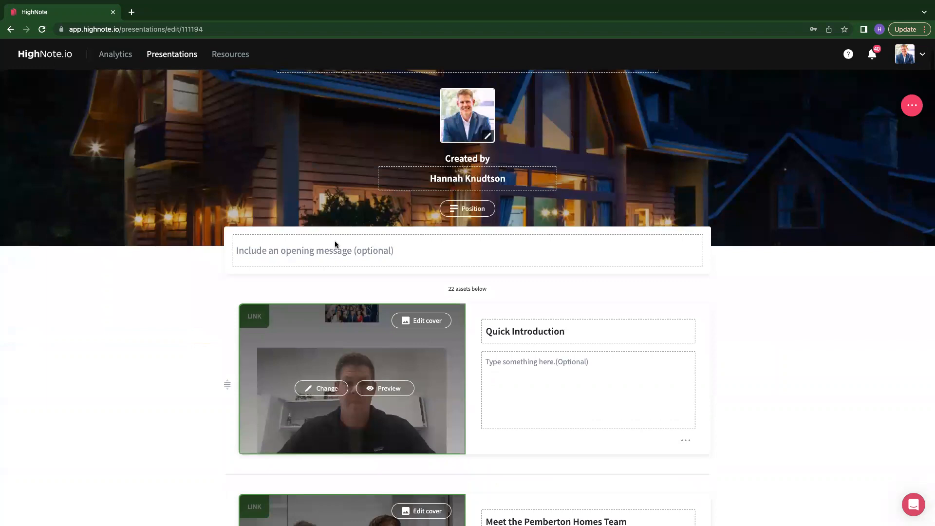
pyautogui.click(338, 258)
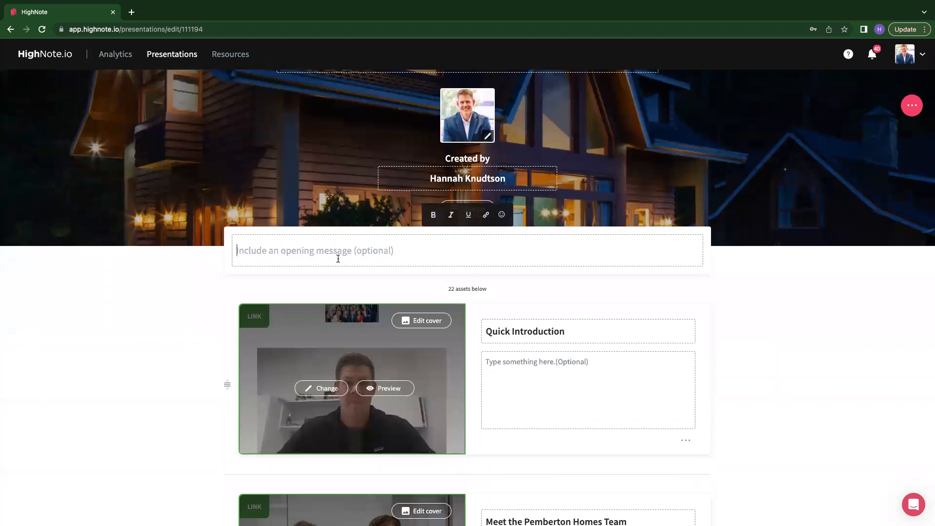
pyautogui.write('Thank y')
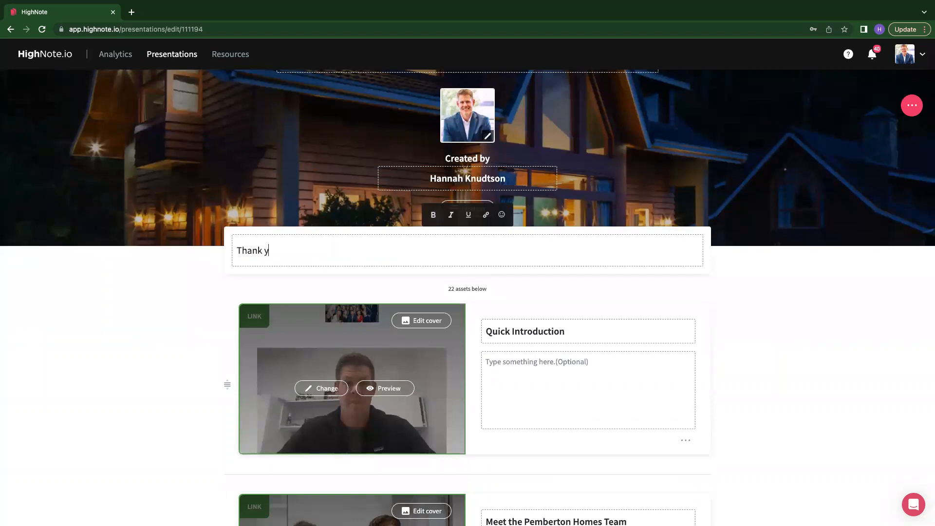
pyautogui.write('ou so much for looking a')
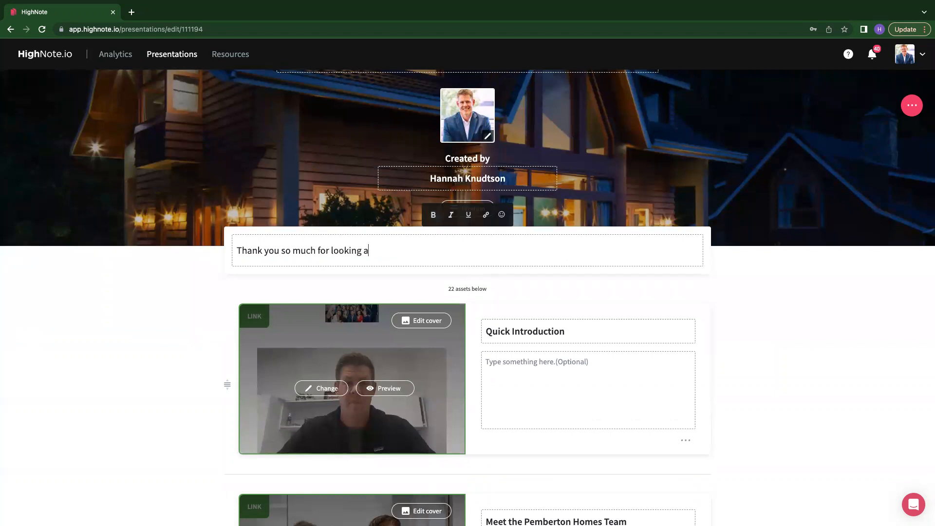
pyautogui.write('t this')
pyautogui.press('BackSpace')
pyautogui.press('BackSpace')
pyautogui.press('BackSpace')
pyautogui.write('is email. This information is')
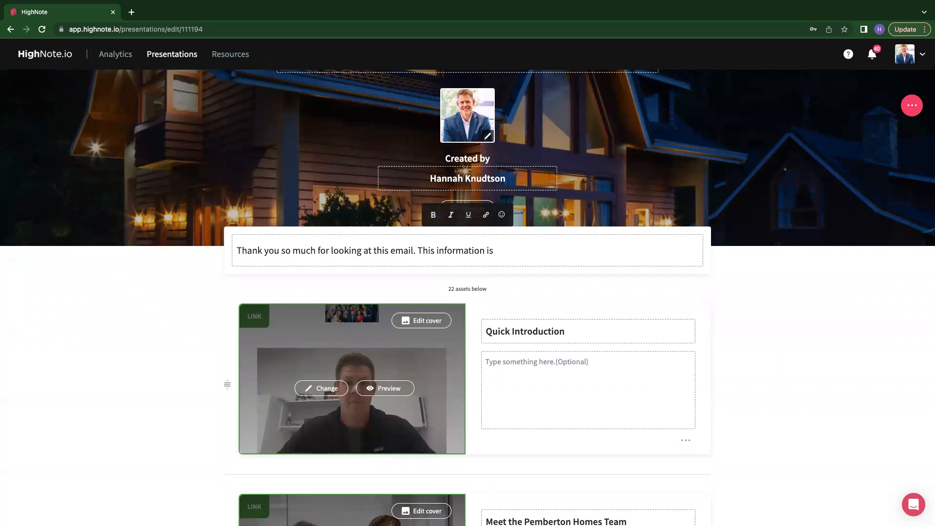
pyautogui.write(' directly related your housejnaslkdfgja;lsdkjfas;djfn')
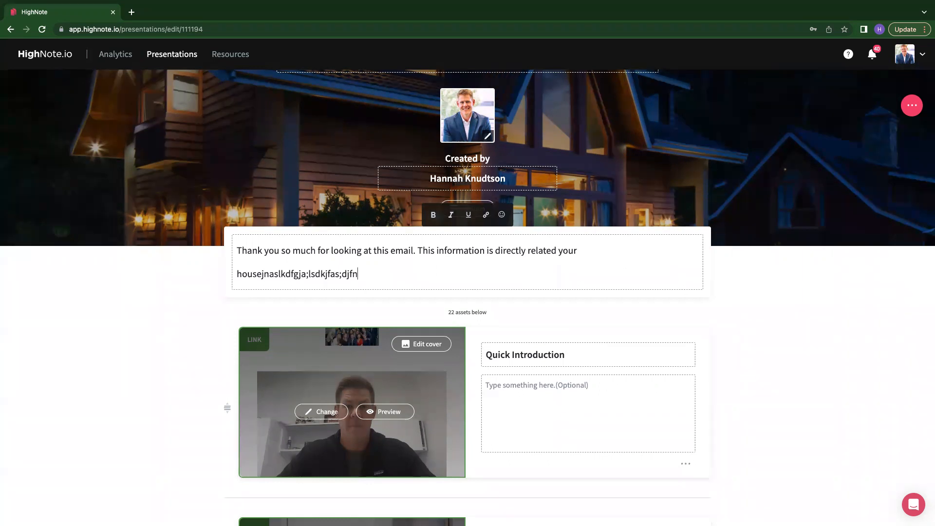
# - Scroll through the presentation's asset sections to review their titles and descriptions
pyautogui.scroll(-4, 615, 261)
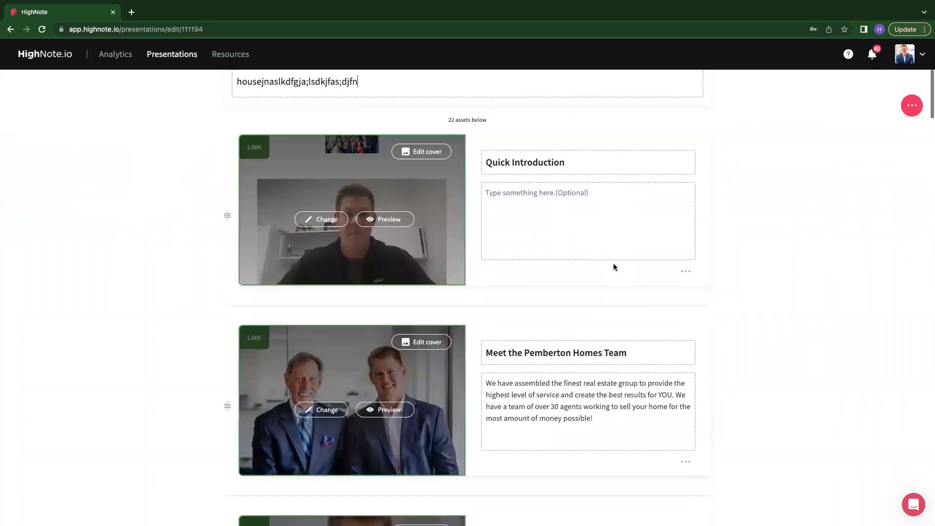
pyautogui.scroll(-1, 613, 266)
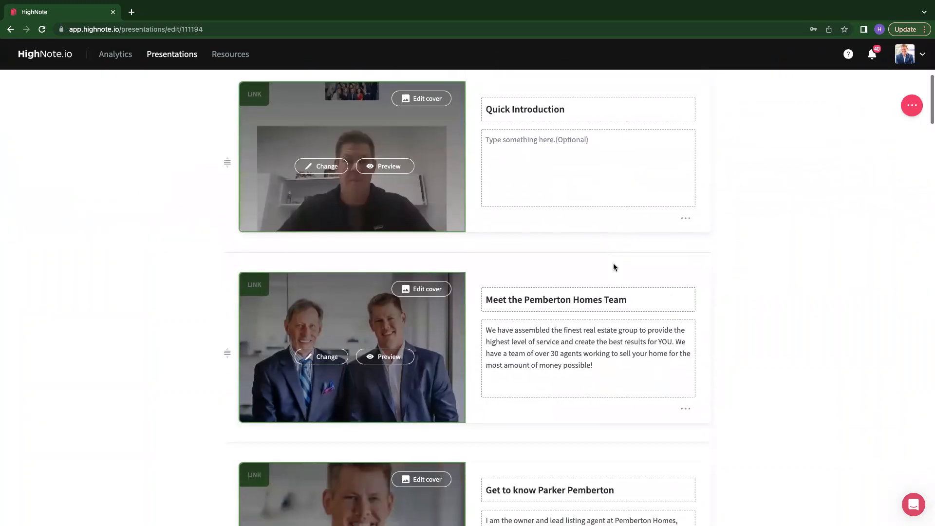
pyautogui.scroll(2, 614, 266)
pyautogui.scroll(-1, 614, 267)
pyautogui.scroll(-20, 614, 265)
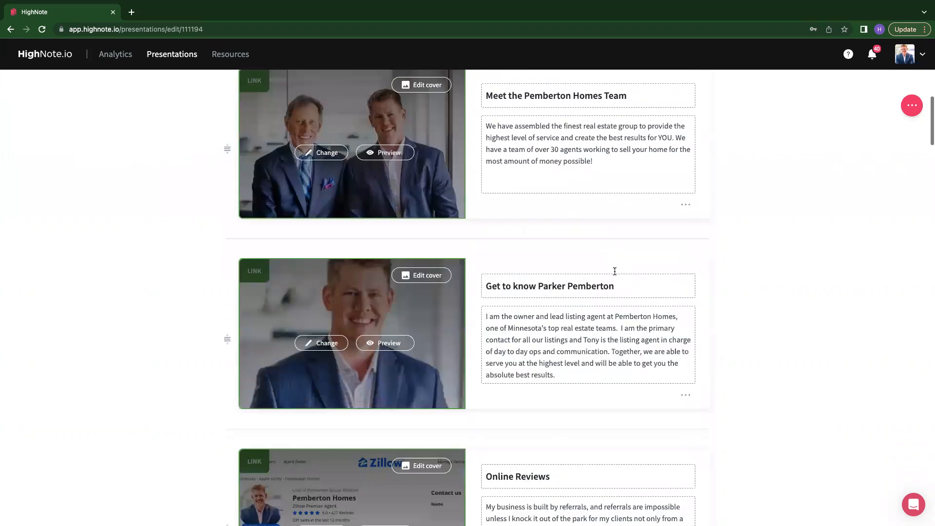
pyautogui.scroll(-20, 857, 346)
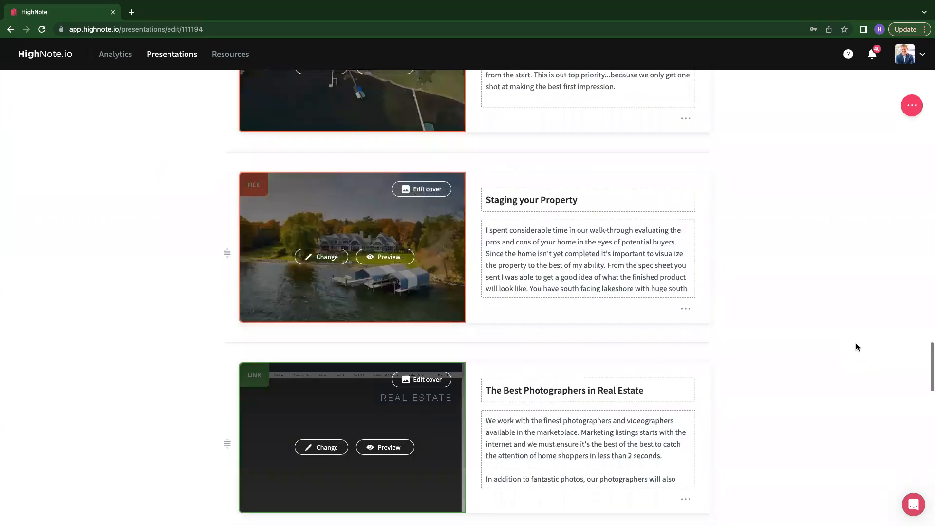
pyautogui.scroll(10, 858, 346)
pyautogui.scroll(20, 857, 347)
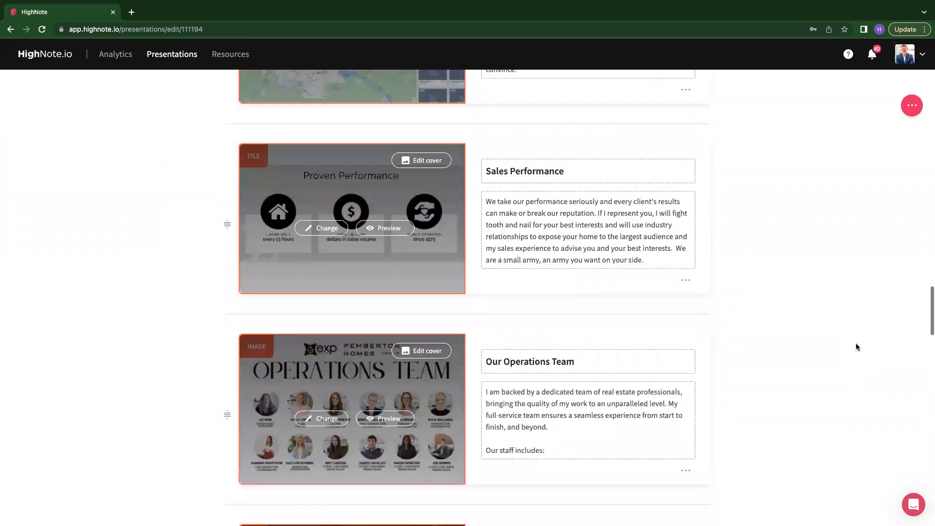
pyautogui.scroll(15, 857, 347)
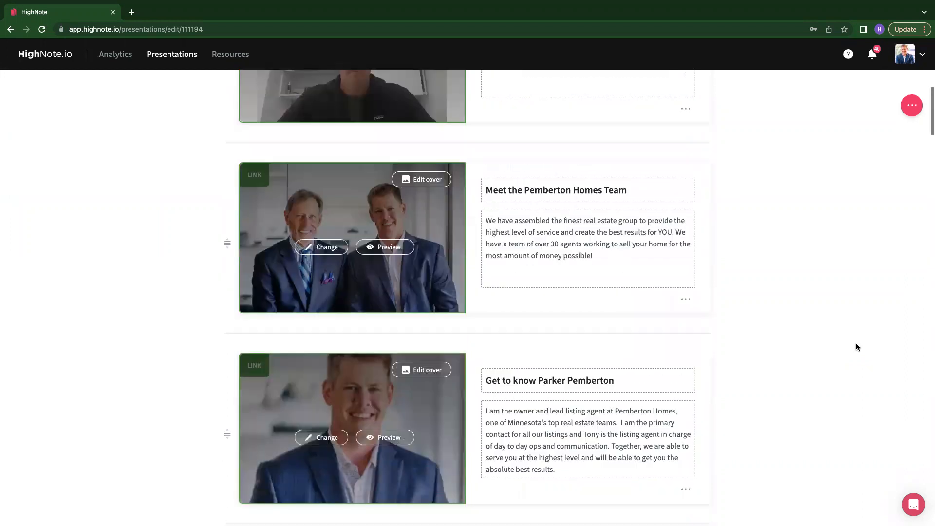
pyautogui.scroll(-3, 858, 347)
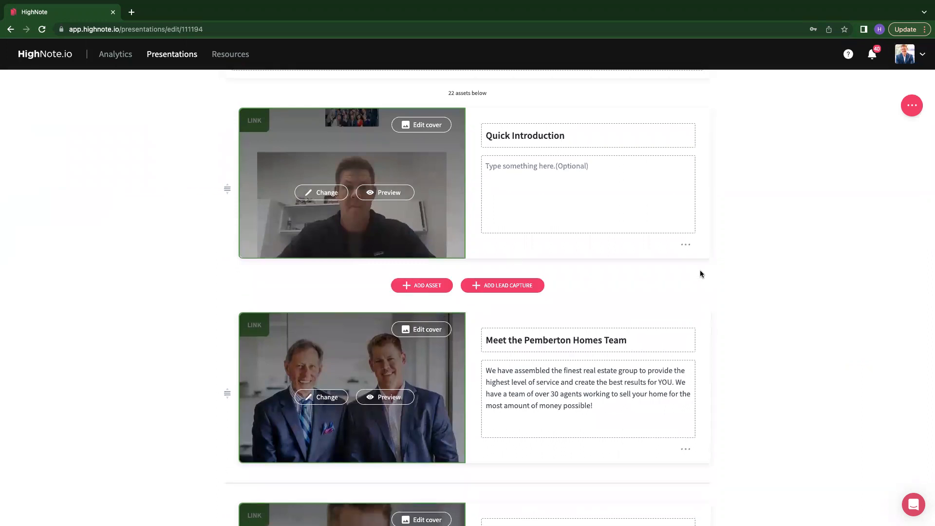
pyautogui.scroll(2, 689, 246)
pyautogui.click(686, 297)
pyautogui.click(705, 323)
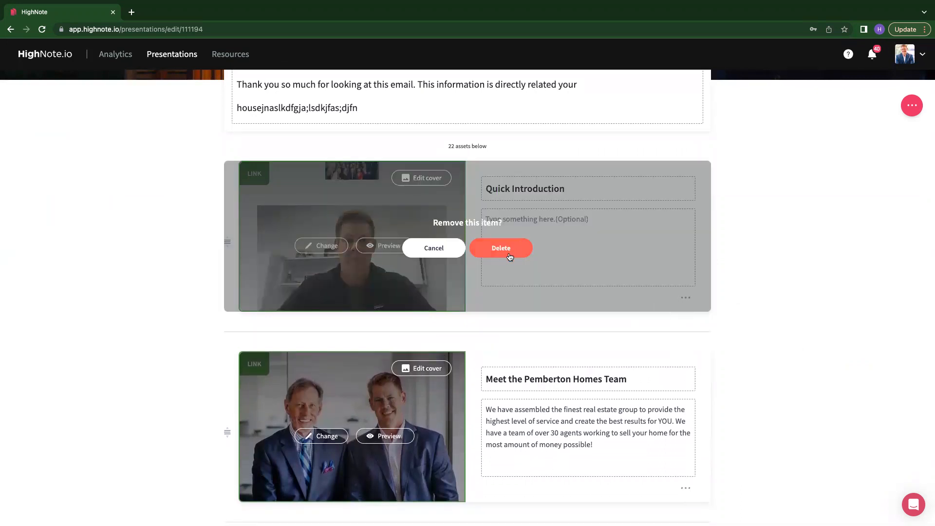
pyautogui.click(418, 253)
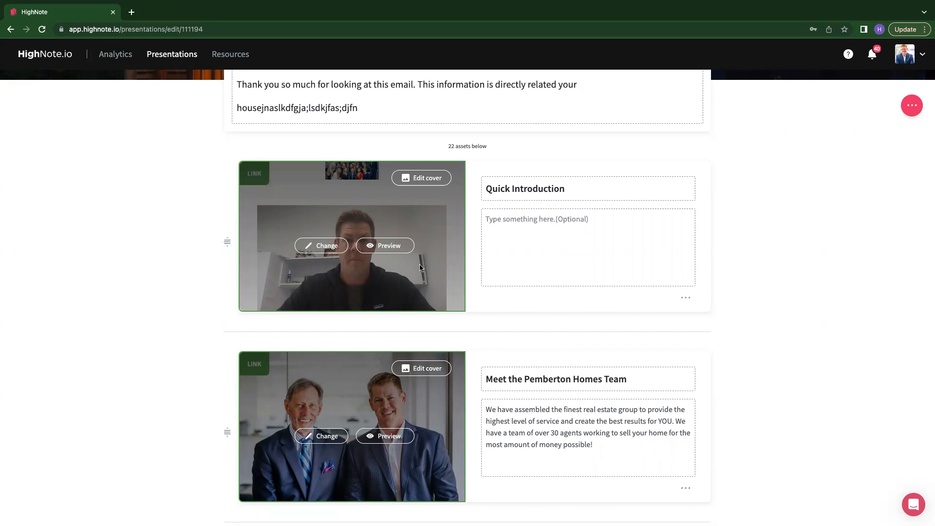
pyautogui.click(318, 247)
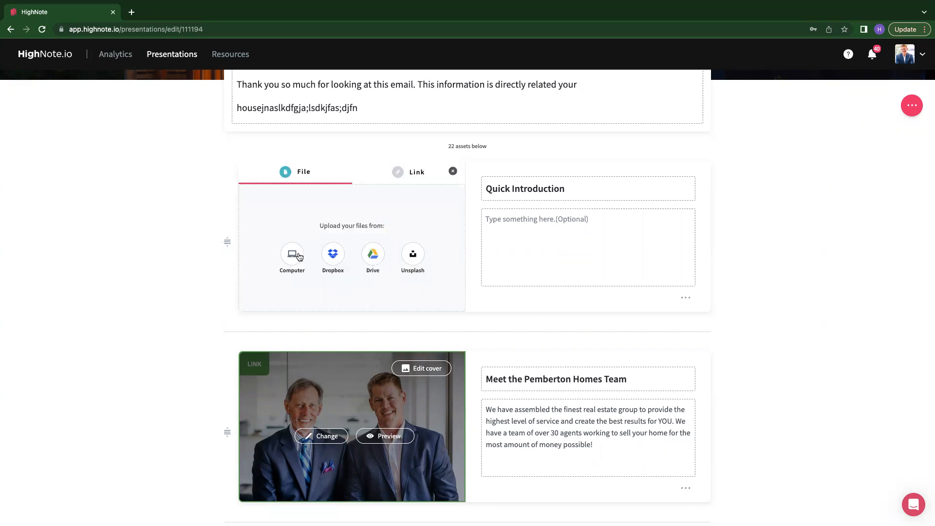
pyautogui.click(397, 173)
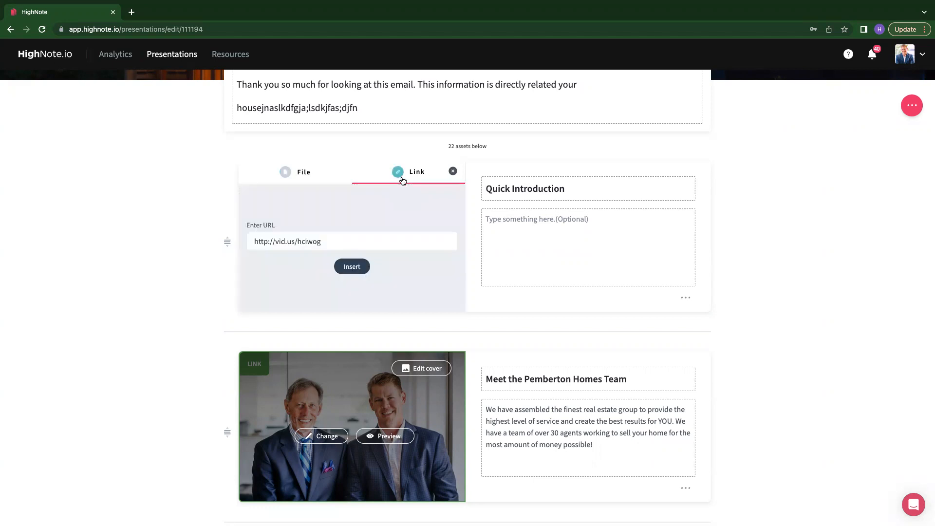
pyautogui.click(452, 172)
# - Delete the Quick Introduction asset and move the 'Get to know' agent asset above the 'Meet the Pemberton Homes Team' asset
pyautogui.click(684, 298)
pyautogui.click(704, 320)
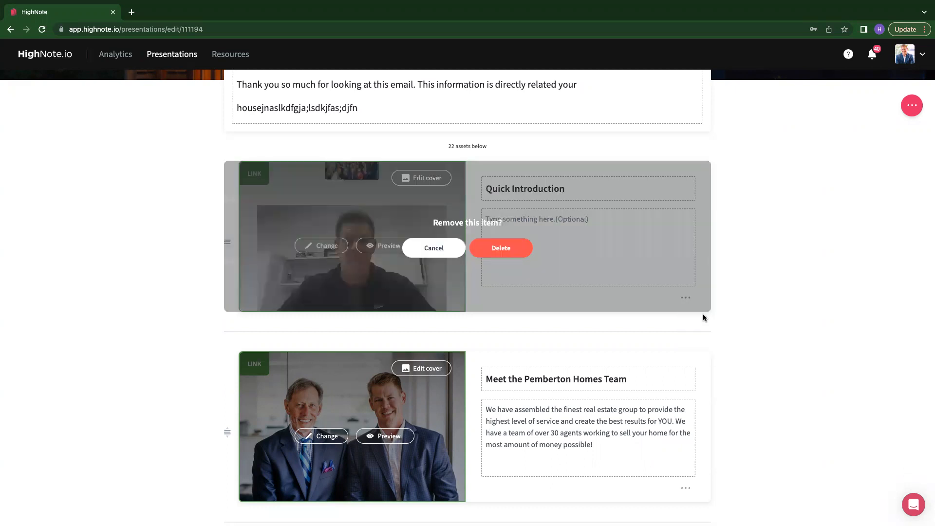
pyautogui.click(501, 249)
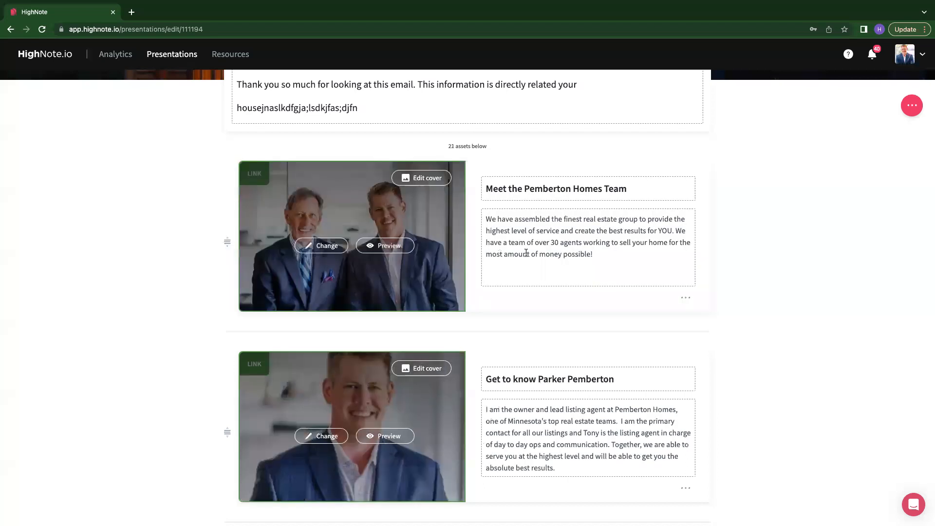
pyautogui.scroll(-2, 750, 352)
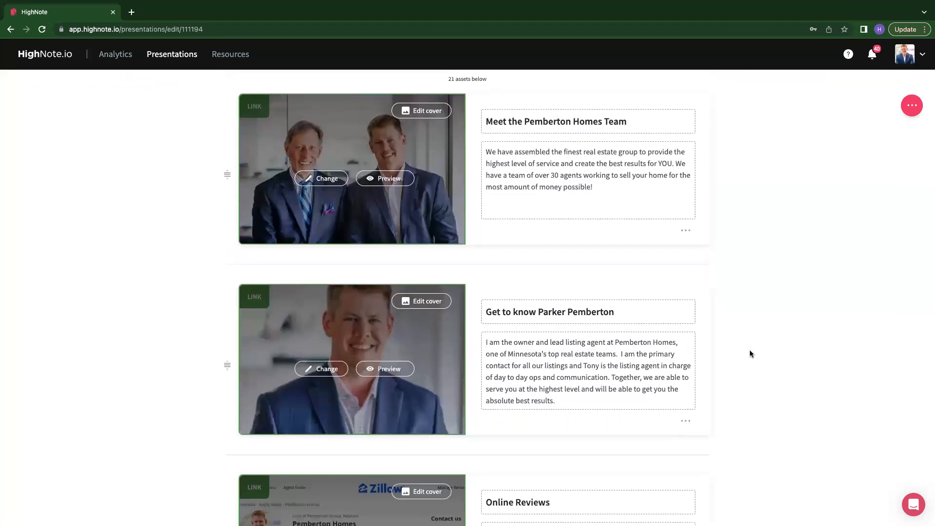
pyautogui.moveTo(227, 366); pyautogui.dragTo(228, 159)
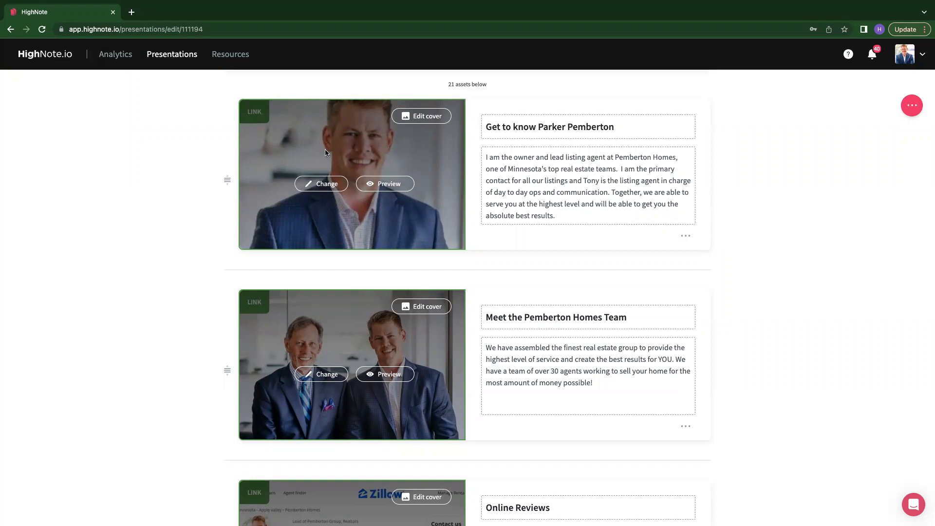
# - Open the 'Get to know' asset's link settings, then in a new tab find and copy the agent's profile URL on pembertonhomesteam.com
pyautogui.click(322, 188)
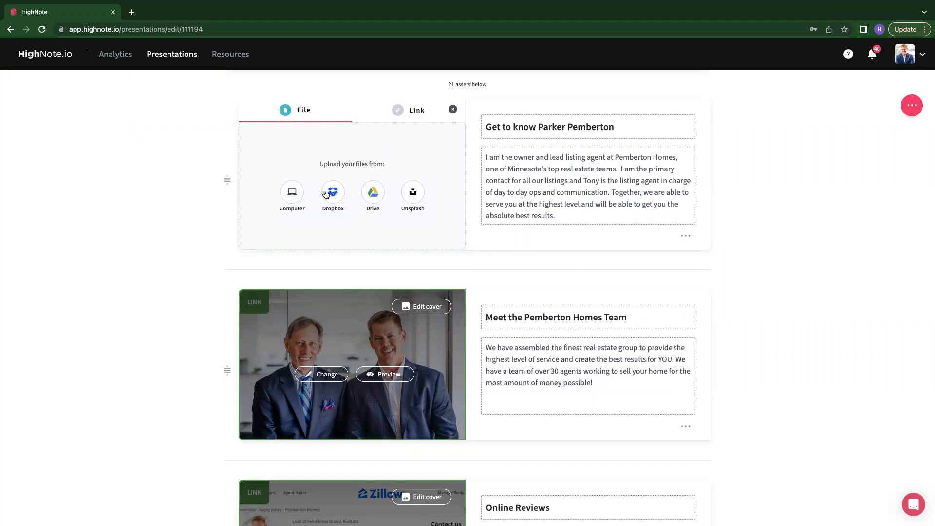
pyautogui.click(423, 109)
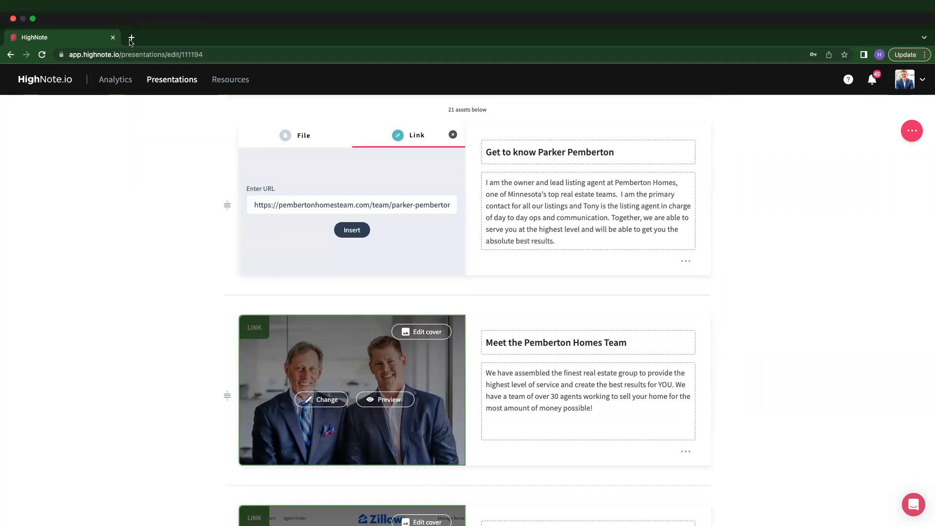
pyautogui.click(131, 37)
pyautogui.write('pembertonhomesteam.com')
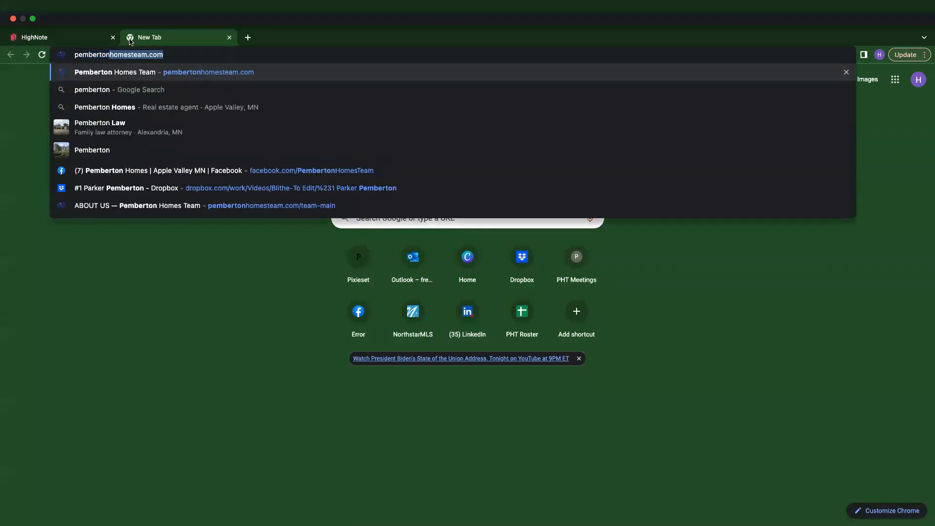
pyautogui.press('Return')
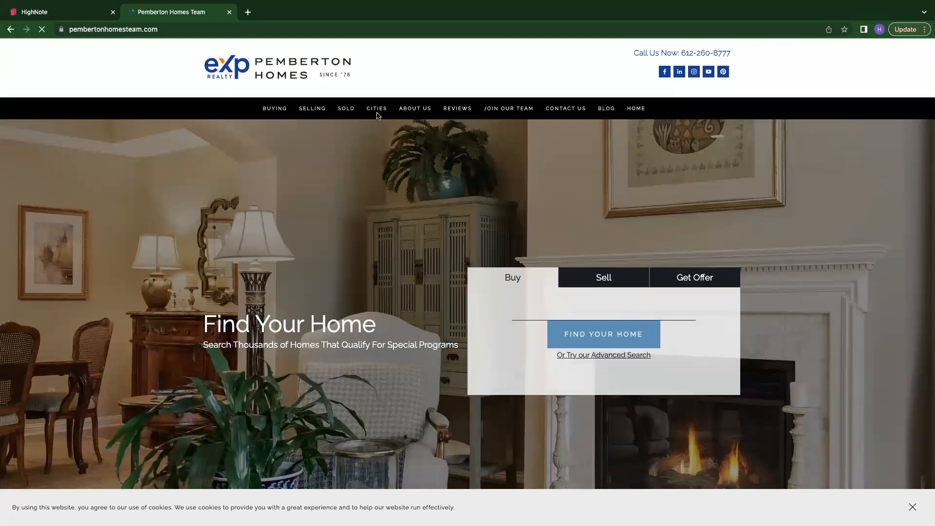
pyautogui.click(422, 109)
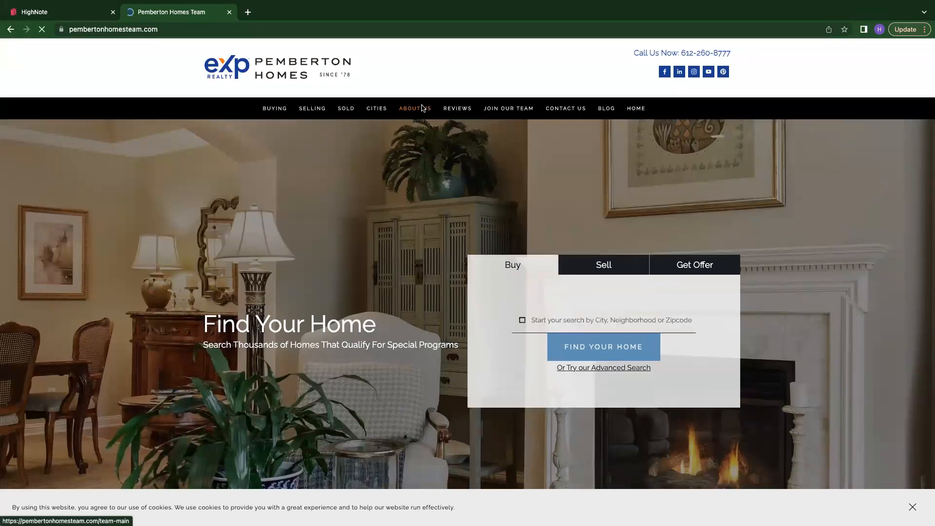
pyautogui.scroll(-15, 483, 298)
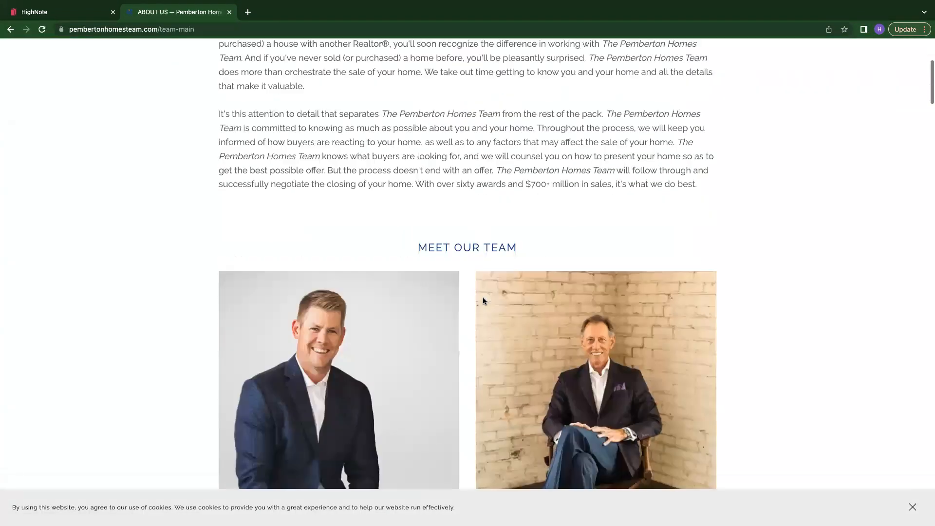
pyautogui.scroll(-2, 484, 301)
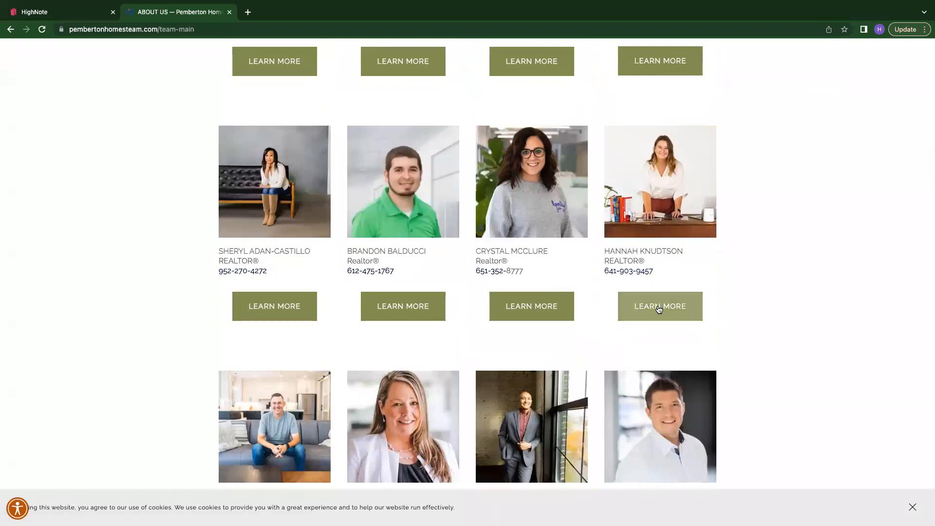
pyautogui.click(659, 307)
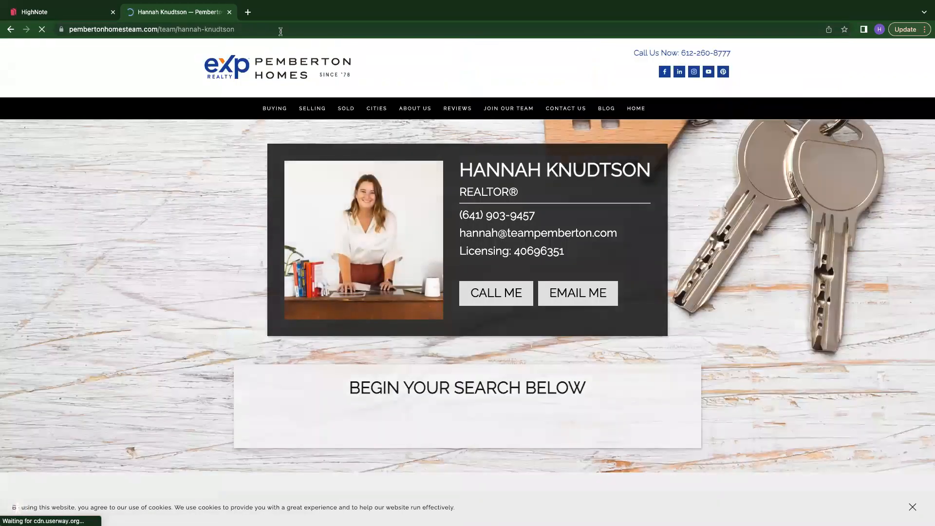
pyautogui.click(279, 30)
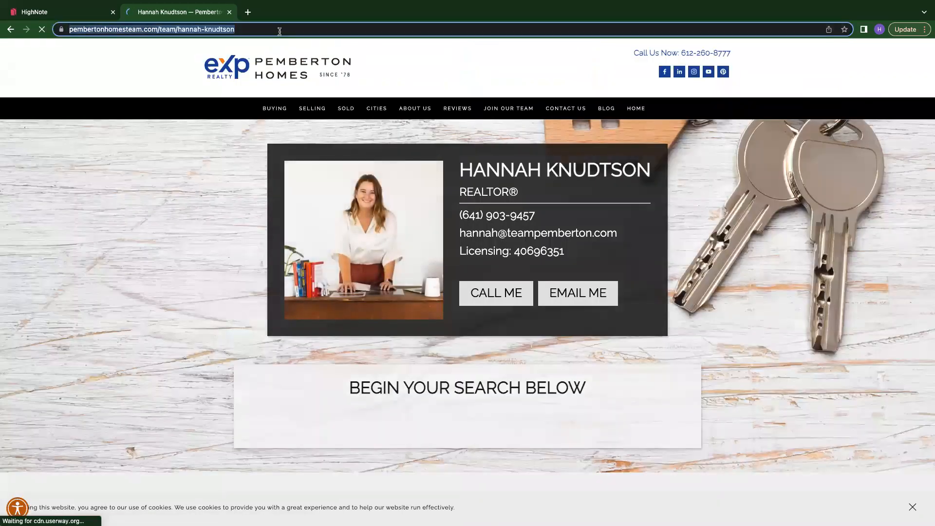
# - Replace the asset's link URL with the copied profile URL, insert it, and accept replacing the cover image
pyautogui.click(65, 17)
pyautogui.doubleClick(355, 179)
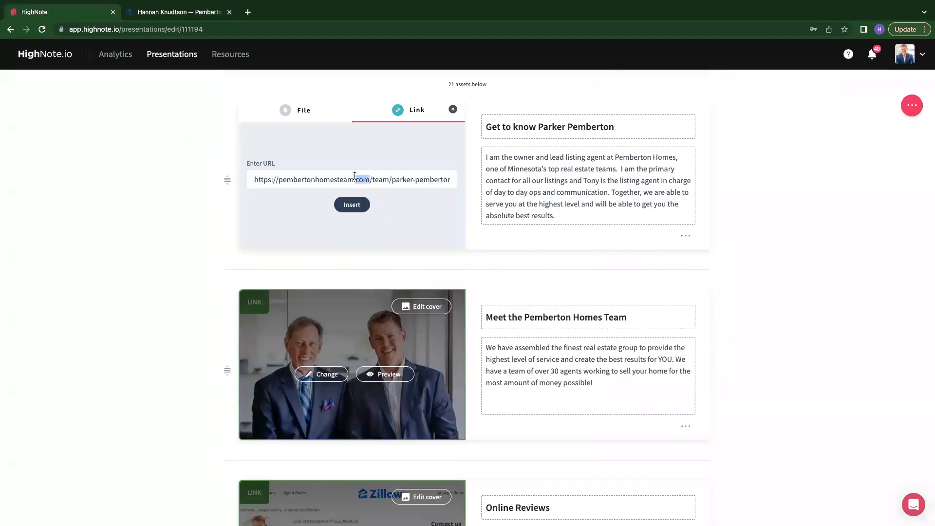
pyautogui.hotkey('ctrl', 'a')
pyautogui.press('BackSpace')
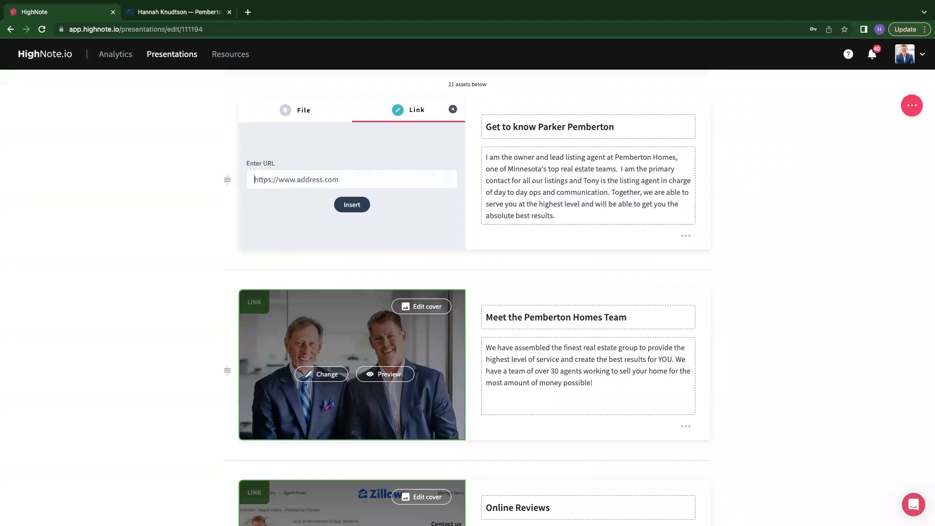
pyautogui.click(352, 205)
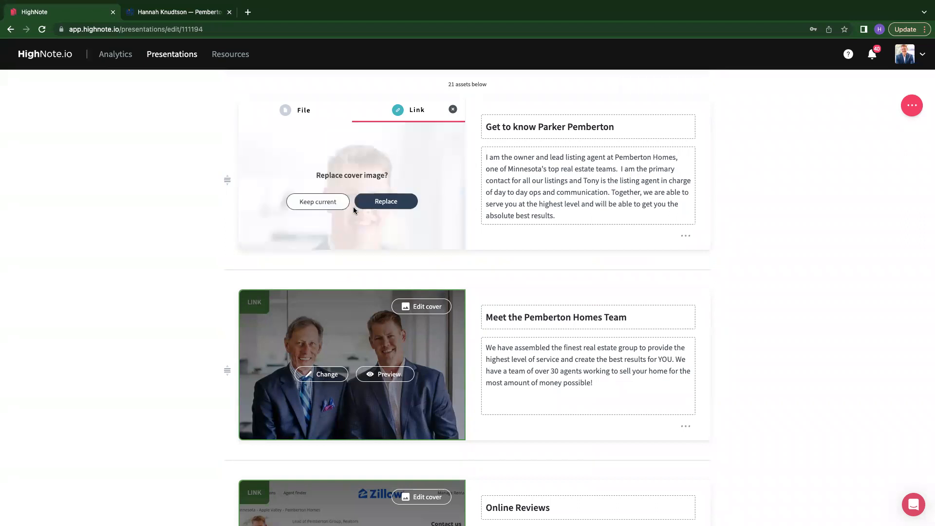
pyautogui.click(387, 204)
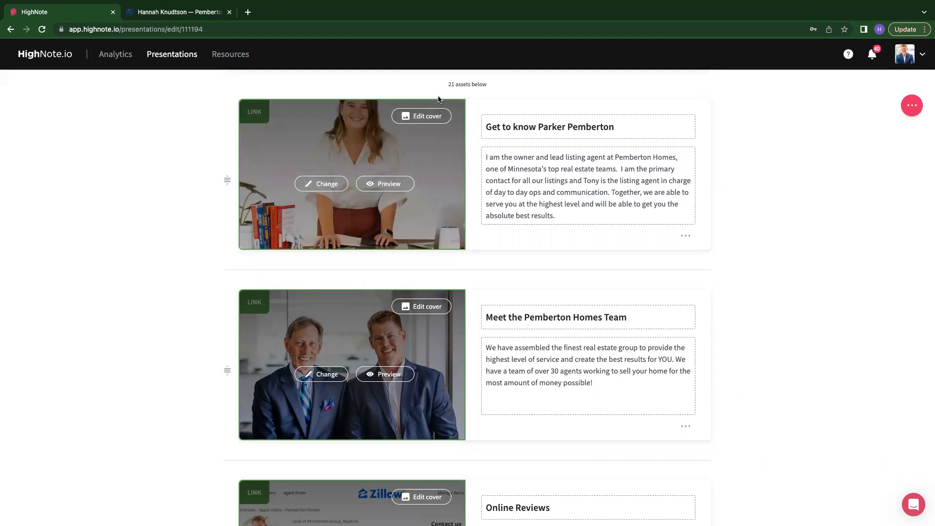
# - Edit the asset's cover to reposition the image lower within the frame and save it
pyautogui.click(422, 116)
pyautogui.click(425, 165)
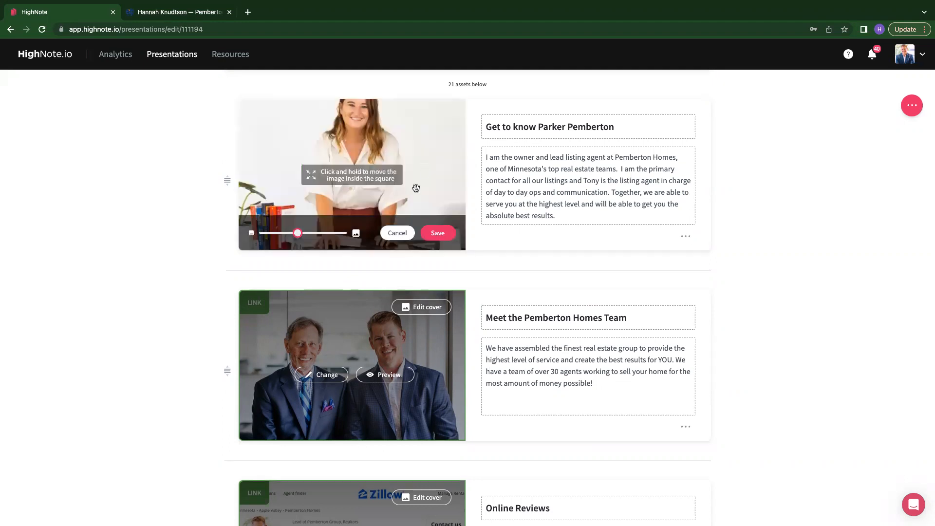
pyautogui.moveTo(367, 139); pyautogui.dragTo(368, 172)
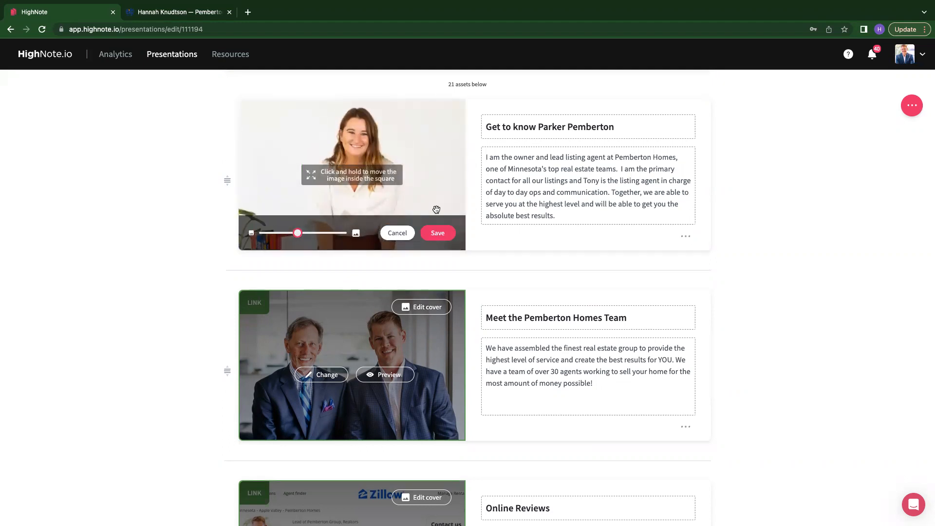
pyautogui.click(438, 233)
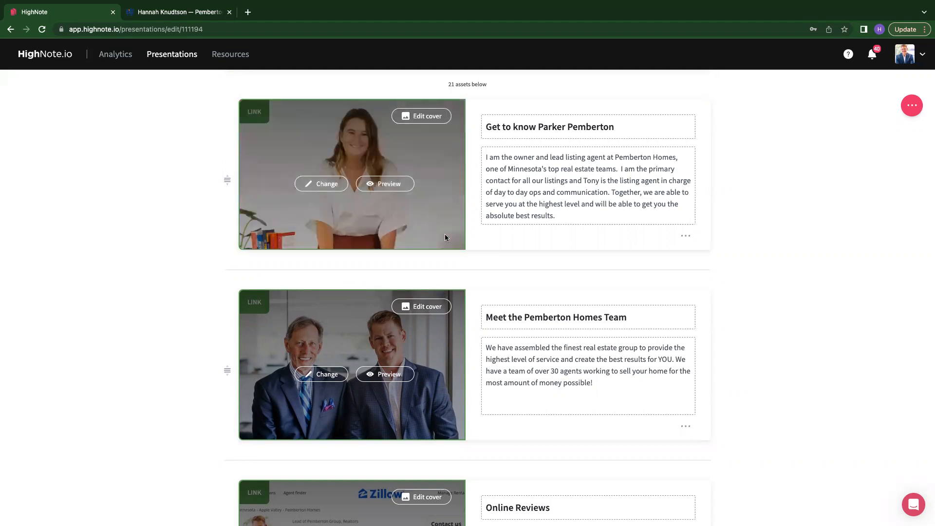
# - Replace the person's name in the 'Get to know' asset title with the agent's full name
pyautogui.click(625, 126)
pyautogui.moveTo(615, 126); pyautogui.dragTo(537, 129)
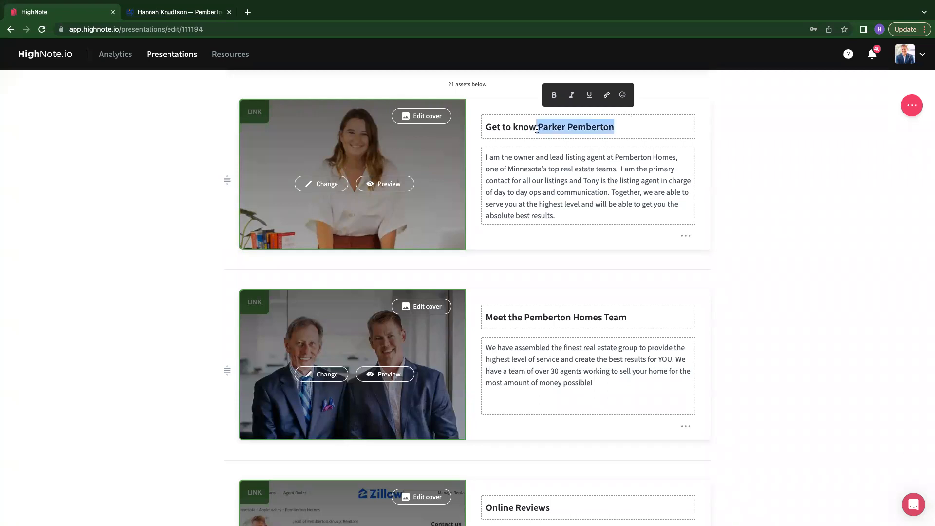
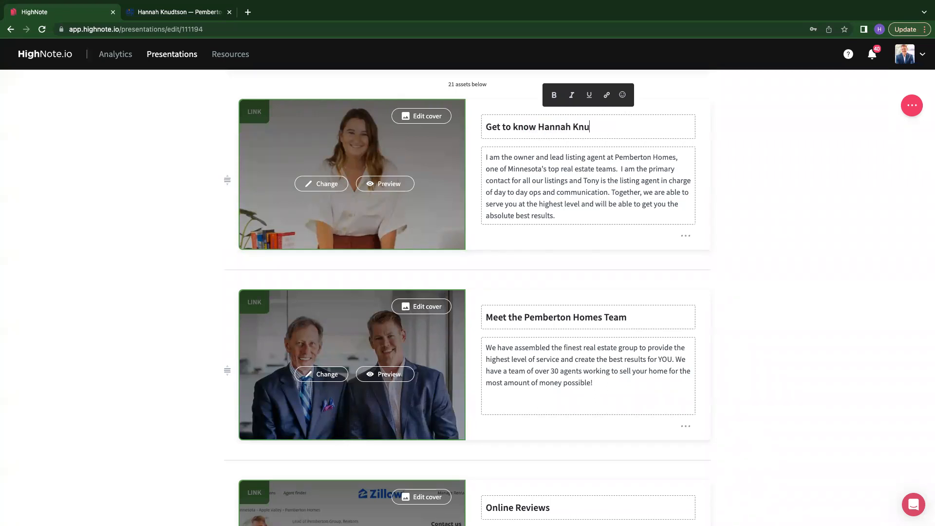
pyautogui.click(741, 173)
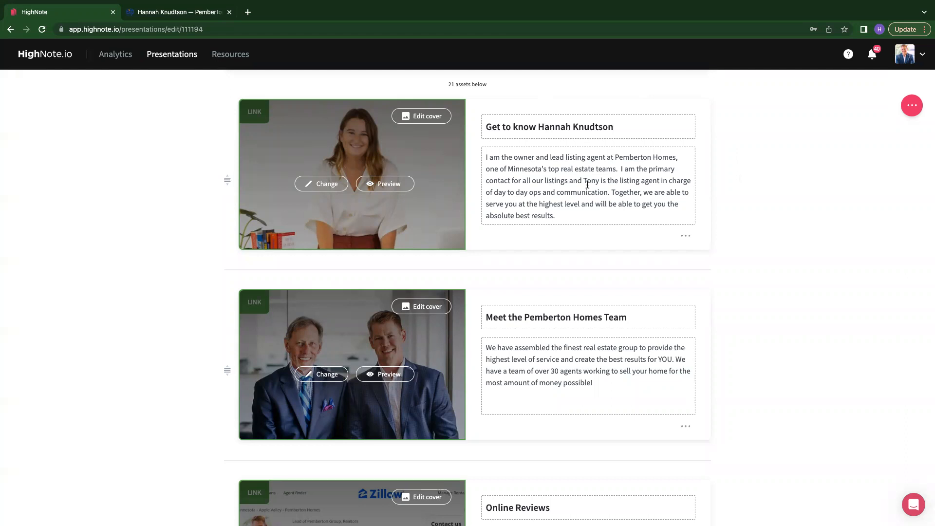
# - Replace the asset's description with 'Learn more about me here :)'
pyautogui.scroll(-1, 587, 184)
pyautogui.moveTo(580, 198); pyautogui.dragTo(533, 237)
pyautogui.click(567, 198)
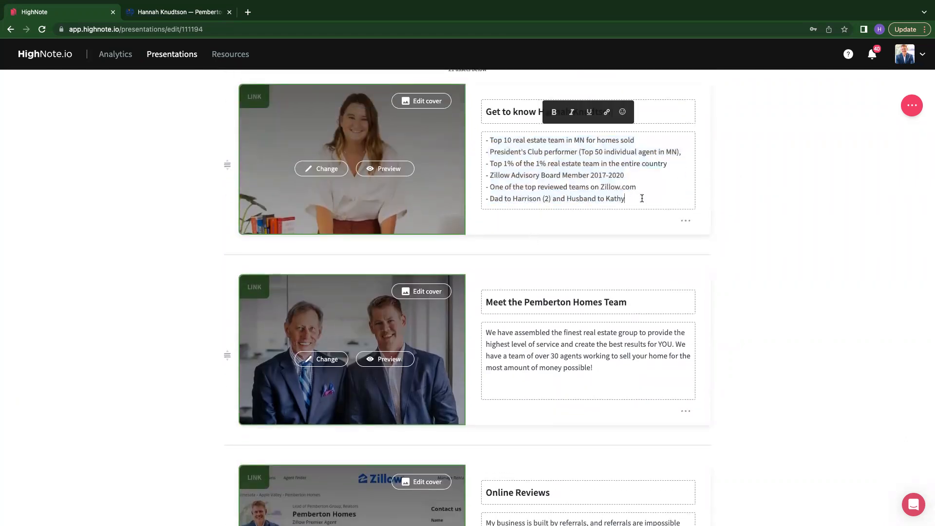
pyautogui.moveTo(642, 198); pyautogui.dragTo(481, 105)
pyautogui.press('BackSpace')
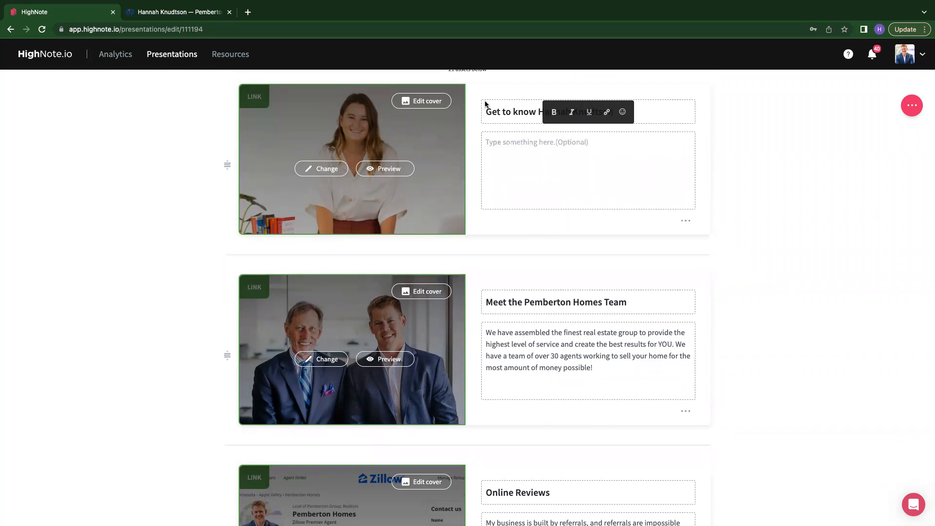
pyautogui.write('CHe')
pyautogui.press('BackSpace')
pyautogui.press('BackSpace')
pyautogui.write('Learn')
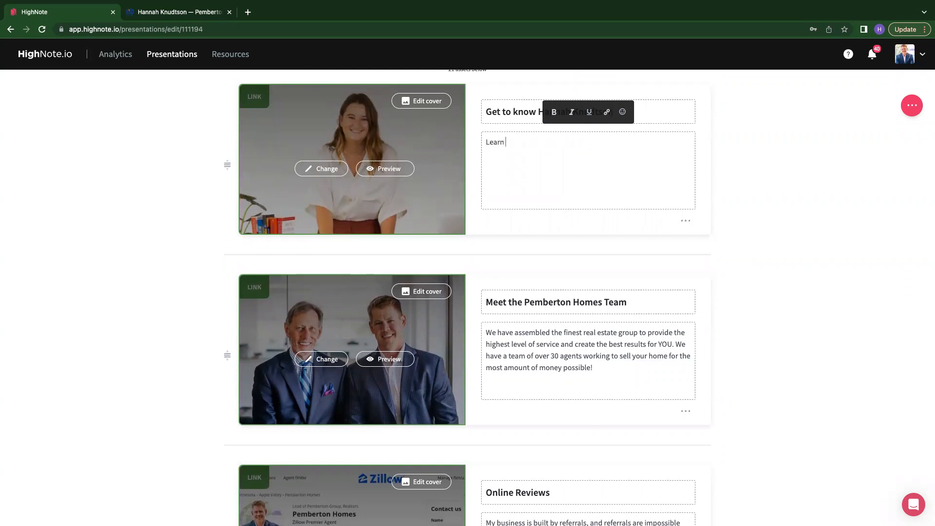
pyautogui.write(' more abou')
pyautogui.press('BackSpace')
pyautogui.press('BackSpace')
pyautogui.press('BackSpace')
pyautogui.press('BackSpace')
pyautogui.press('BackSpace')
pyautogui.press('BackSpace')
pyautogui.press('BackSpace')
pyautogui.press('BackSpace')
pyautogui.press('BackSpace')
pyautogui.press('BackSpace')
pyautogui.press('BackSpace')
pyautogui.press('BackSpace')
pyautogui.press('BackSpace')
pyautogui.press('BackSpace')
pyautogui.press('BackSpace')
pyautogui.press('BackSpace')
pyautogui.write('Learn more about me here')
pyautogui.scroll(-2, 697, 203)
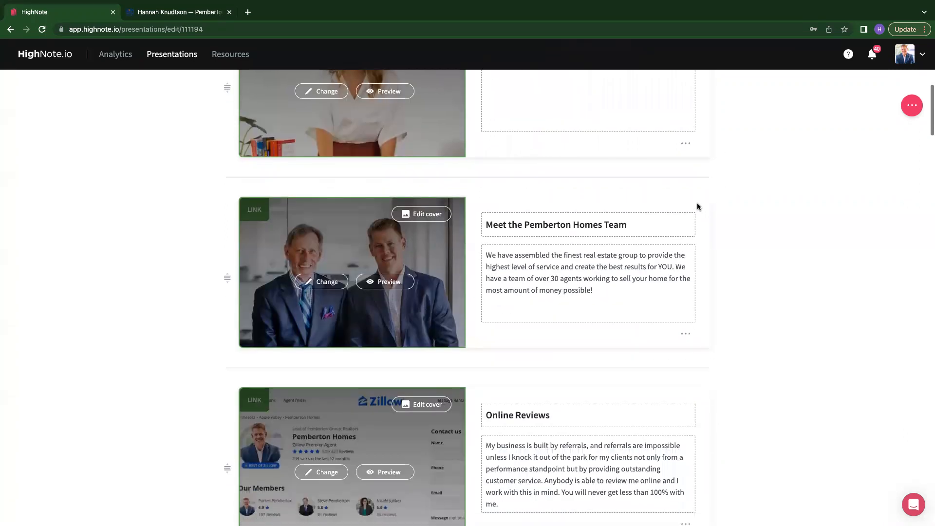
pyautogui.scroll(2, 697, 202)
pyautogui.scroll(1, 698, 206)
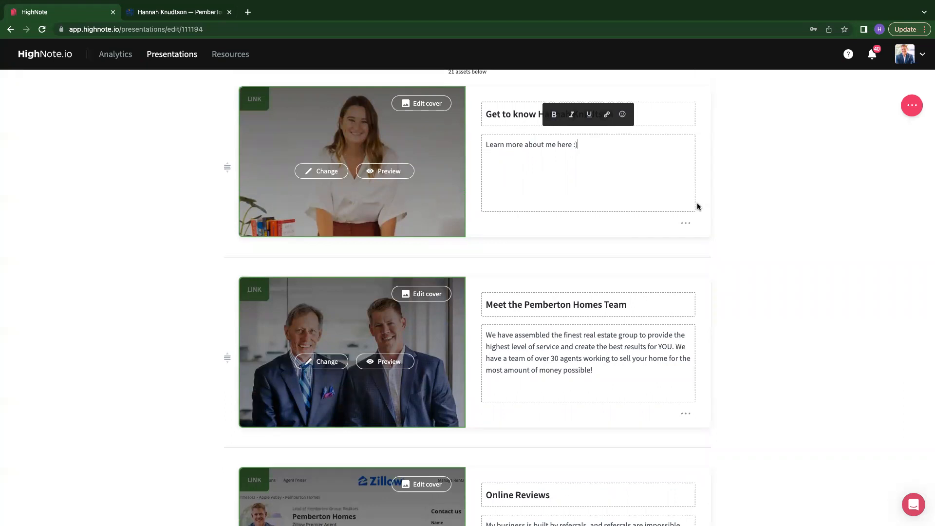
pyautogui.scroll(-3, 519, 204)
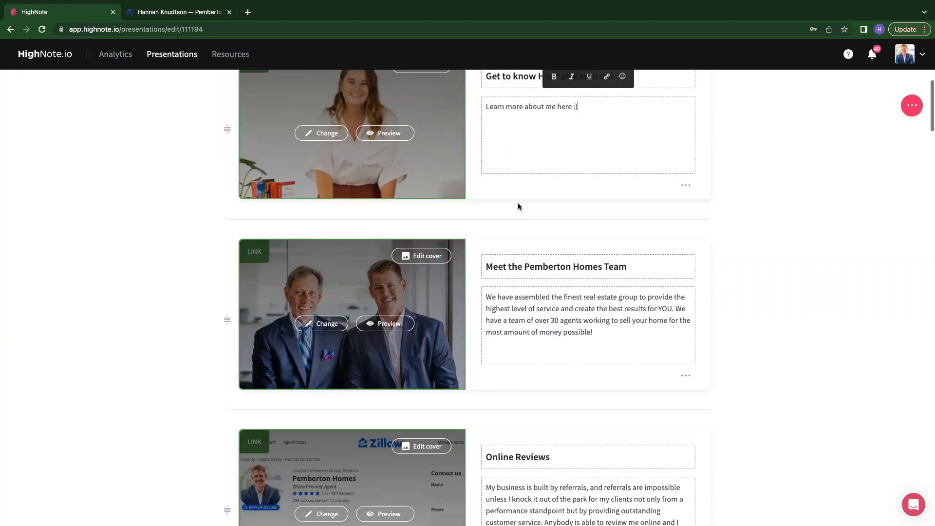
pyautogui.scroll(3, 778, 238)
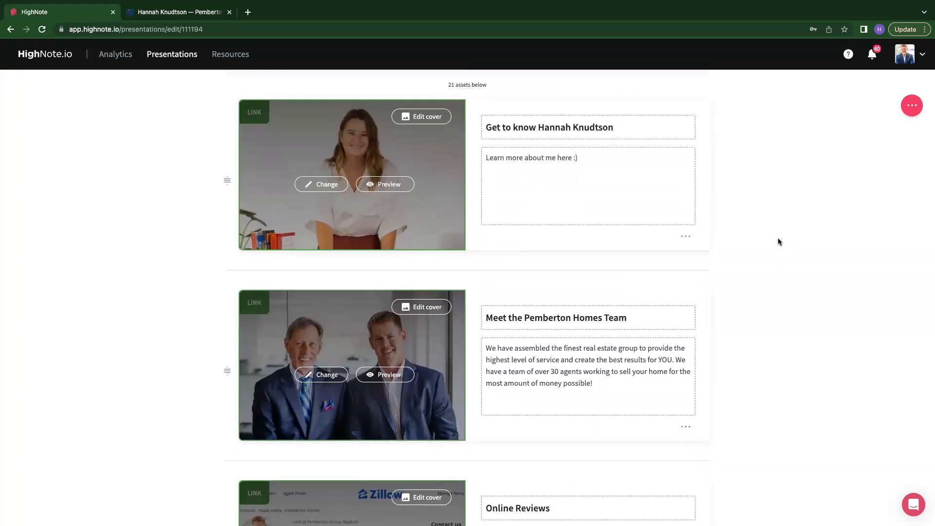
pyautogui.scroll(-1, 778, 241)
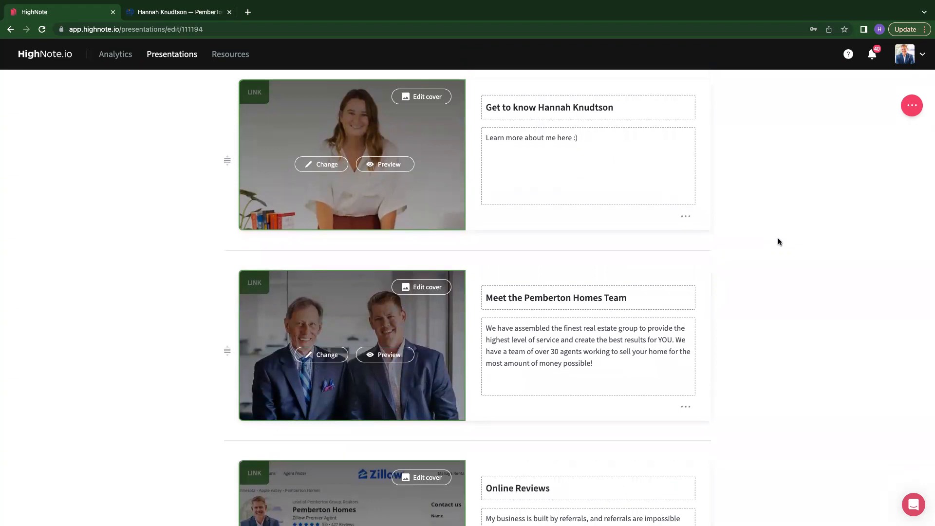
pyautogui.scroll(-3, 778, 242)
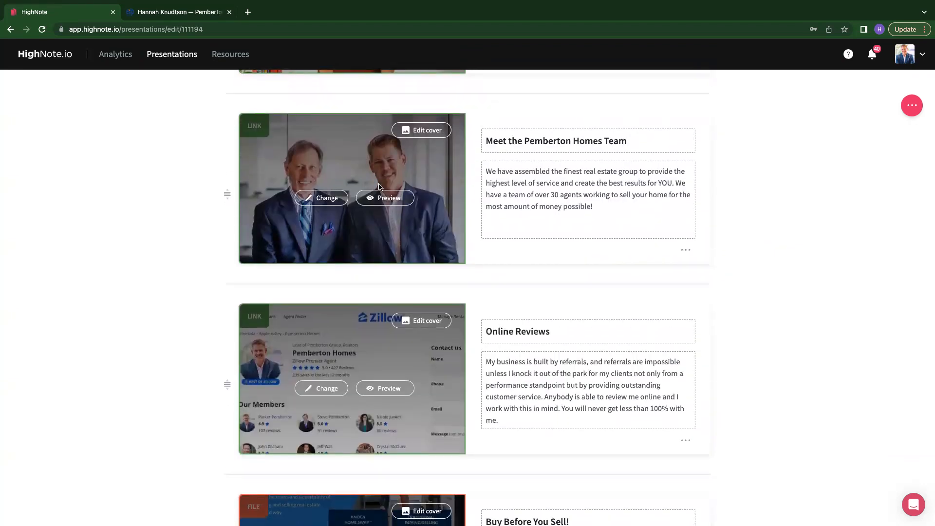
pyautogui.click(322, 198)
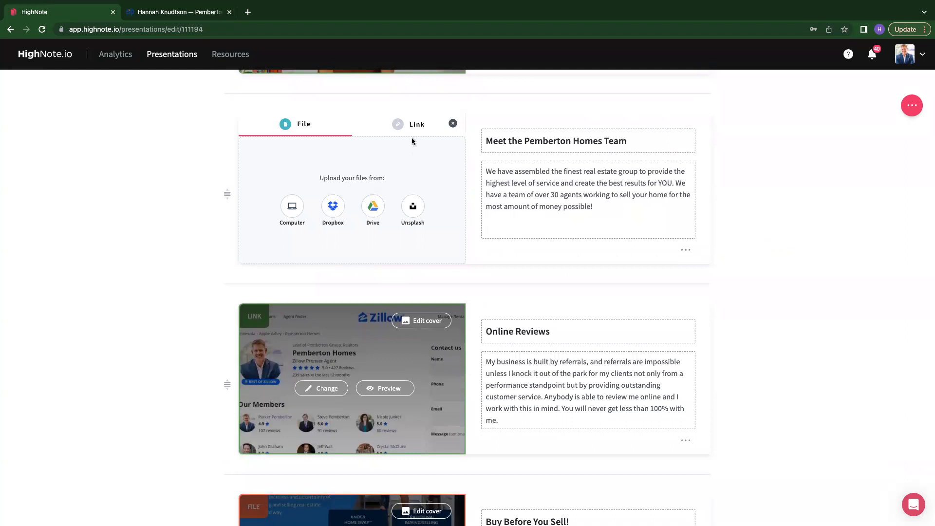
pyautogui.click(405, 126)
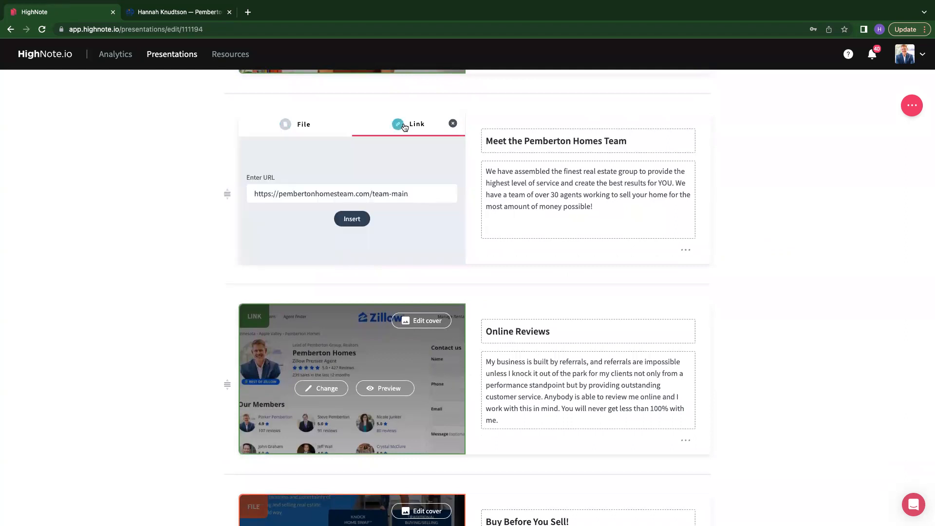
pyautogui.click(317, 125)
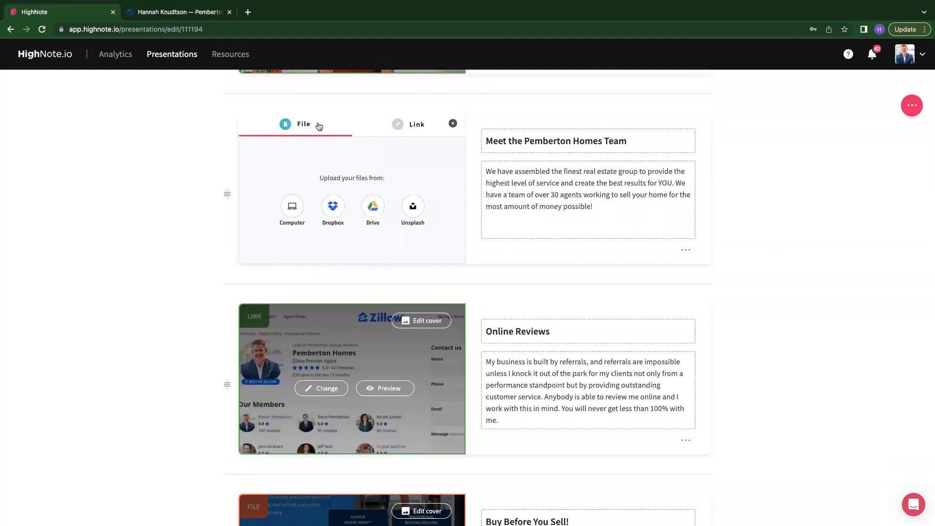
pyautogui.click(453, 123)
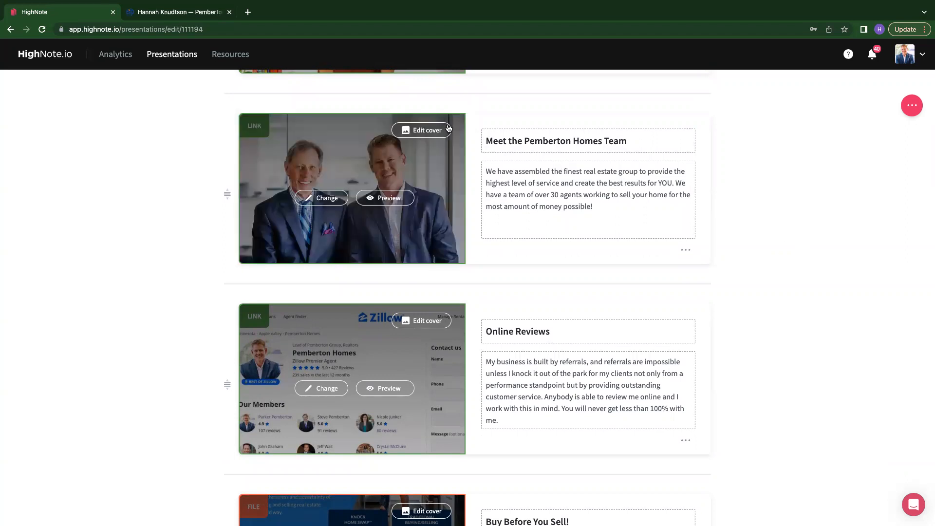
# - Open a new browser tab and search the web for zillow
pyautogui.scroll(-1, 609, 231)
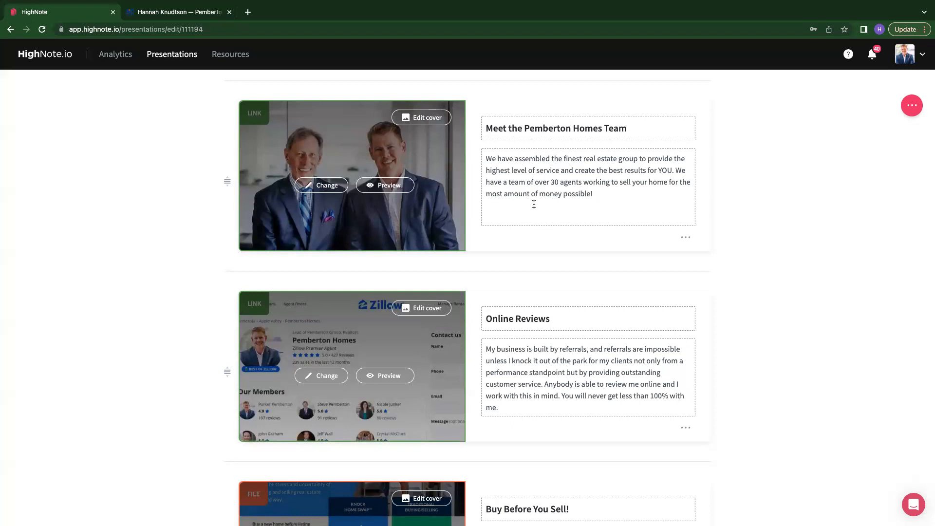
pyautogui.scroll(-5, 534, 204)
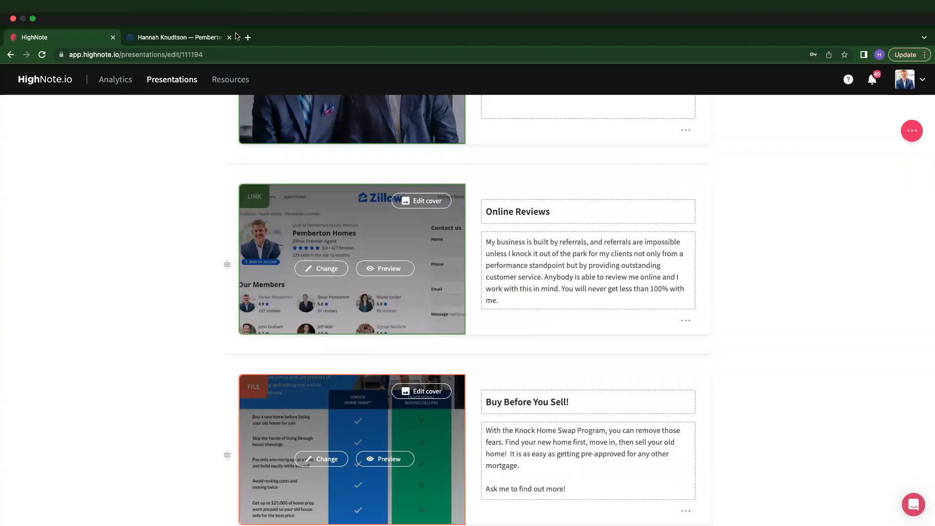
pyautogui.click(249, 37)
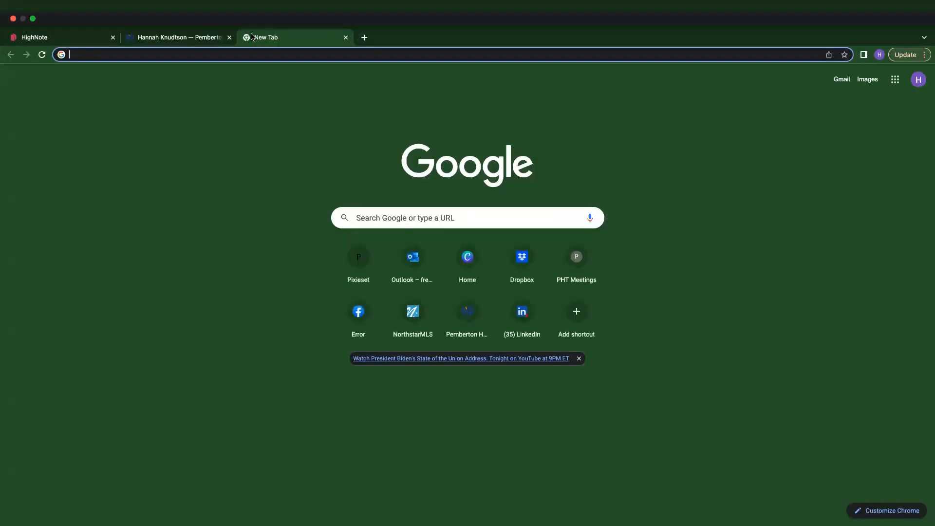
pyautogui.write('zillow')
pyautogui.press('Return')
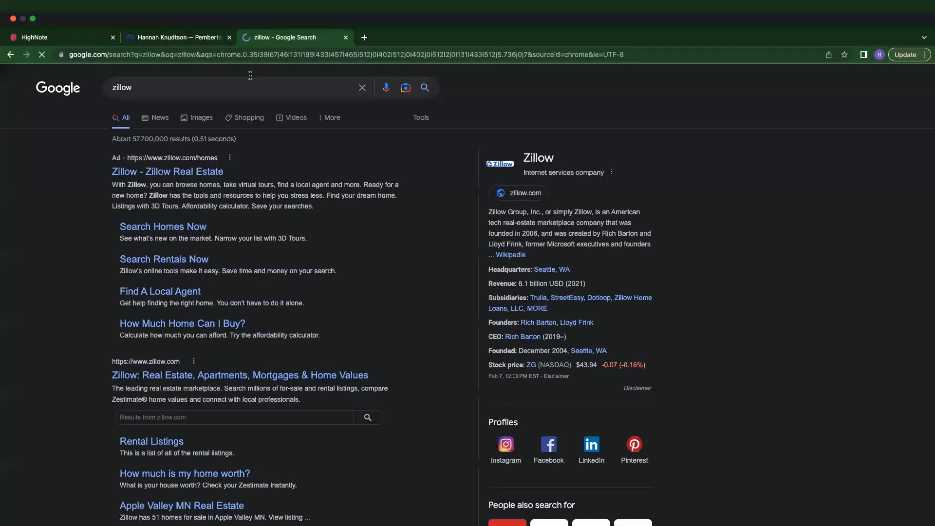
# - Find the agent through Zillow's Agent finder by her full name and copy her profile page URL
pyautogui.click(162, 146)
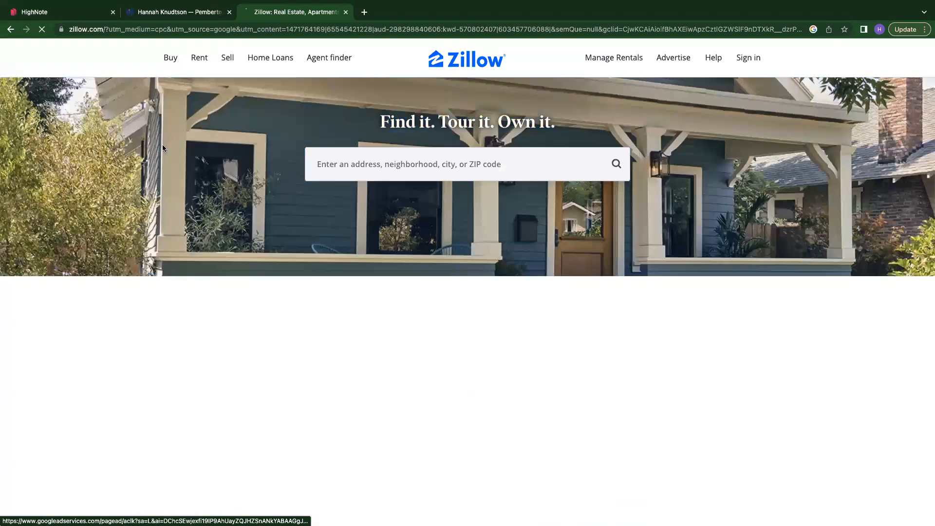
pyautogui.click(326, 60)
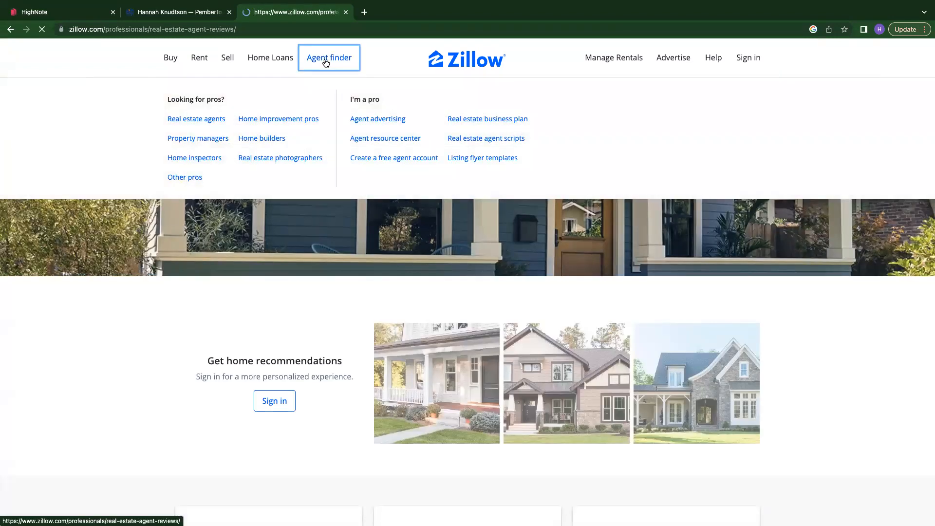
pyautogui.click(311, 176)
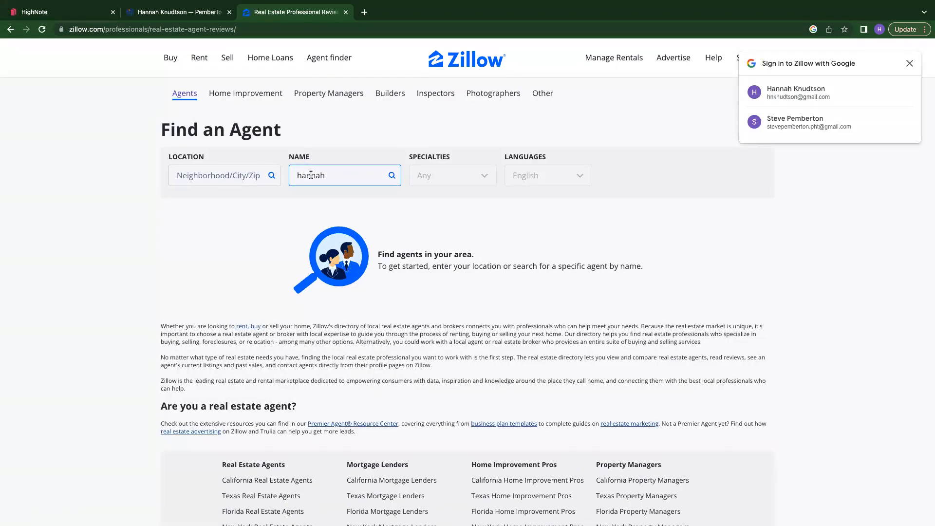
pyautogui.click(909, 63)
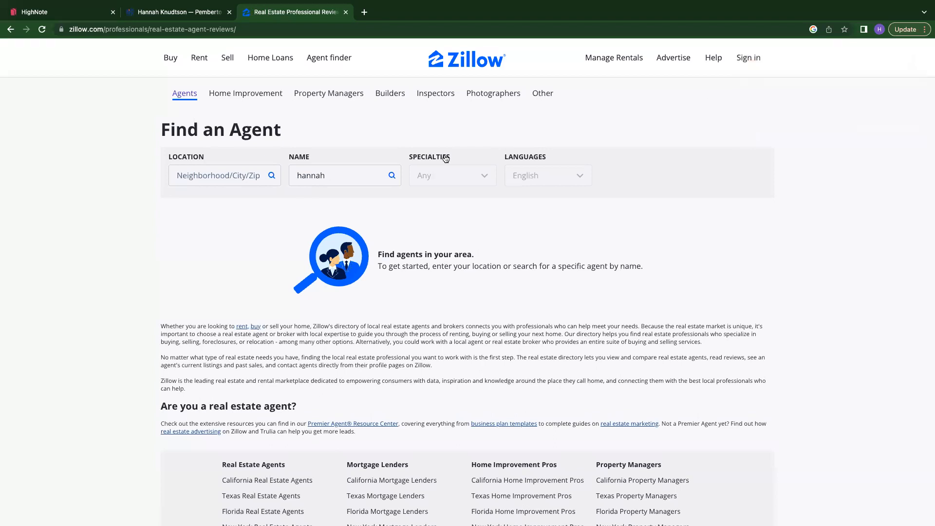
pyautogui.click(357, 173)
pyautogui.press('Return')
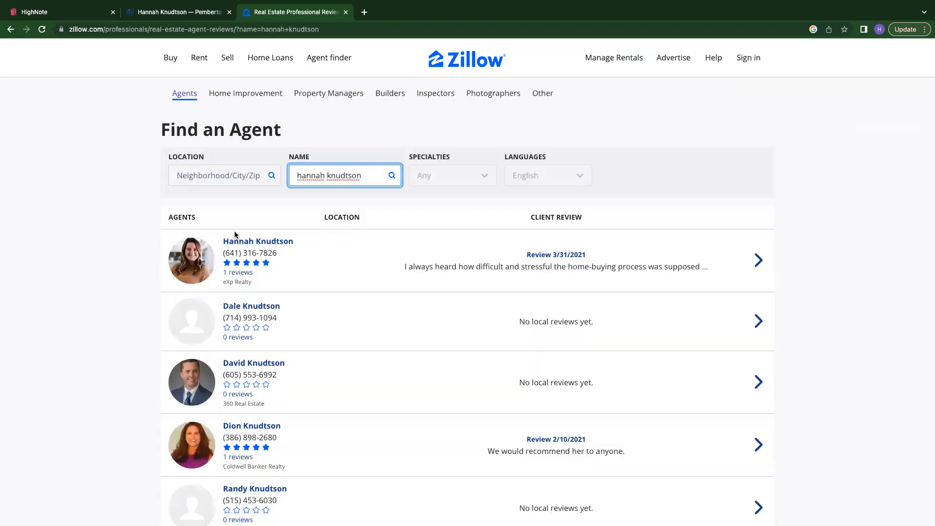
pyautogui.click(236, 241)
pyautogui.click(216, 30)
pyautogui.press('super+c')
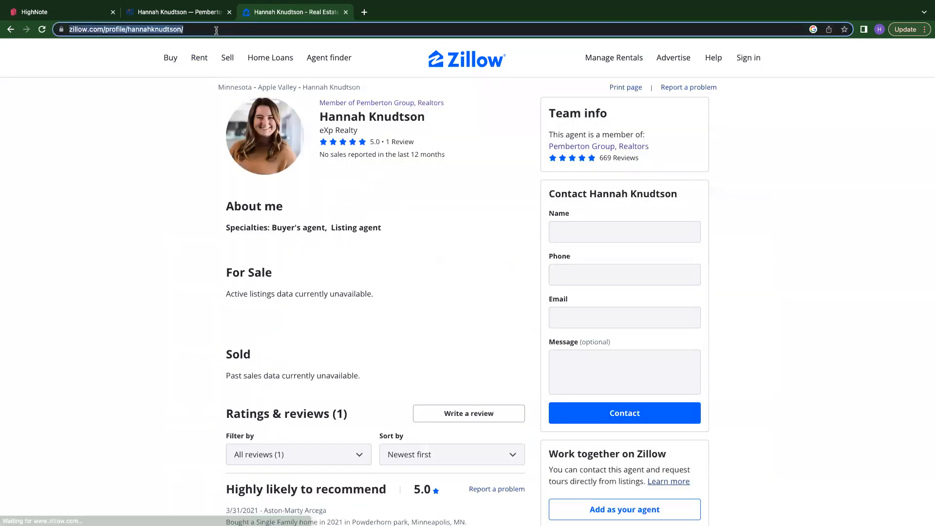
# - Replace the Online Reviews asset's link with the copied Zillow profile URL and accept replacing its cover image
pyautogui.click(169, 11)
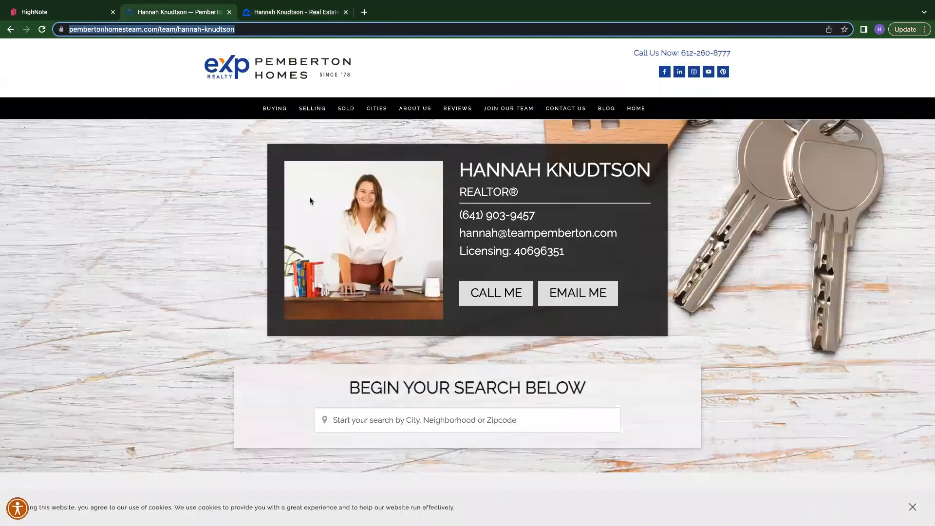
pyautogui.click(77, 13)
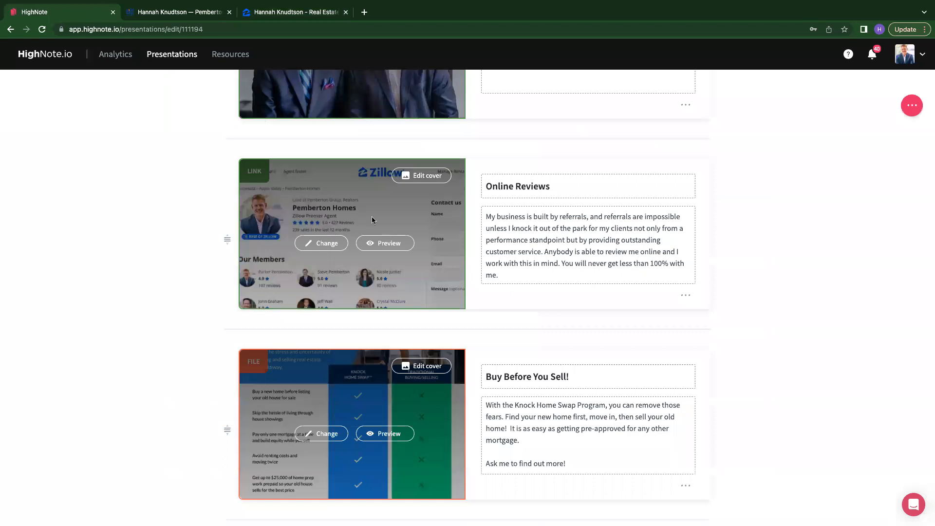
pyautogui.click(322, 243)
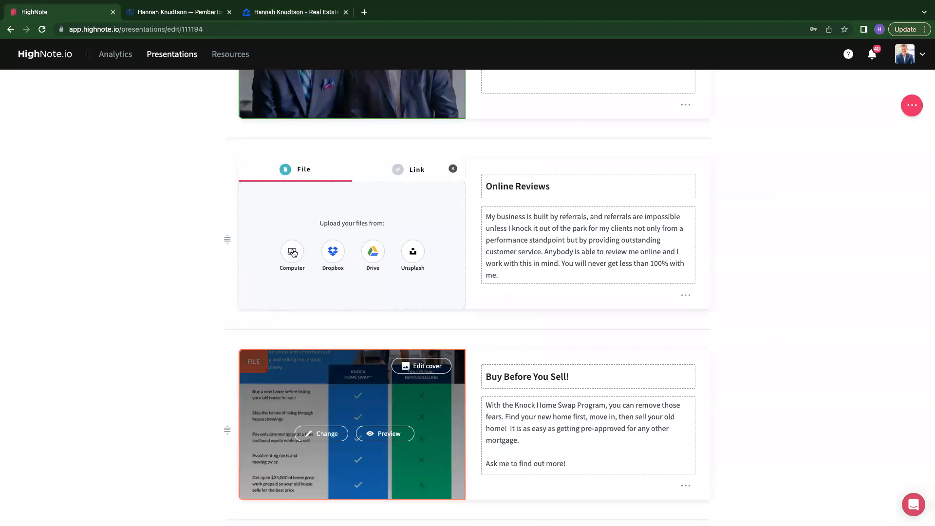
pyautogui.click(416, 169)
pyautogui.tripleClick(358, 239)
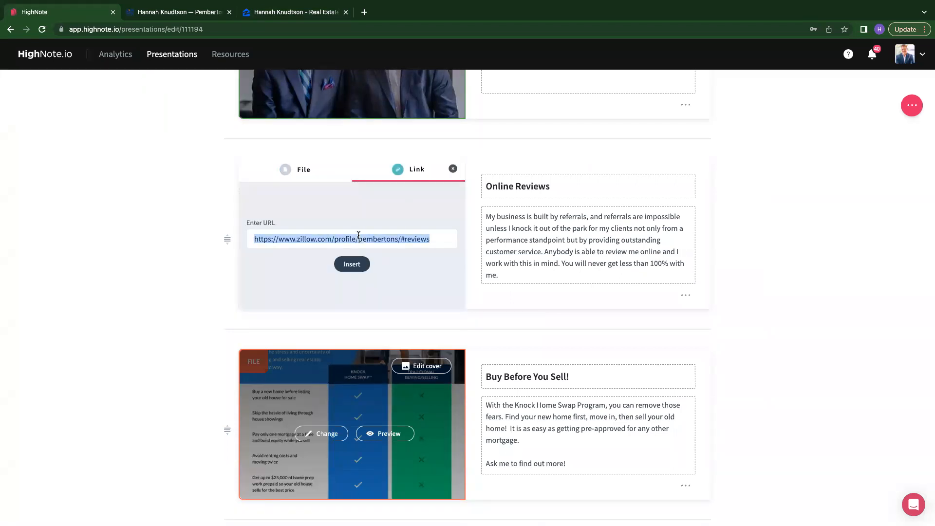
pyautogui.press('super+v')
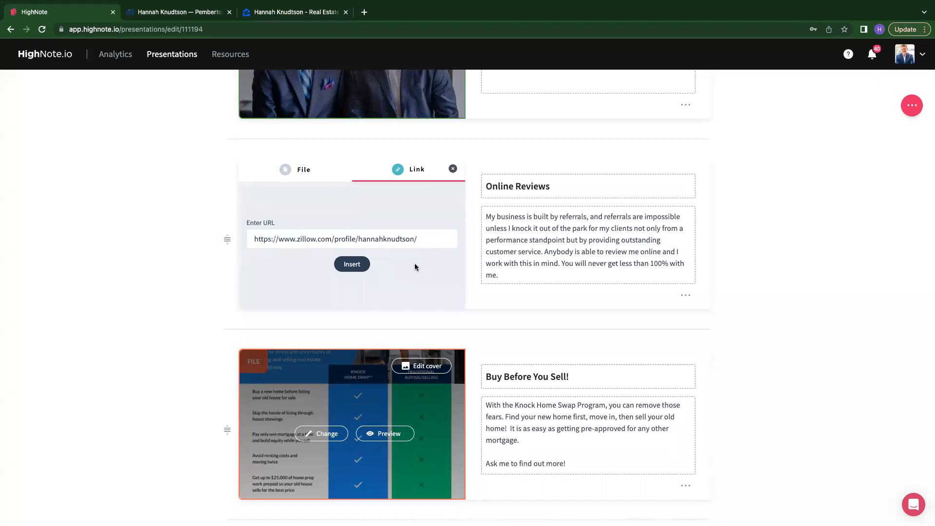
pyautogui.click(352, 265)
pyautogui.click(376, 265)
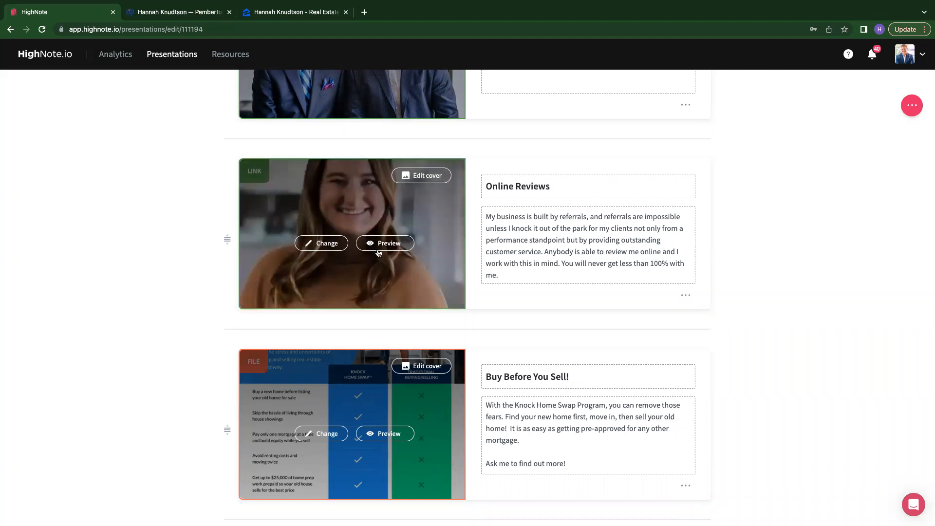
# - Edit the Online Reviews cover, zooming out slightly and shifting the image to frame the agent, and save it
pyautogui.click(321, 249)
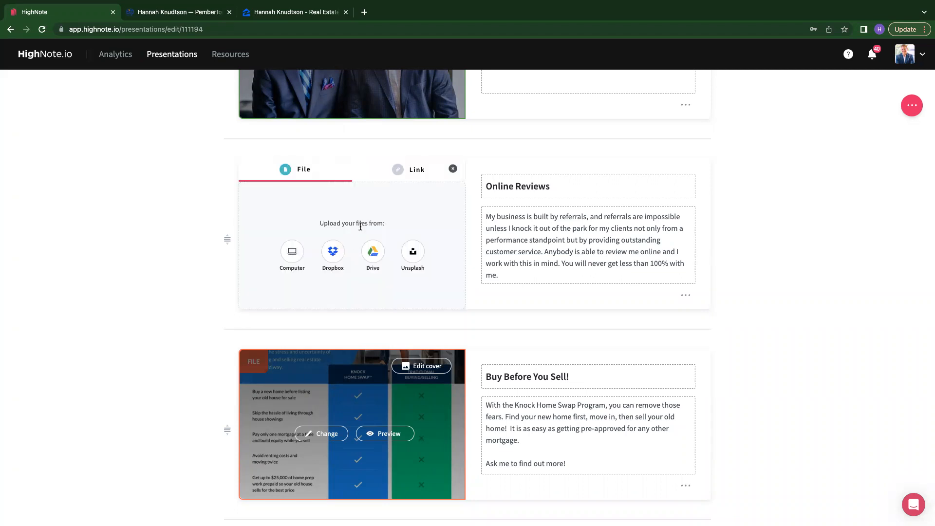
pyautogui.click(454, 169)
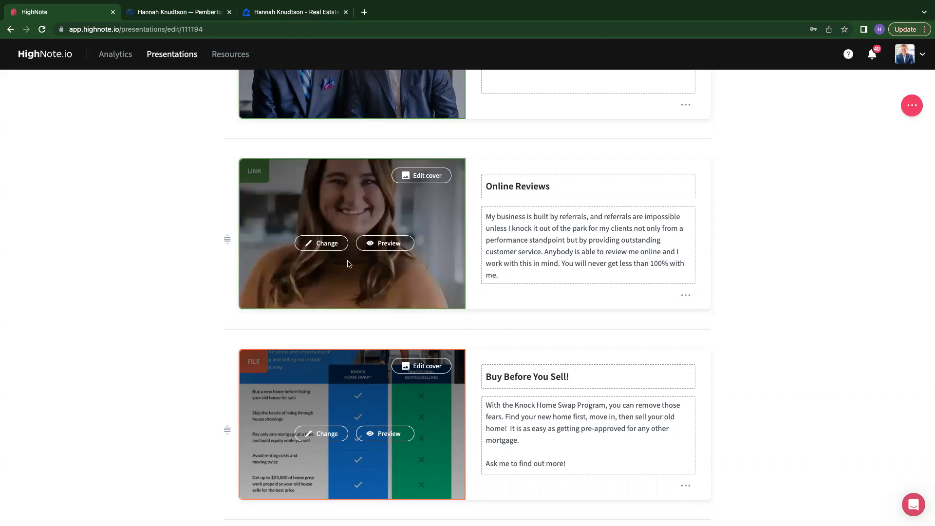
pyautogui.click(422, 176)
pyautogui.click(437, 224)
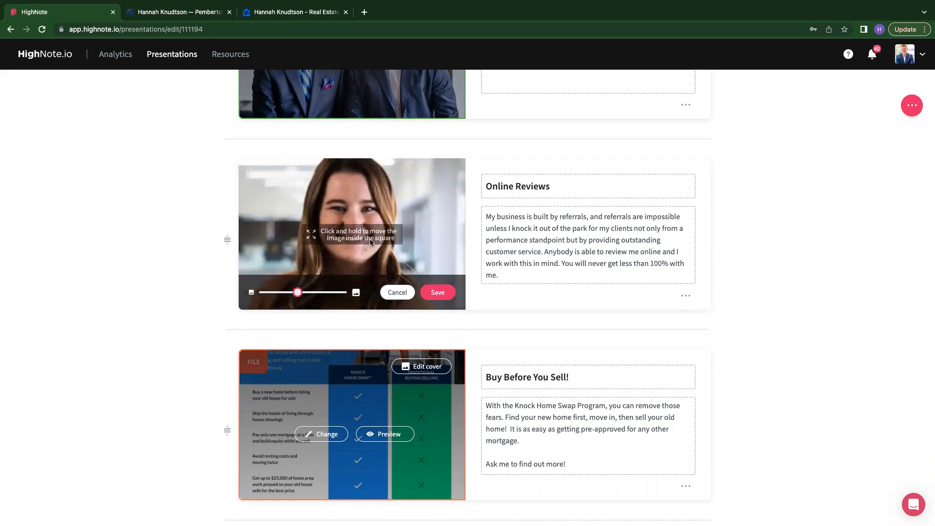
pyautogui.moveTo(297, 292); pyautogui.dragTo(283, 292)
pyautogui.moveTo(328, 206); pyautogui.dragTo(337, 195)
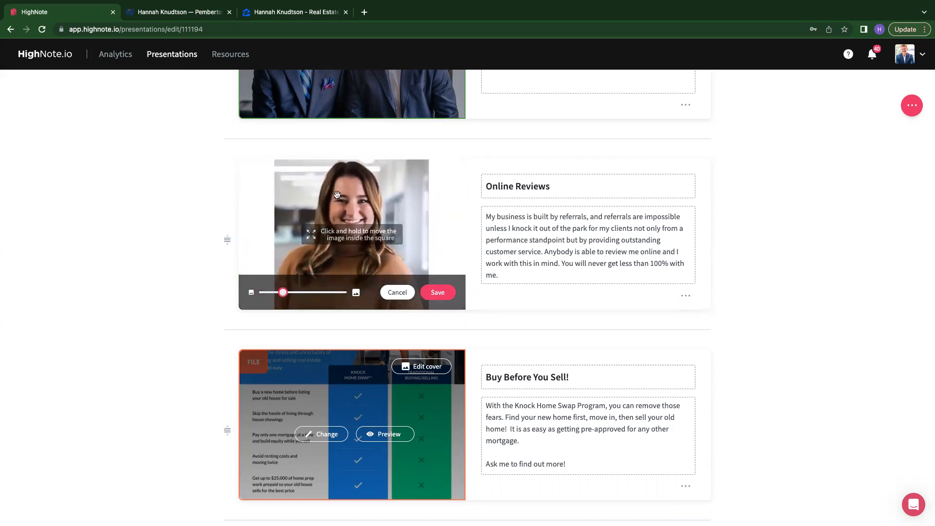
pyautogui.click(437, 292)
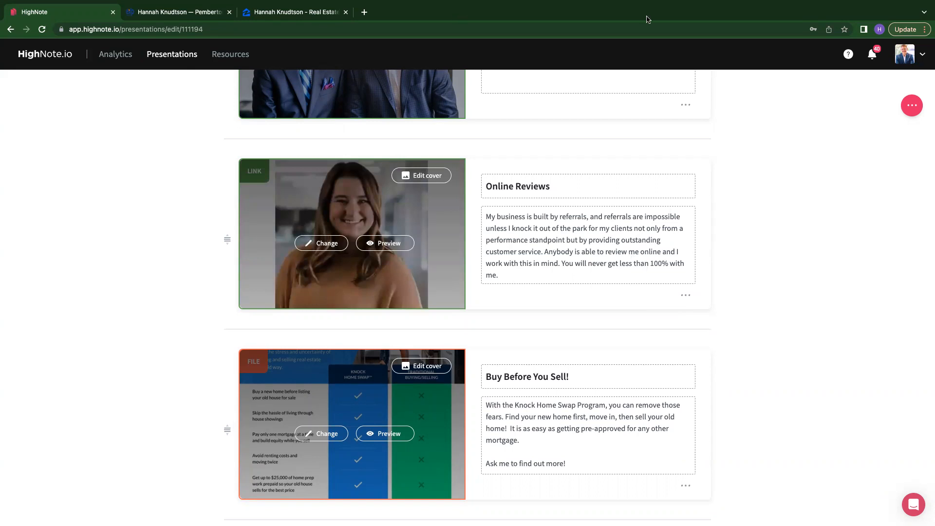
# - Scroll through the presentation's assets to review the updated covers and texts
pyautogui.scroll(2, 746, 119)
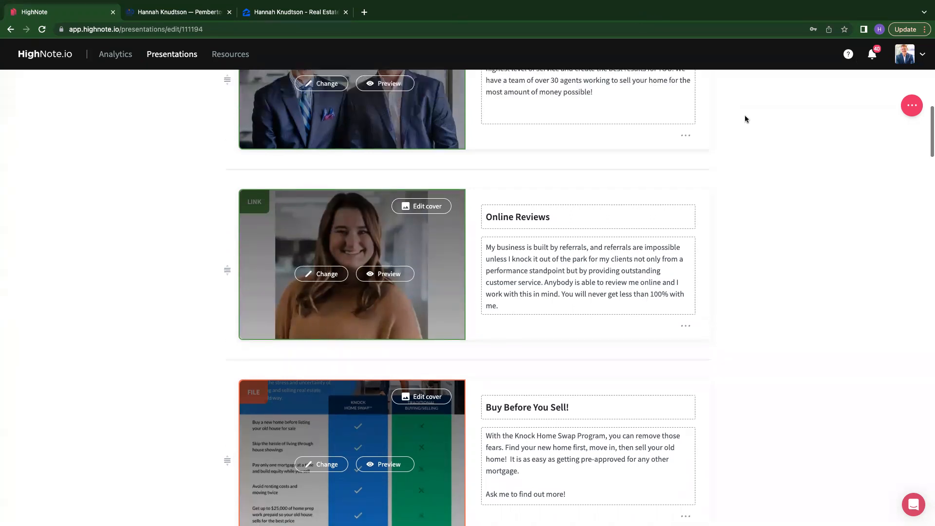
pyautogui.scroll(-1, 745, 119)
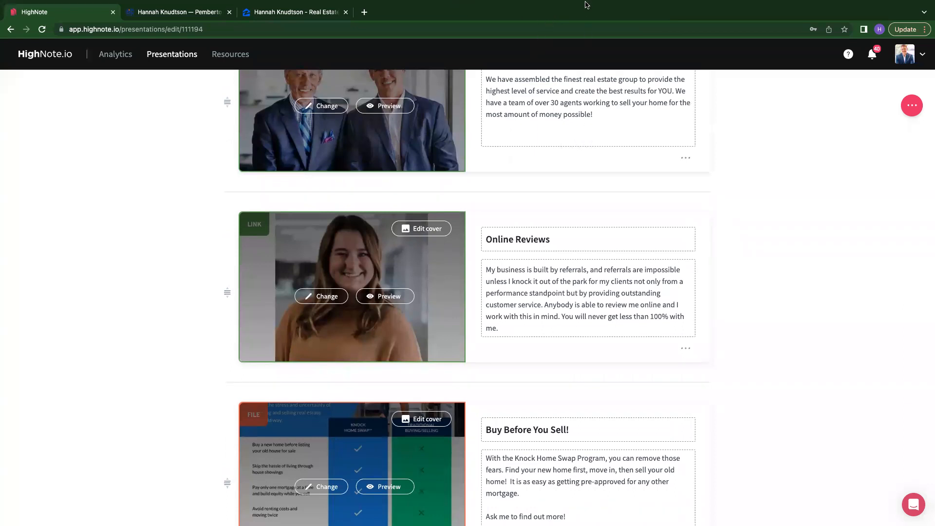
pyautogui.scroll(-3, 507, 319)
pyautogui.scroll(3, 619, 303)
pyautogui.scroll(-2, 636, 311)
pyautogui.scroll(2, 636, 311)
pyautogui.scroll(-3, 732, 313)
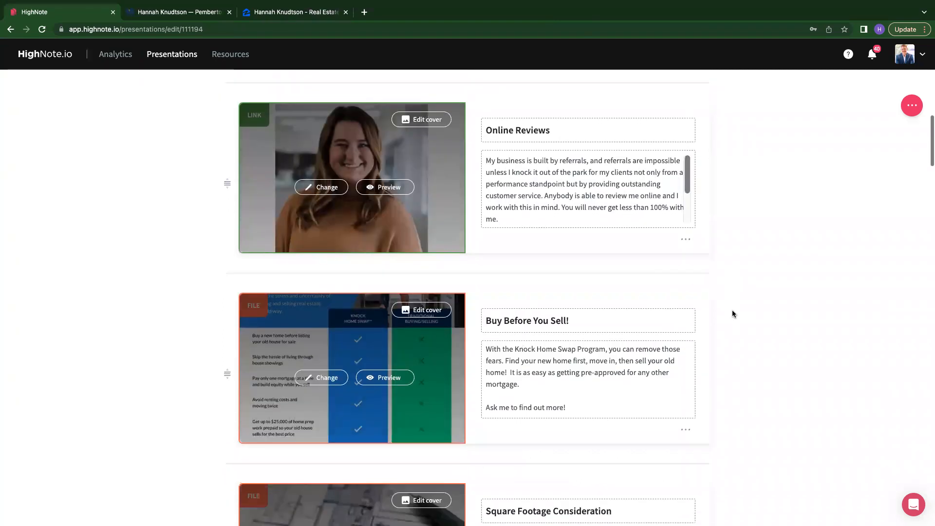
pyautogui.scroll(-2, 595, 170)
pyautogui.scroll(-2, 594, 168)
pyautogui.scroll(4, 594, 168)
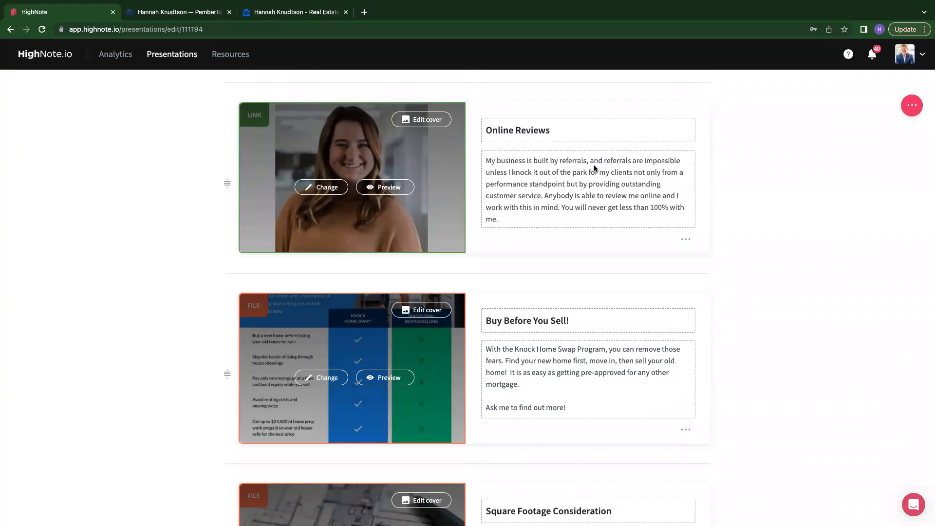
pyautogui.scroll(-2, 791, 257)
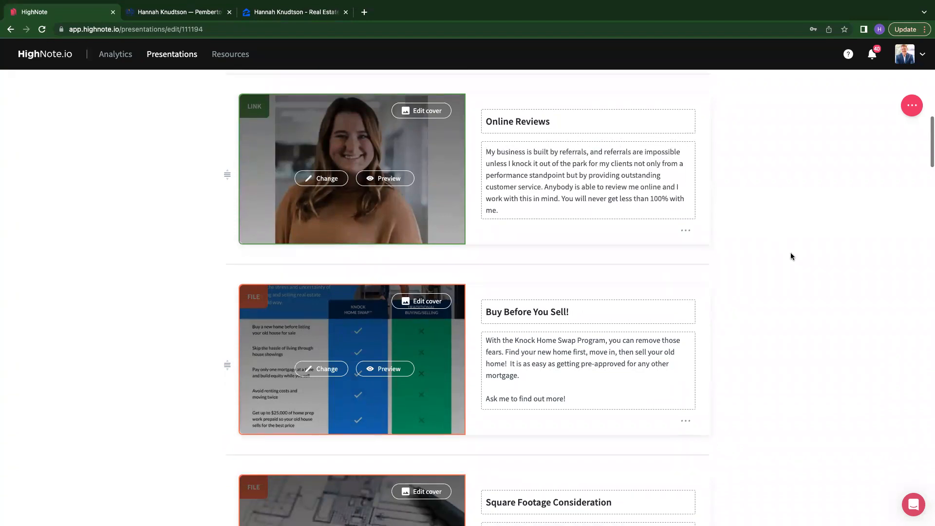
pyautogui.scroll(8, 791, 256)
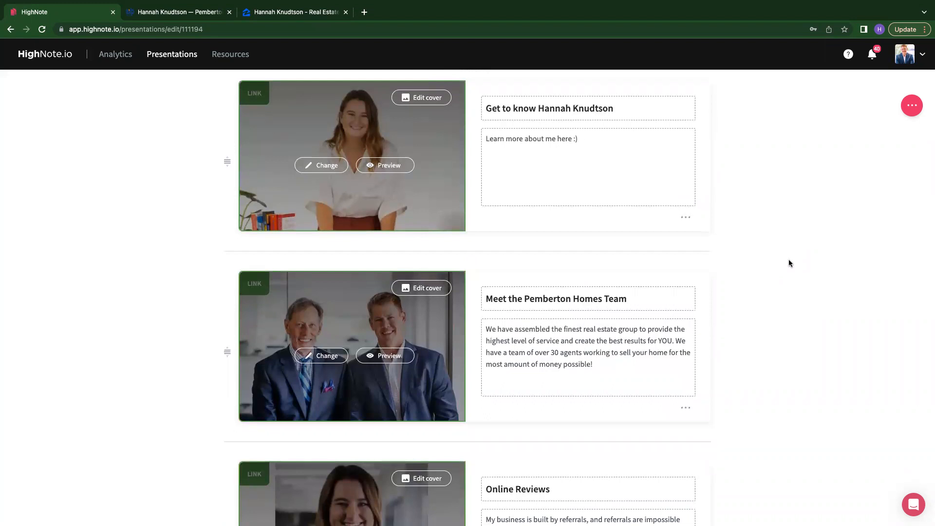
pyautogui.scroll(-10, 789, 261)
pyautogui.scroll(-1, 789, 263)
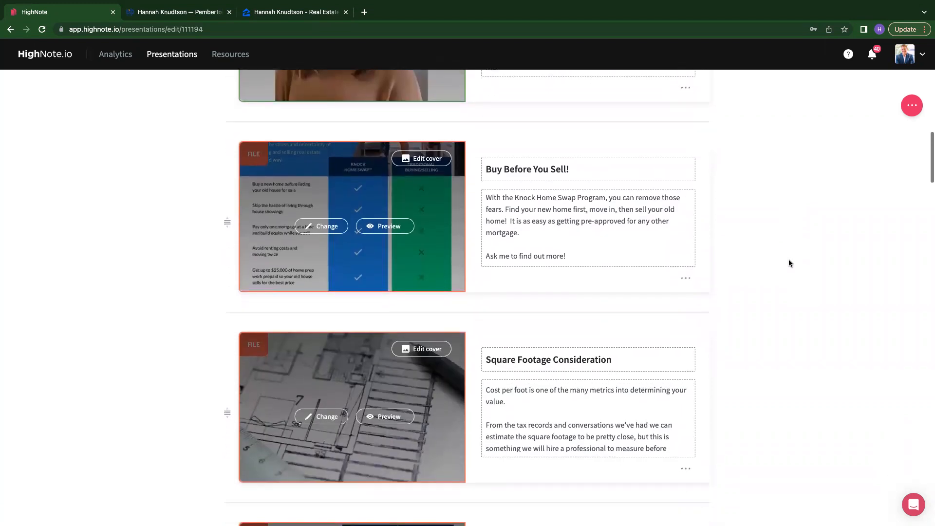
pyautogui.scroll(-2, 789, 263)
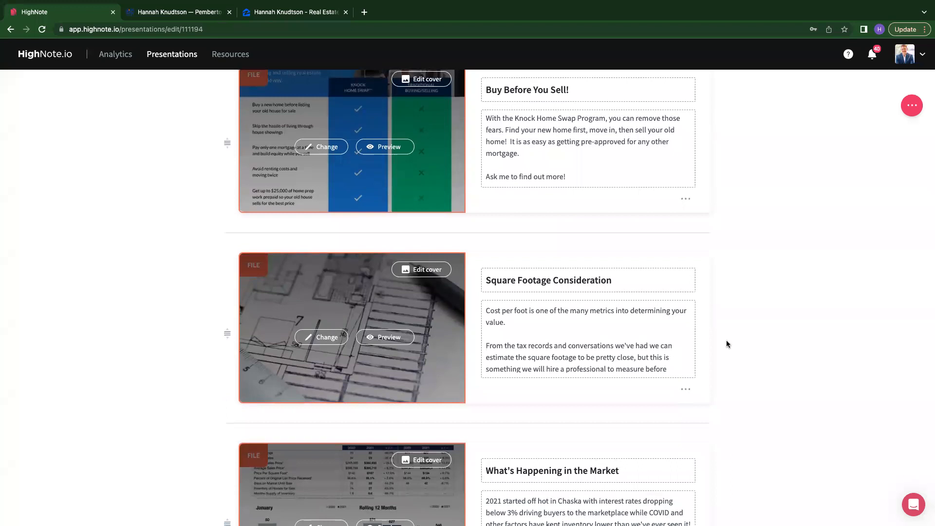
# - Preview the Buy Before You Sell asset and open its Knock Home Swap file to examine it, then close both views
pyautogui.scroll(-1, 726, 340)
pyautogui.scroll(1, 727, 341)
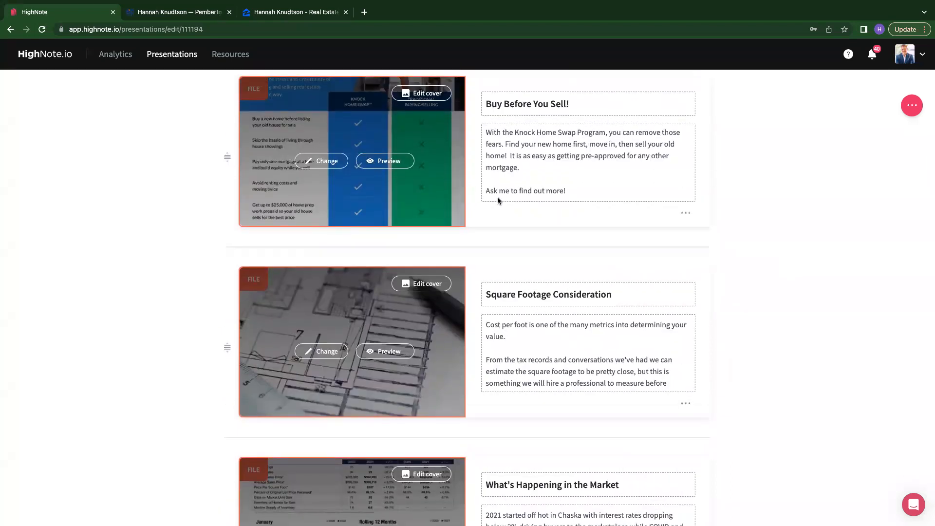
pyautogui.scroll(-1, 498, 197)
pyautogui.scroll(1, 539, 174)
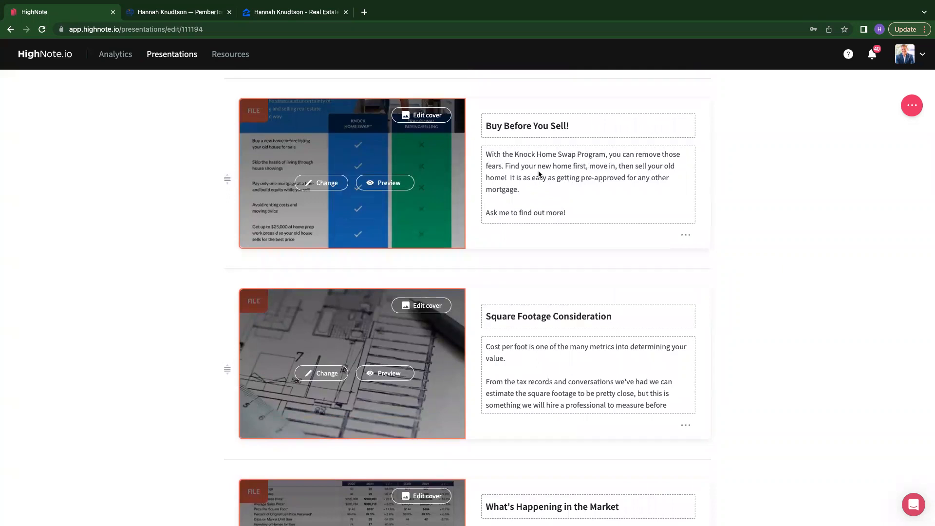
pyautogui.scroll(-1, 559, 191)
pyautogui.scroll(1, 560, 191)
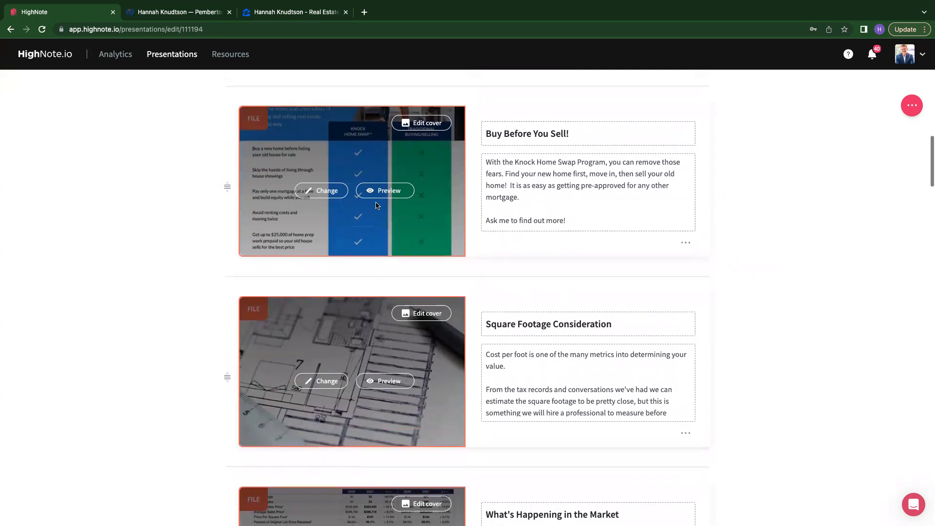
pyautogui.click(391, 193)
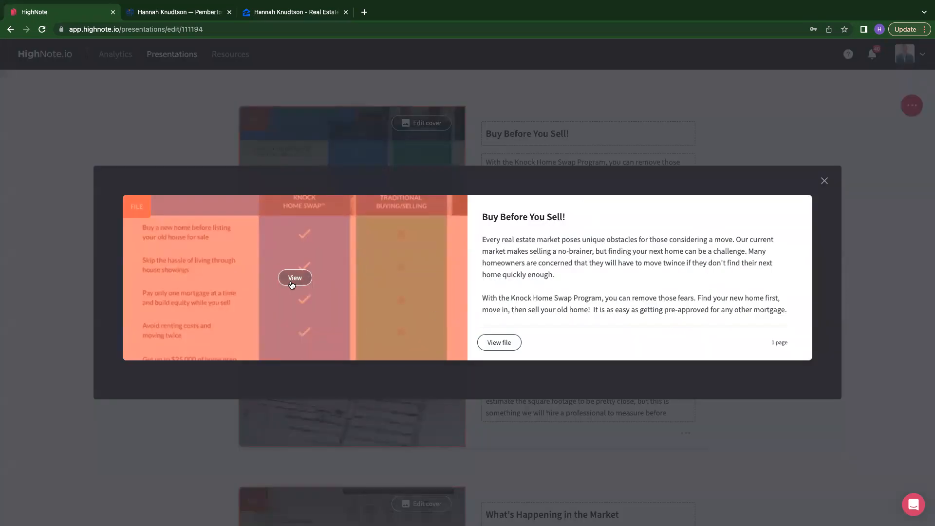
pyautogui.click(294, 281)
pyautogui.scroll(-3, 293, 285)
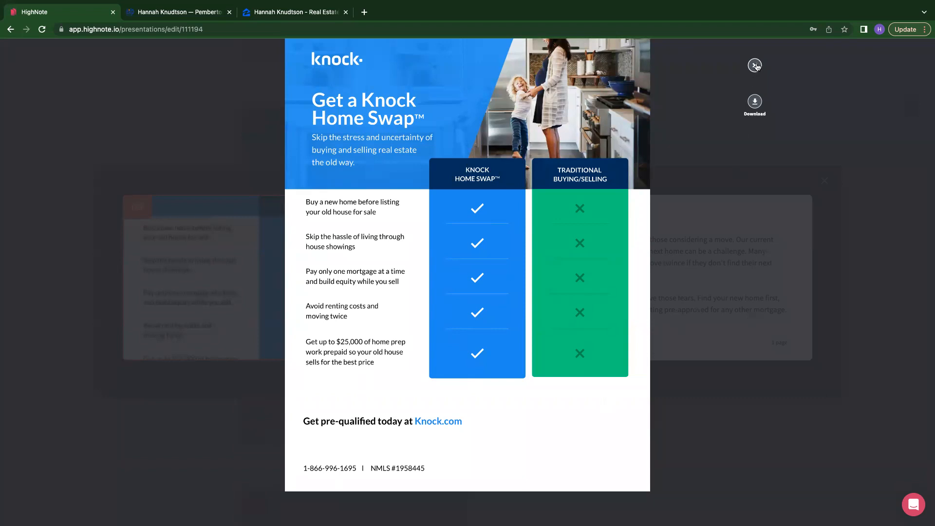
pyautogui.click(755, 65)
pyautogui.click(824, 181)
# - Delete the Square Footage Consideration asset from the presentation
pyautogui.scroll(-4, 824, 181)
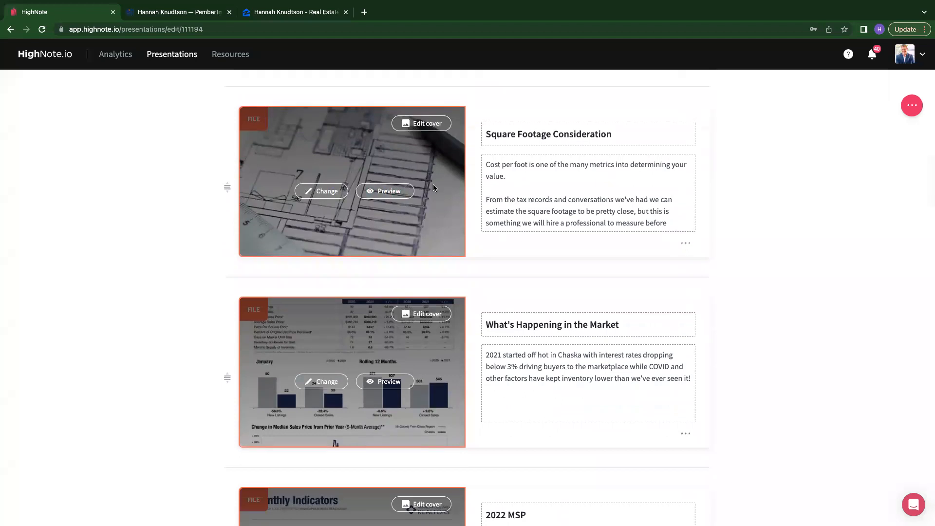
pyautogui.scroll(-2, 515, 213)
pyautogui.scroll(2, 515, 213)
pyautogui.click(686, 246)
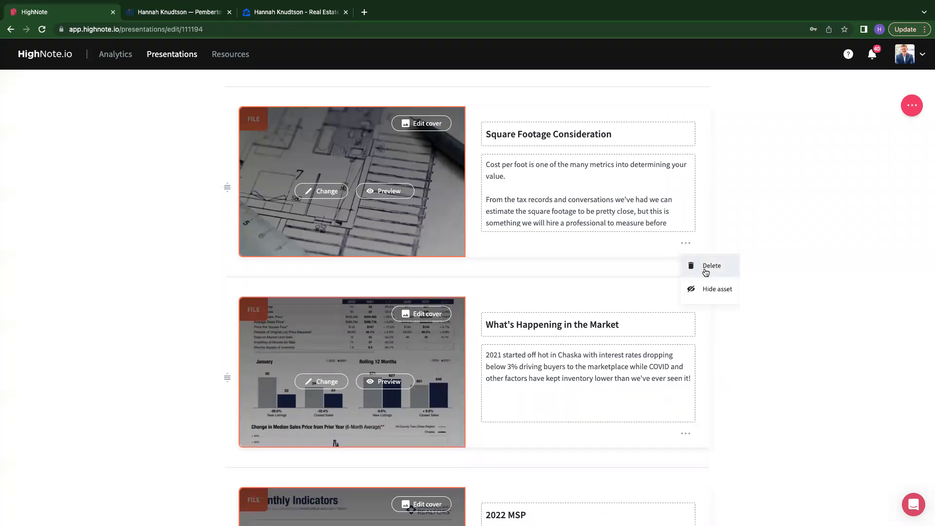
pyautogui.click(706, 272)
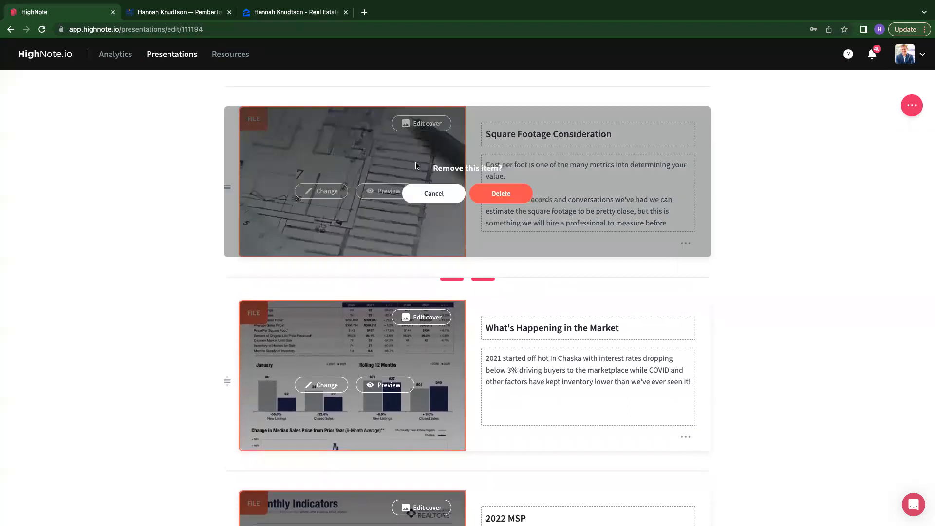
pyautogui.click(509, 195)
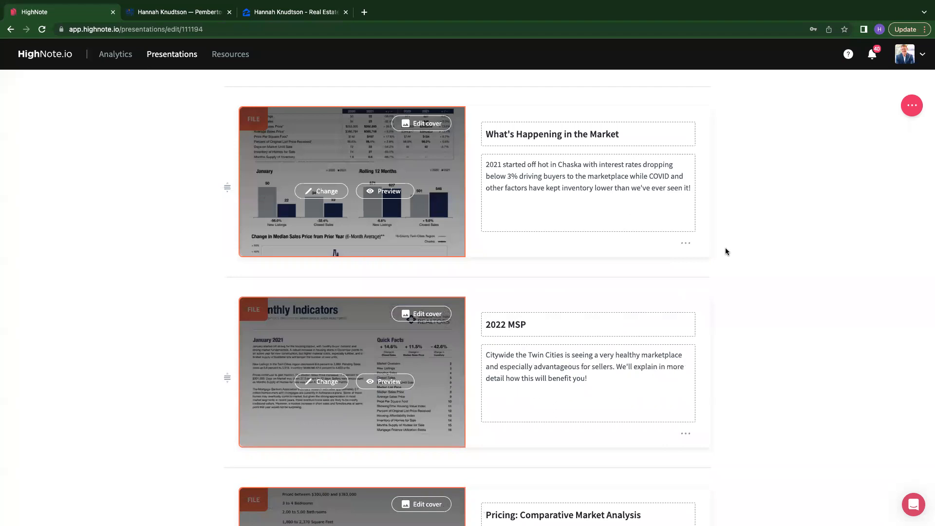
# - Preview the What's Happening in the Market asset and examine its Chaska local market update file, then close both views
pyautogui.scroll(-1, 726, 248)
pyautogui.scroll(1, 725, 251)
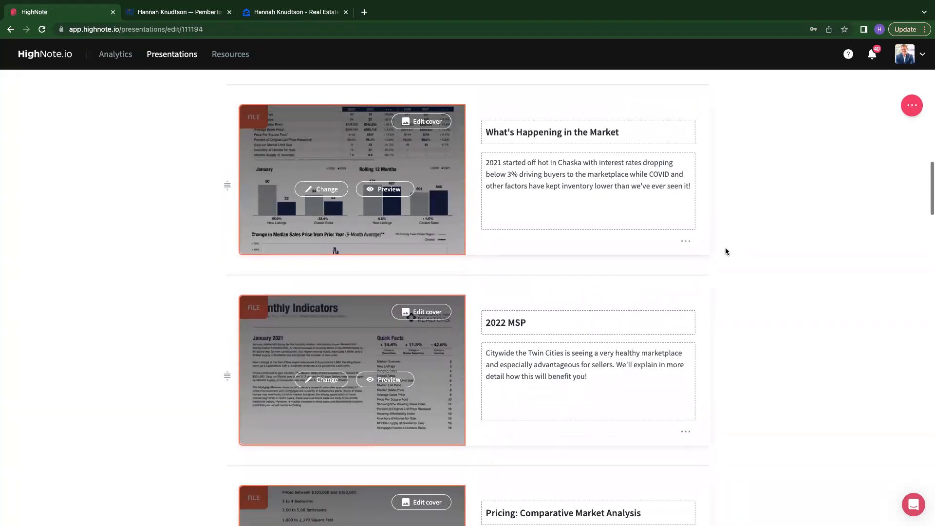
pyautogui.scroll(-2, 726, 252)
pyautogui.scroll(2, 726, 251)
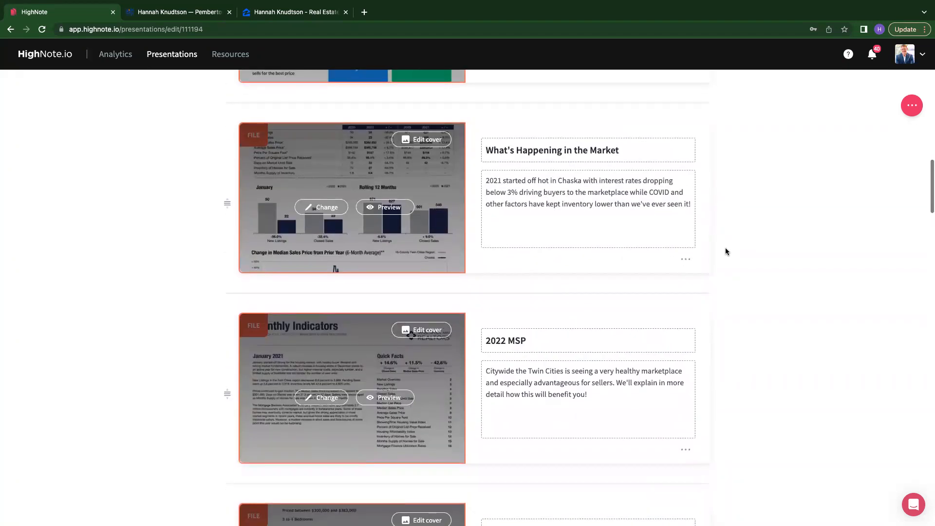
pyautogui.scroll(-3, 726, 251)
pyautogui.scroll(-4, 557, 300)
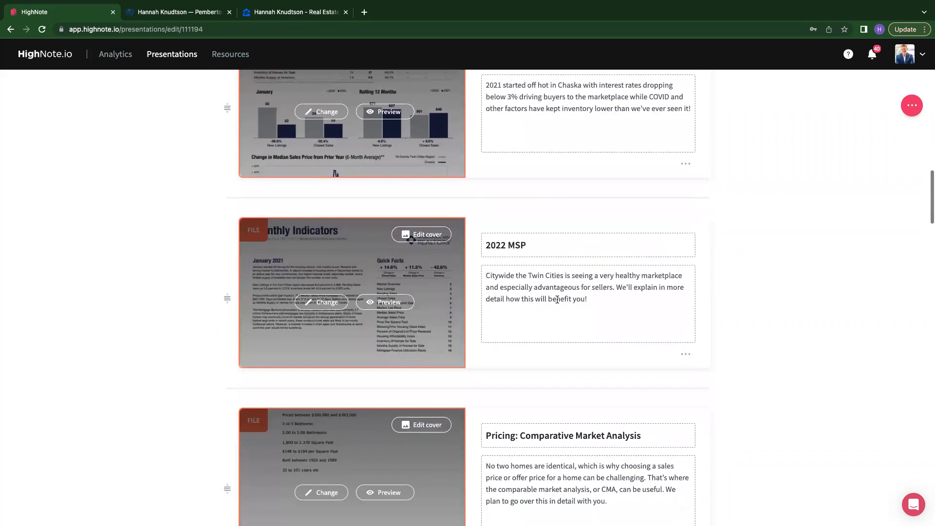
pyautogui.scroll(4, 557, 300)
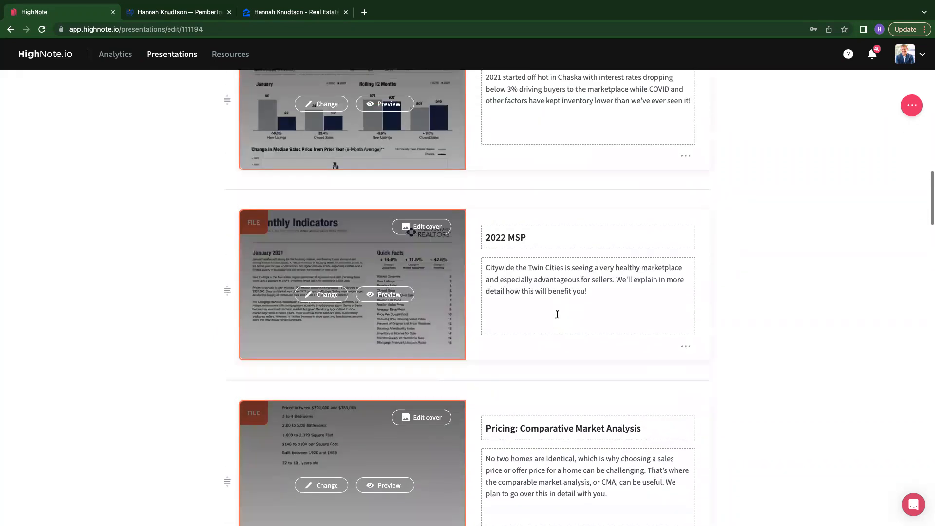
pyautogui.scroll(1, 584, 207)
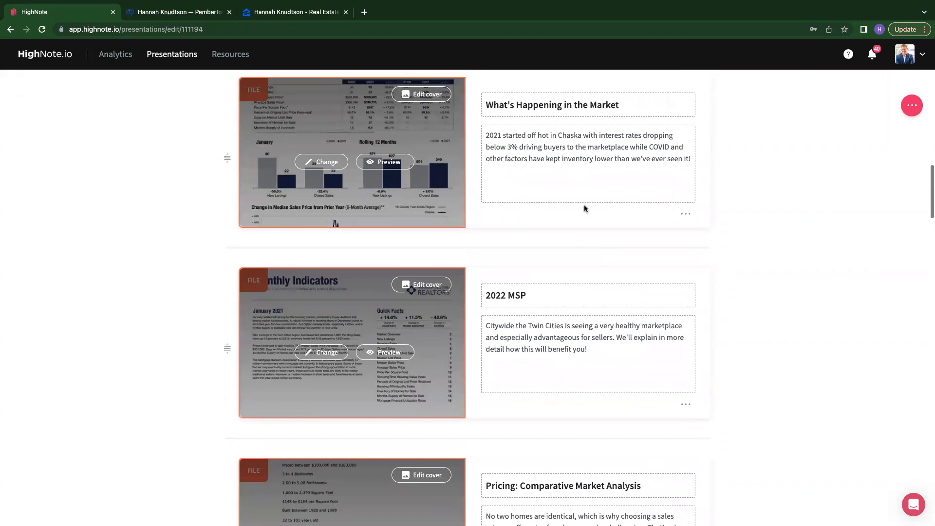
pyautogui.scroll(1, 576, 231)
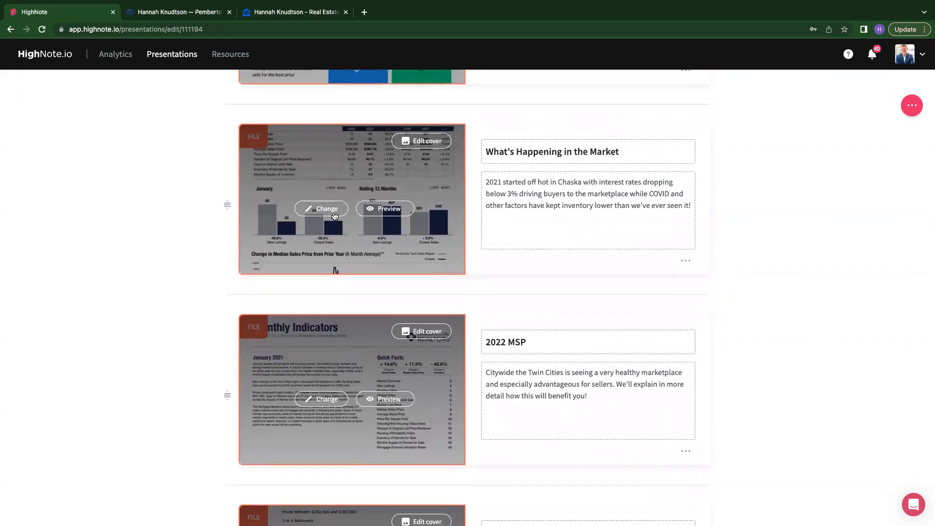
pyautogui.click(388, 210)
pyautogui.click(301, 277)
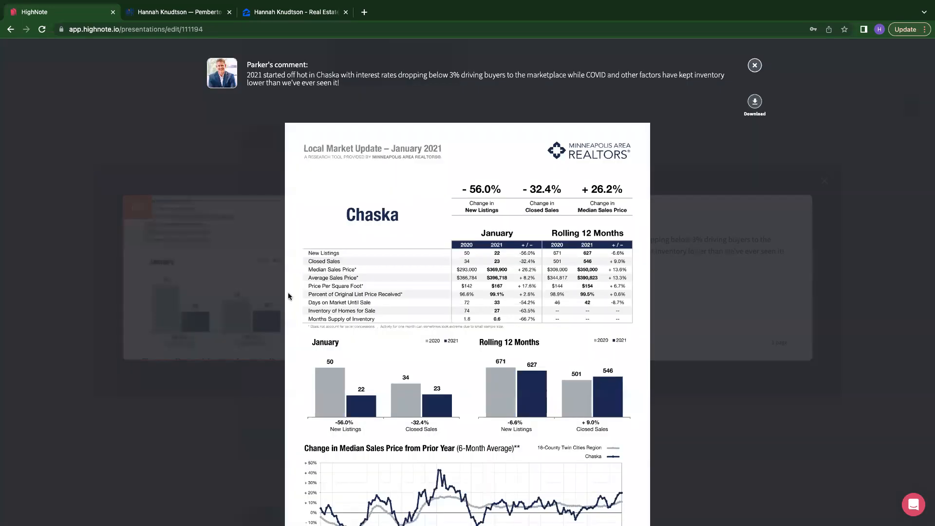
pyautogui.scroll(-3, 271, 325)
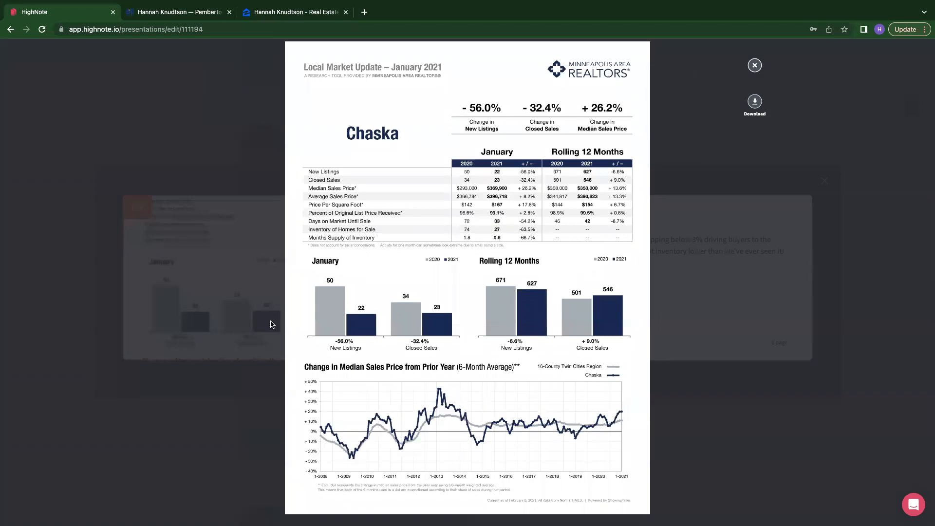
pyautogui.scroll(-1, 271, 324)
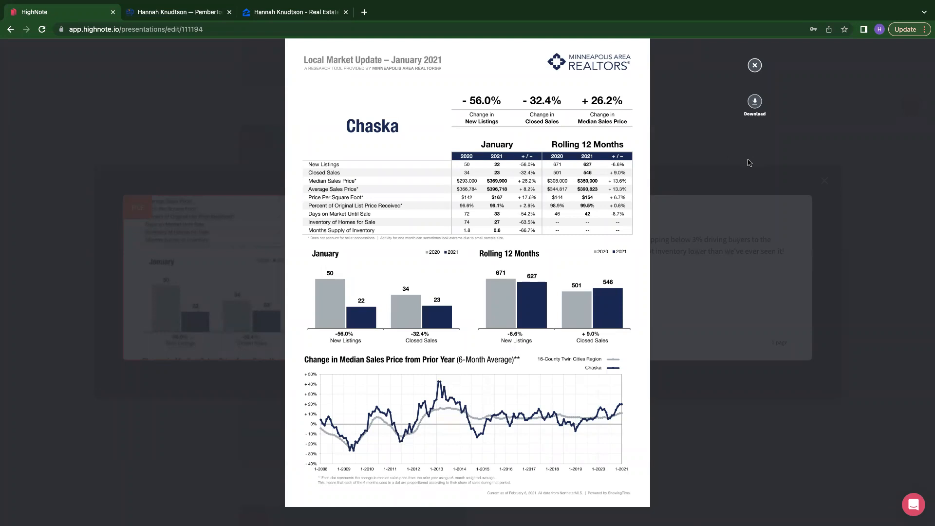
pyautogui.click(756, 67)
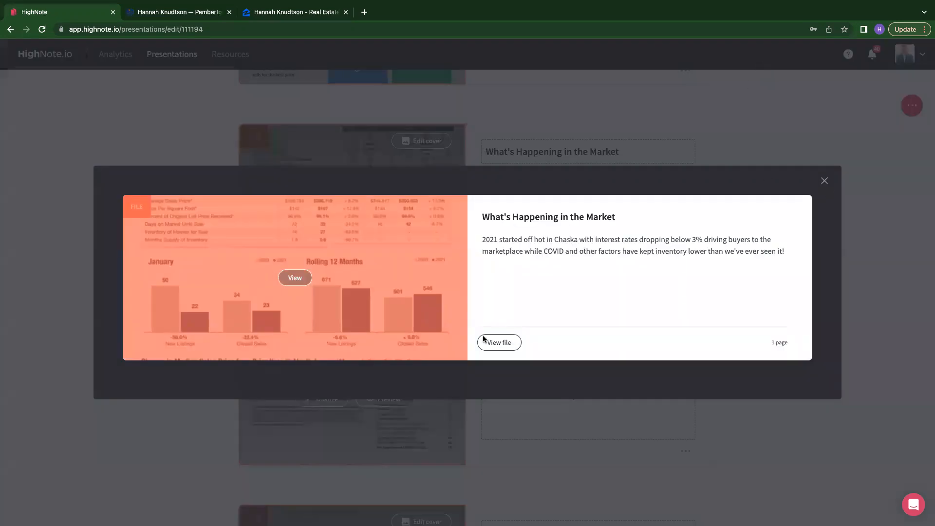
pyautogui.click(822, 181)
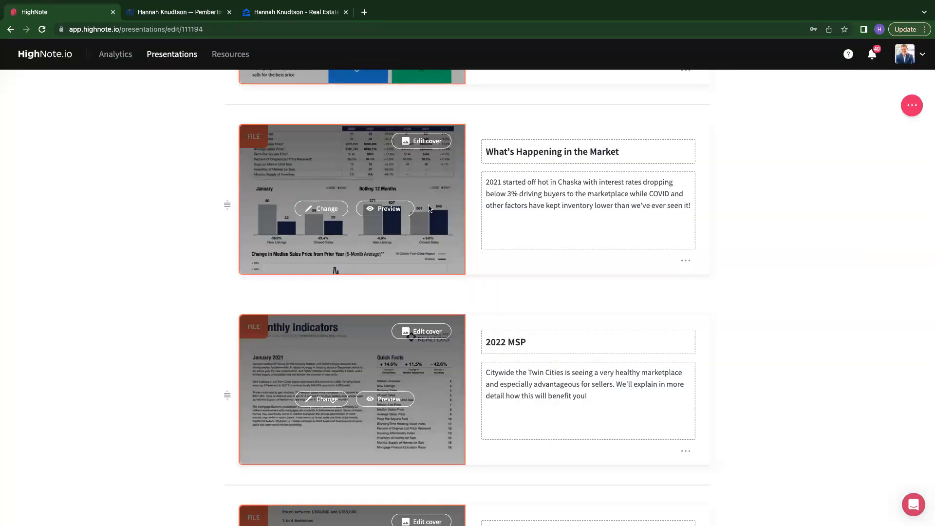
# - Try to replace the What's Happening in the Market file with one uploaded from the computer
pyautogui.click(305, 214)
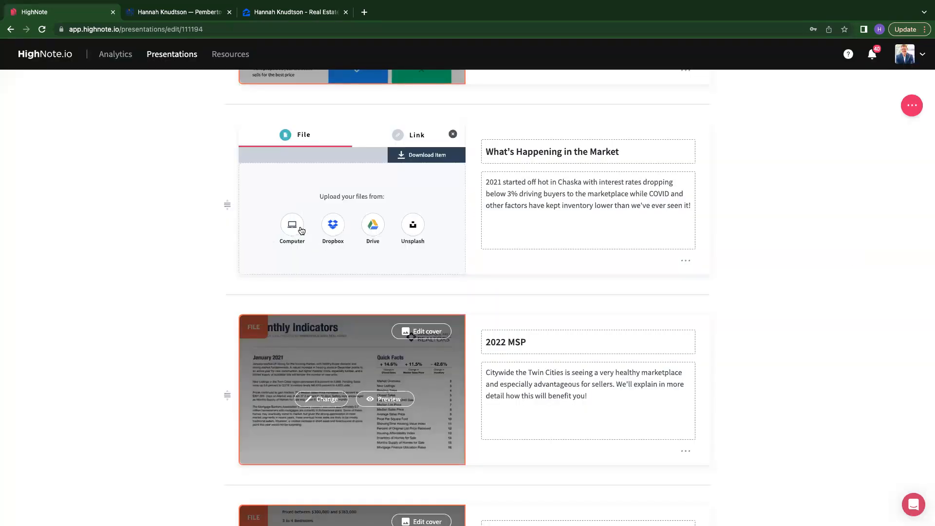
pyautogui.click(291, 229)
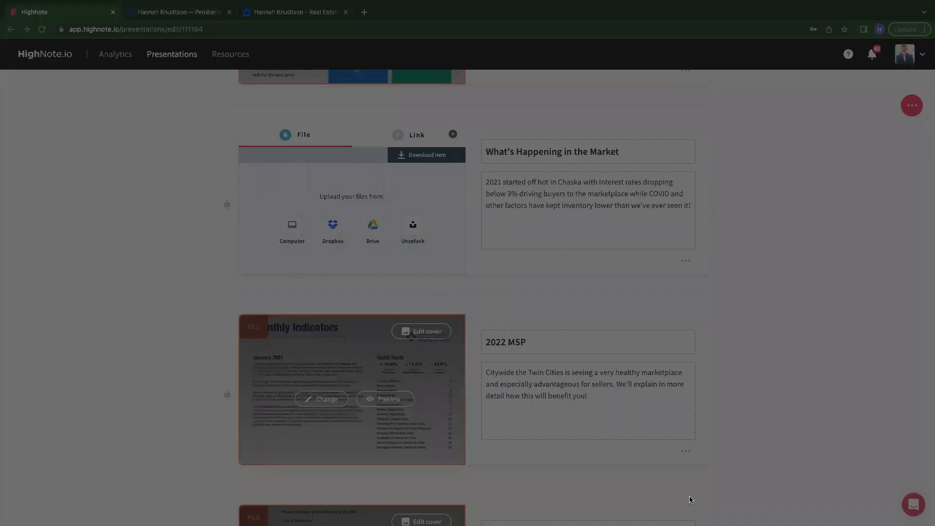
pyautogui.click(688, 433)
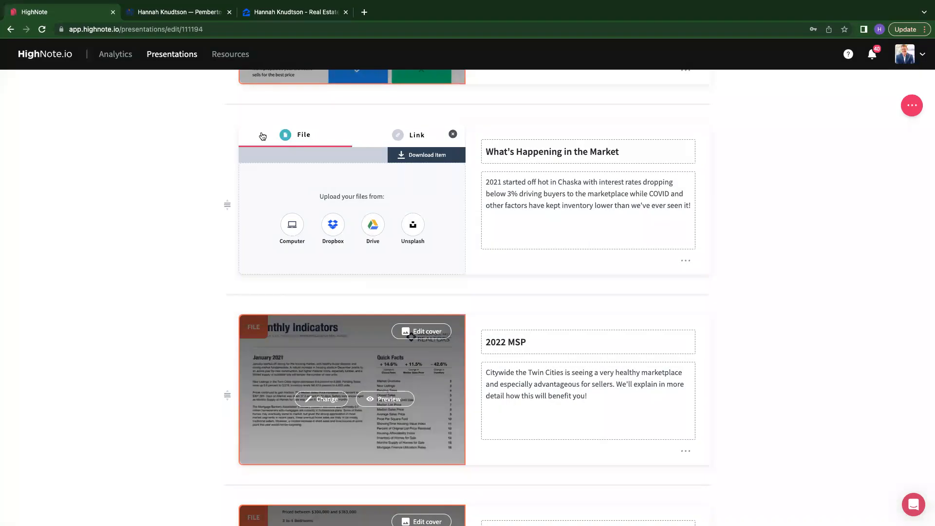
pyautogui.click(453, 134)
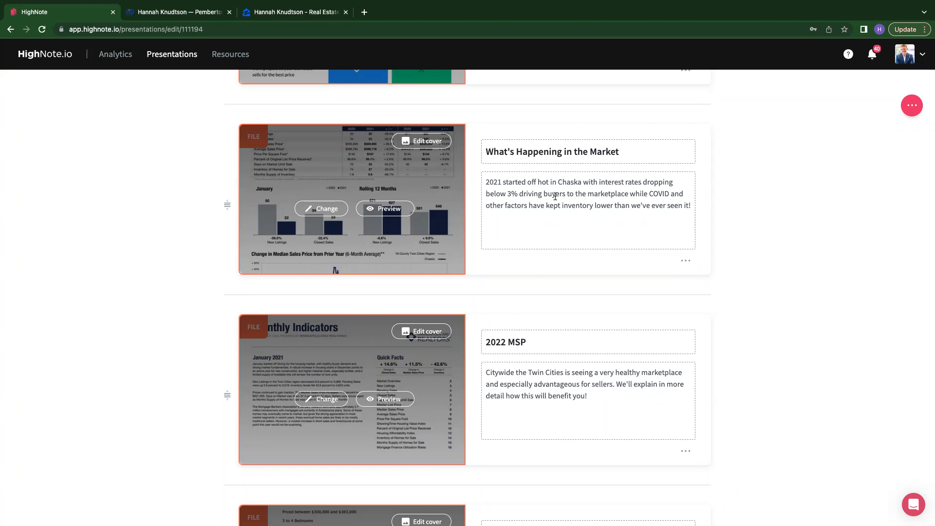
# - Select the What's Happening in the Market description text
pyautogui.click(485, 184)
pyautogui.moveTo(485, 184); pyautogui.dragTo(668, 215)
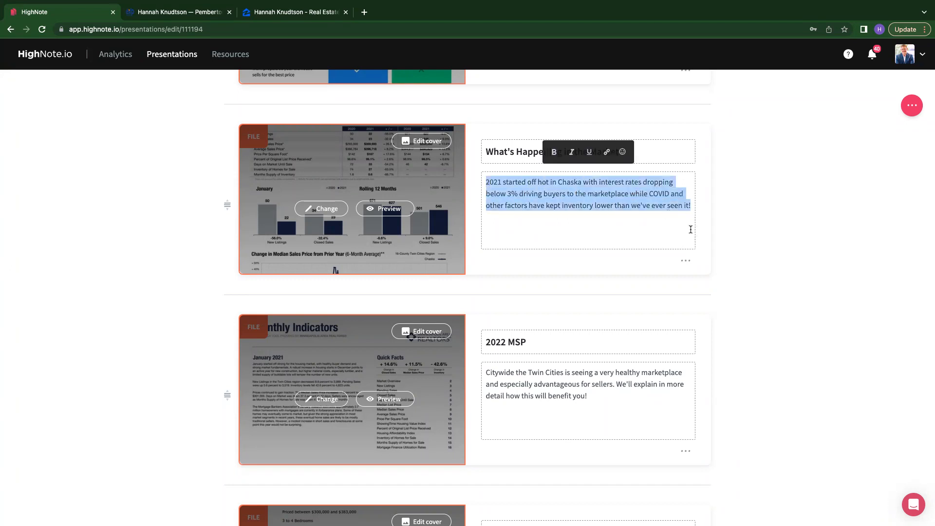
pyautogui.click(627, 225)
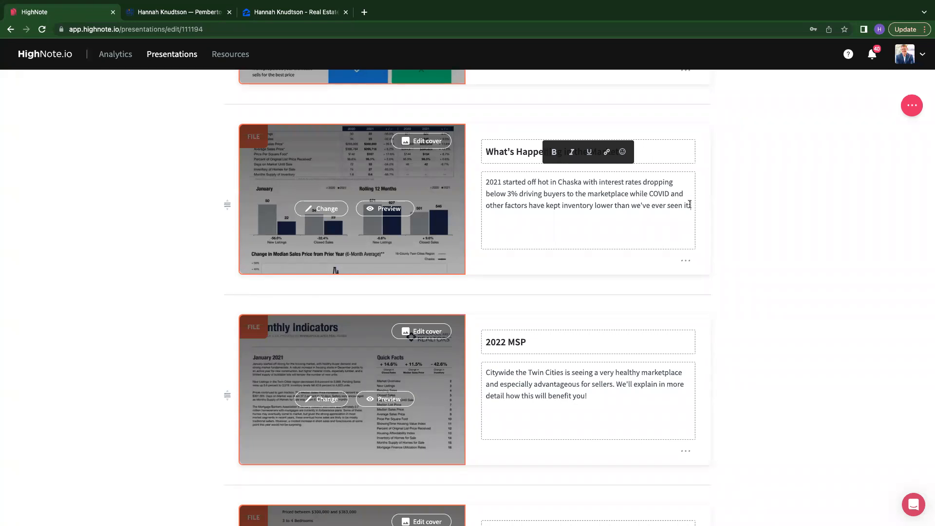
pyautogui.click(718, 222)
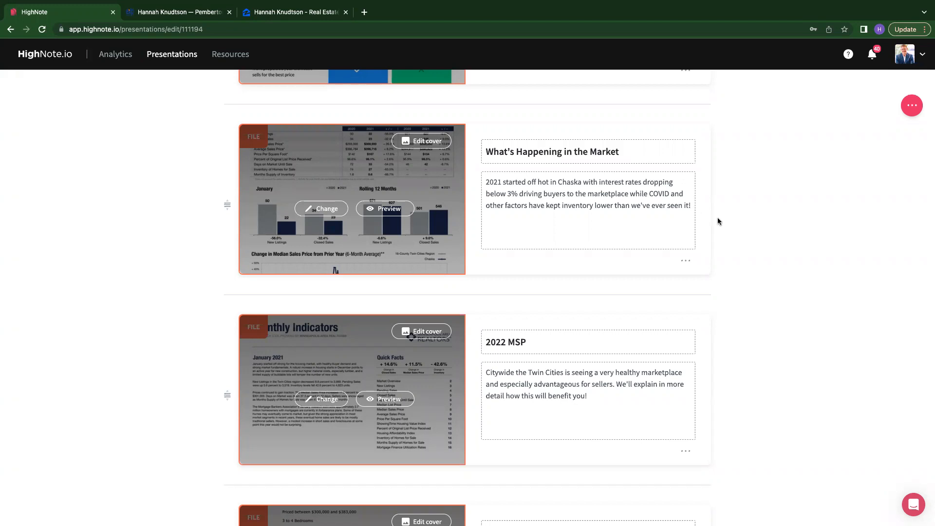
# - Preview the 2022 MSP asset and page through its Monthly Indicators file, then close both views
pyautogui.scroll(-3, 718, 221)
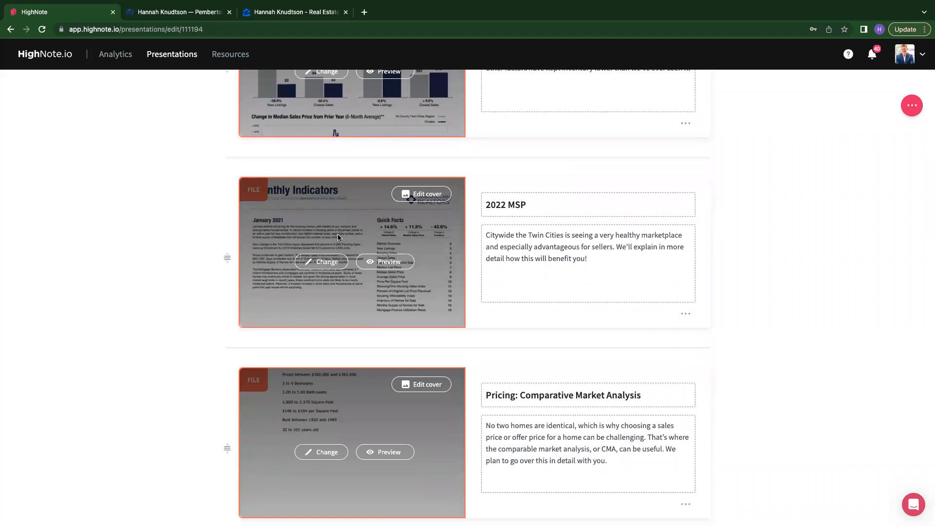
pyautogui.click(373, 260)
pyautogui.click(298, 283)
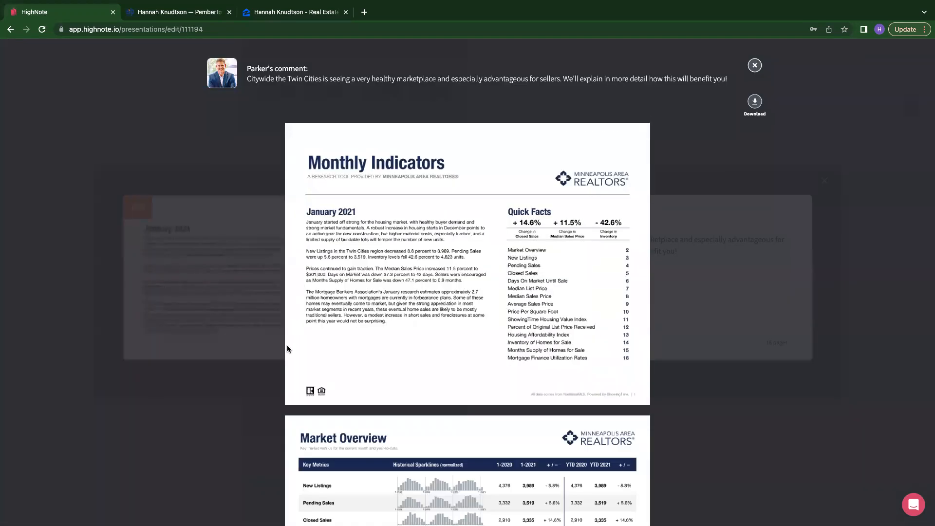
pyautogui.scroll(-5, 287, 346)
pyautogui.scroll(-9, 287, 347)
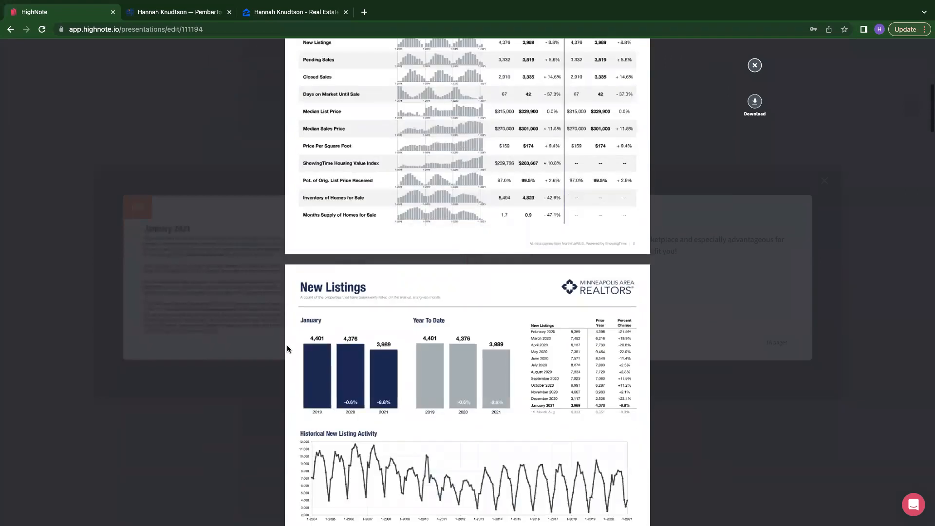
pyautogui.scroll(-12, 288, 344)
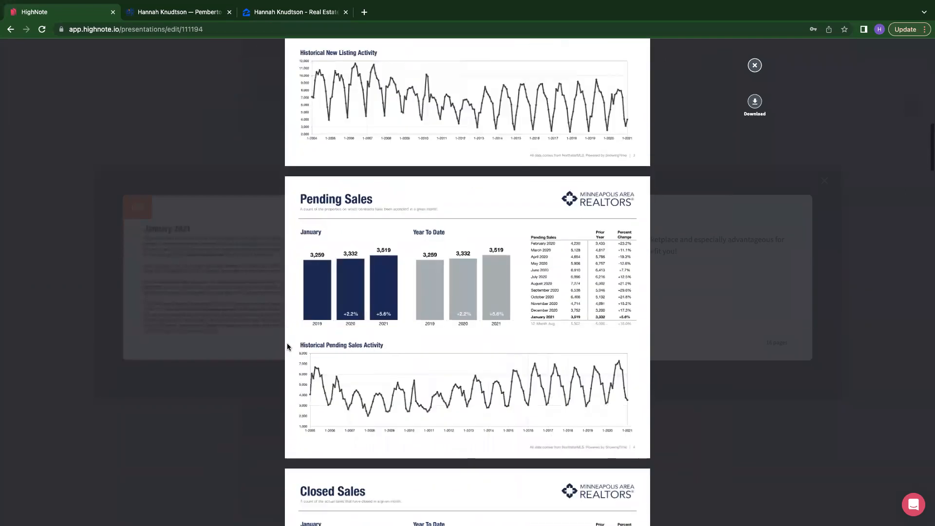
pyautogui.scroll(-12, 287, 347)
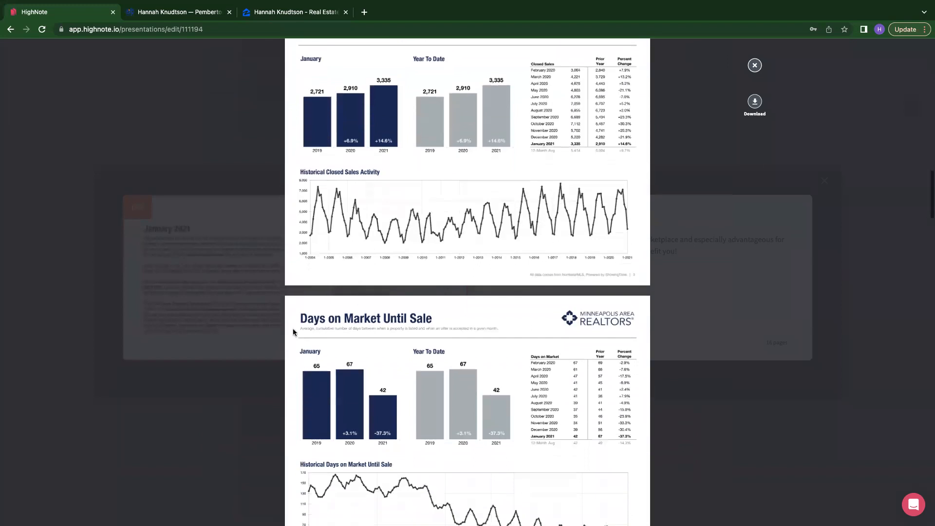
pyautogui.scroll(-6, 294, 331)
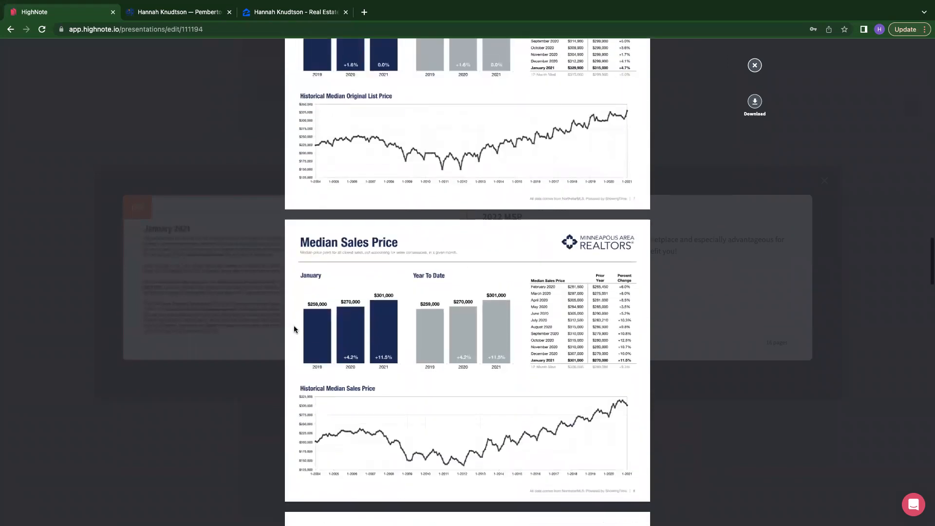
pyautogui.scroll(-1, 294, 329)
pyautogui.scroll(-15, 293, 329)
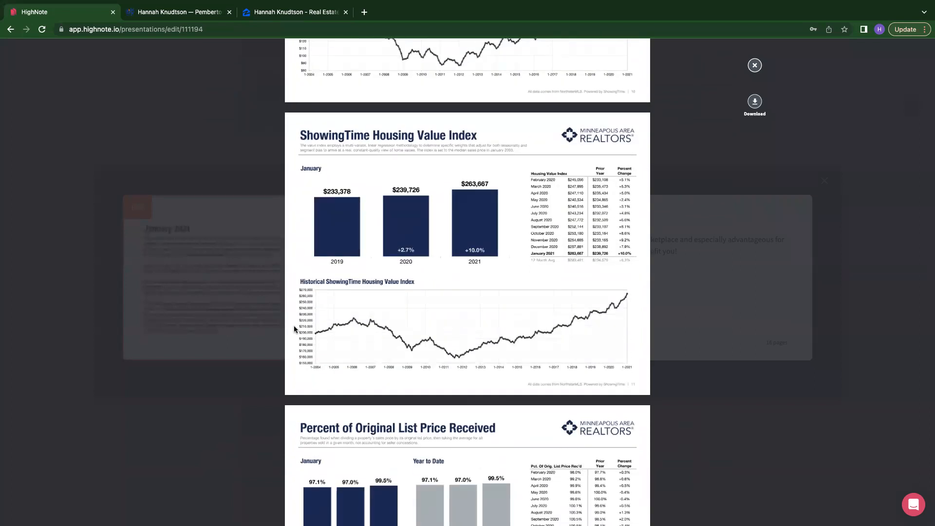
pyautogui.scroll(-20, 293, 329)
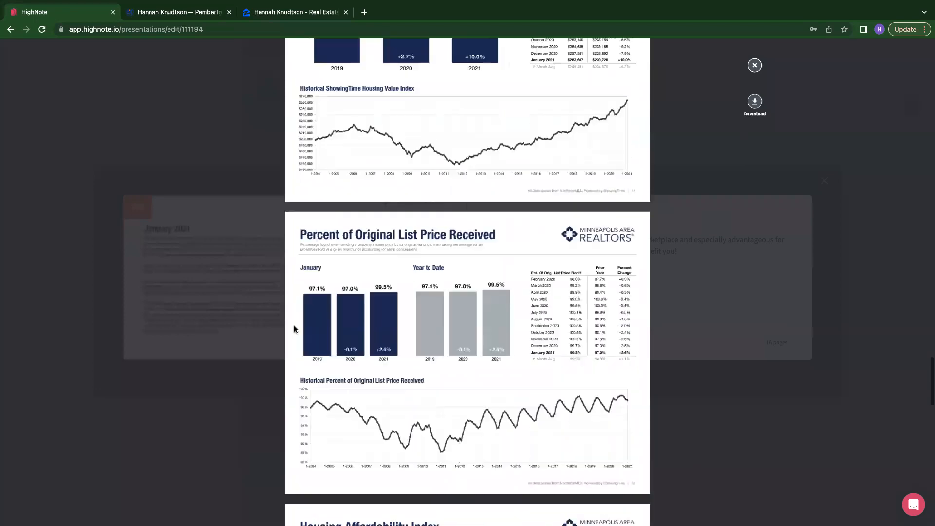
pyautogui.scroll(20, 435, 430)
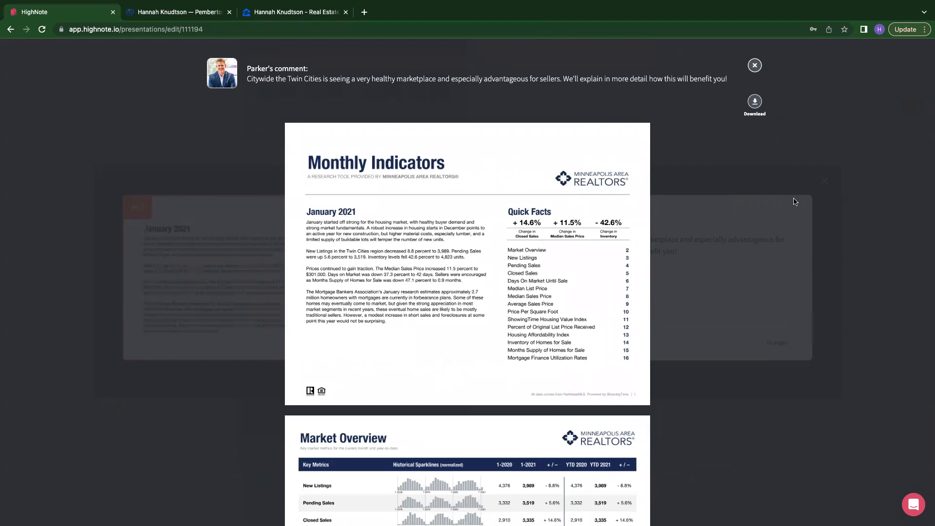
pyautogui.scroll(-10, 569, 309)
pyautogui.scroll(-10, 569, 308)
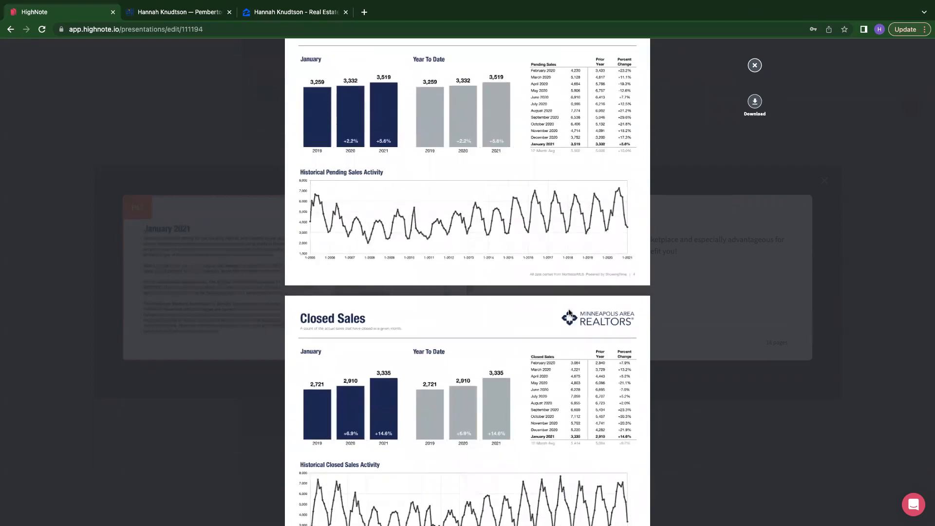
pyautogui.scroll(-4, 568, 312)
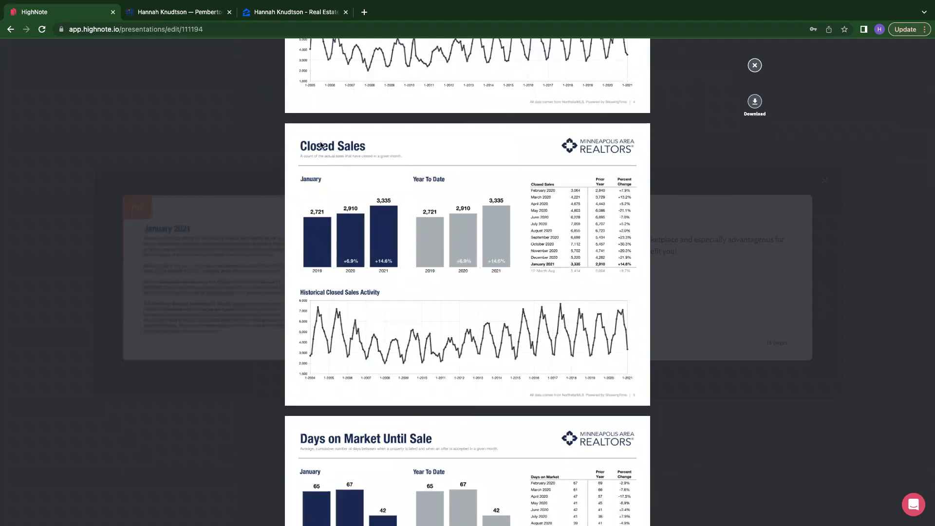
pyautogui.scroll(-3, 694, 296)
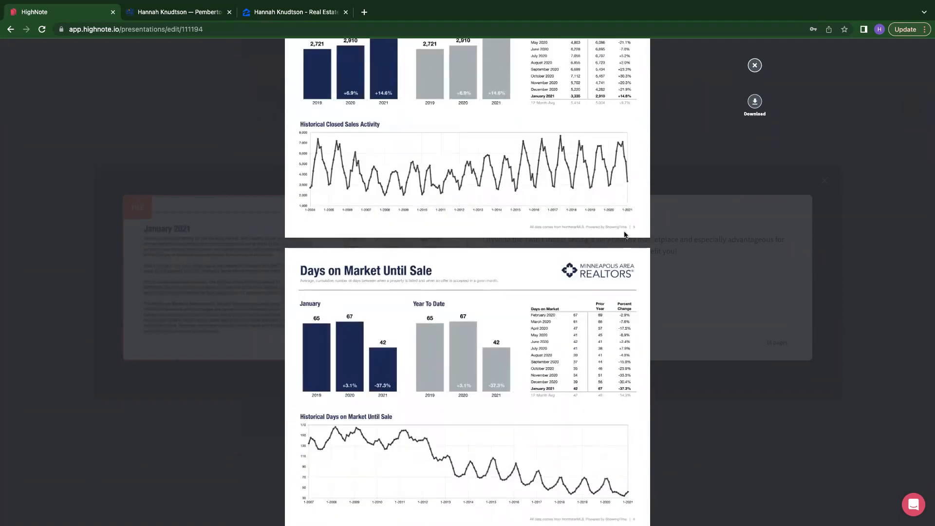
pyautogui.scroll(-4, 572, 308)
pyautogui.scroll(-10, 573, 307)
pyautogui.scroll(-20, 572, 306)
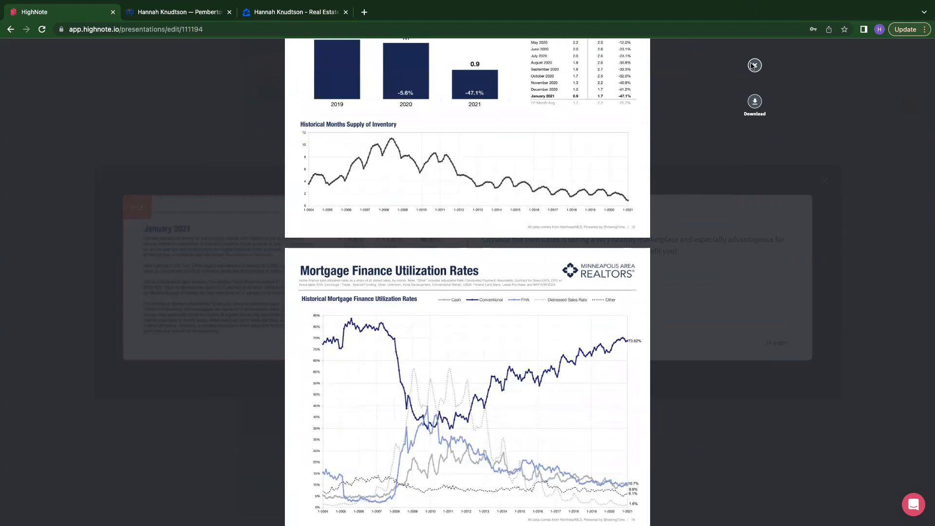
pyautogui.click(754, 65)
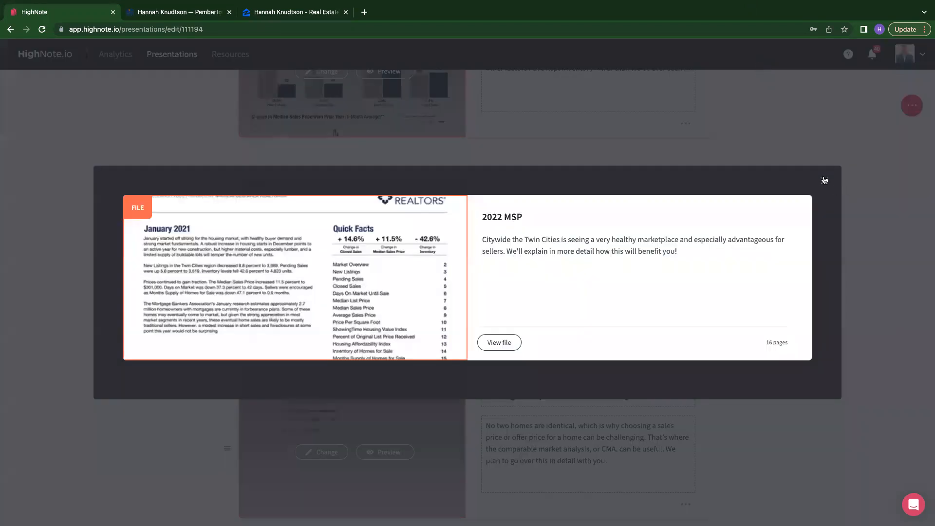
pyautogui.click(824, 180)
# - Select the 2022 MSP description text and review the assets that follow it
pyautogui.moveTo(626, 263); pyautogui.dragTo(450, 230)
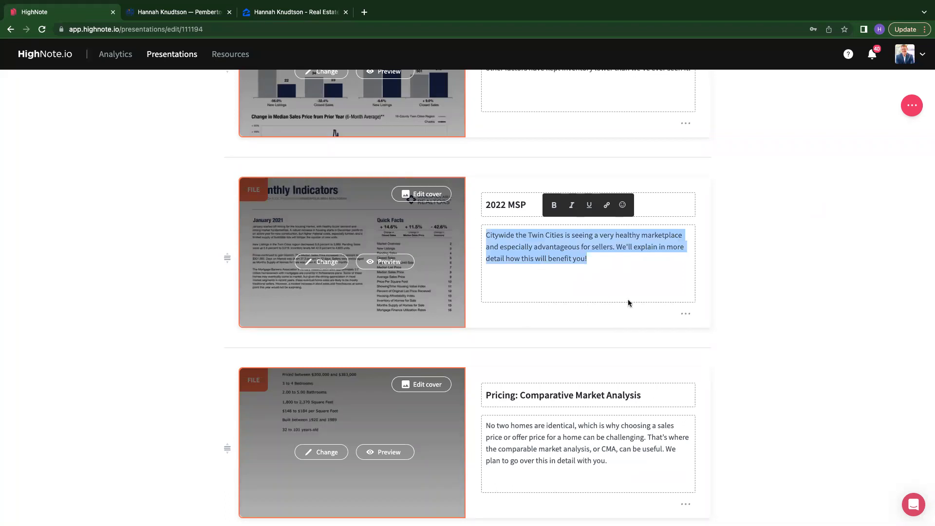
pyautogui.click(621, 275)
pyautogui.scroll(-3, 765, 341)
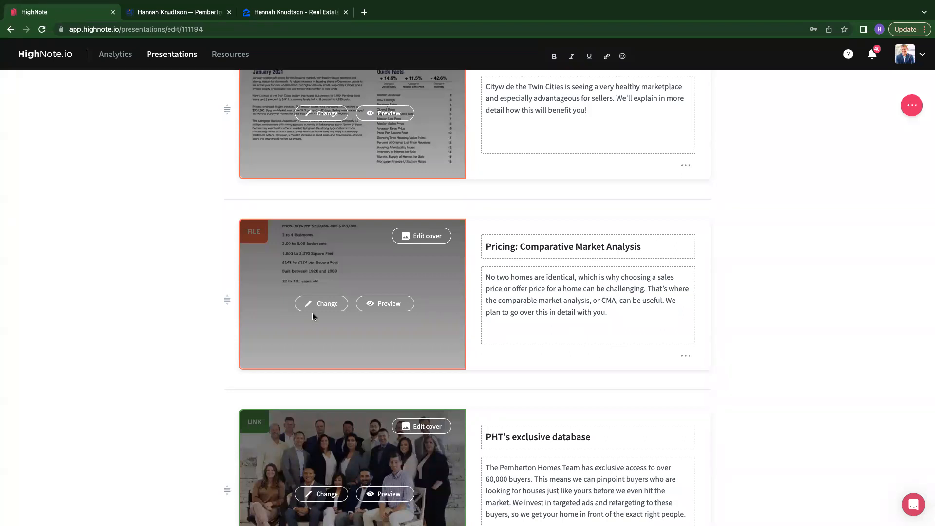
pyautogui.scroll(-1, 312, 313)
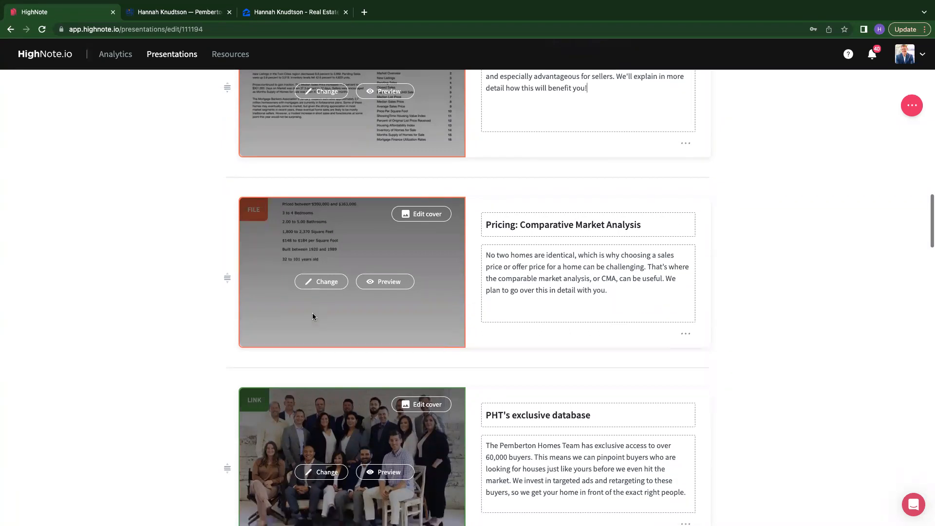
pyautogui.scroll(-3, 134, 305)
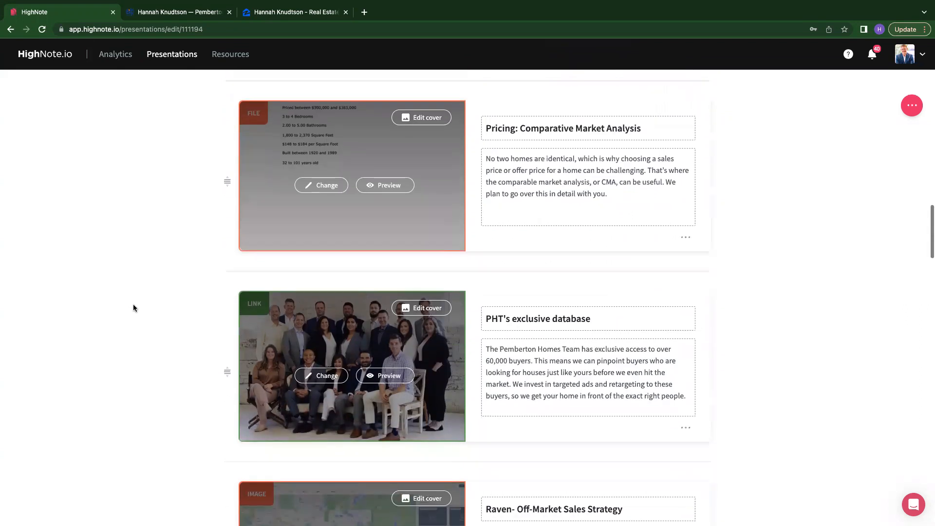
pyautogui.scroll(-5, 134, 305)
pyautogui.scroll(2, 134, 305)
pyautogui.scroll(10, 133, 308)
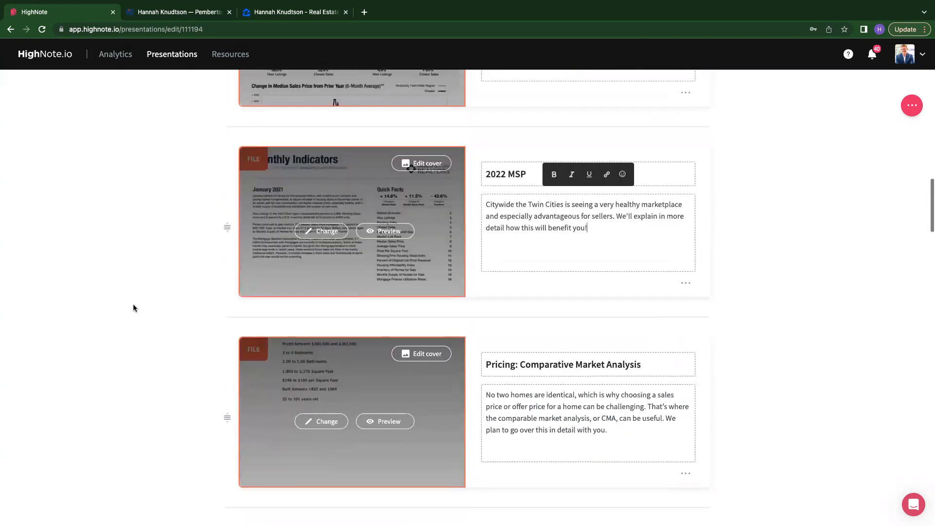
pyautogui.scroll(-3, 134, 308)
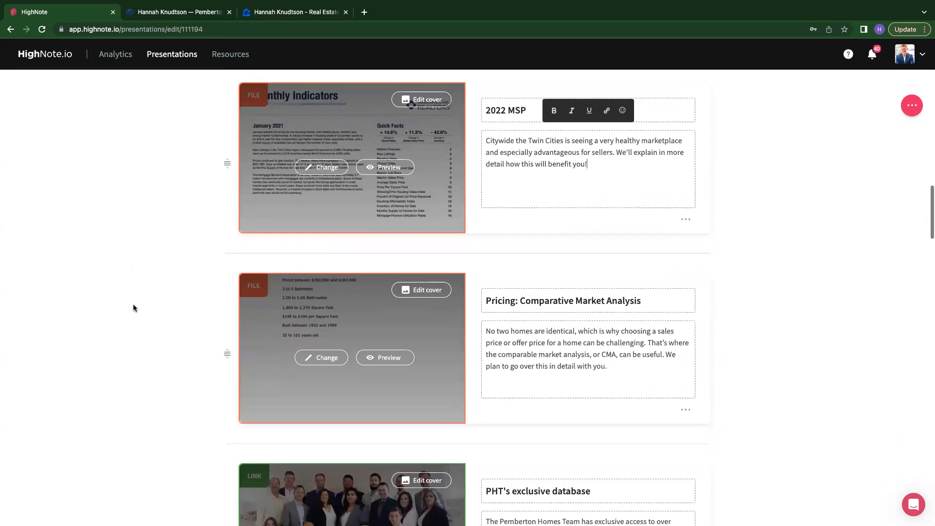
pyautogui.scroll(3, 134, 308)
pyautogui.scroll(-1, 134, 308)
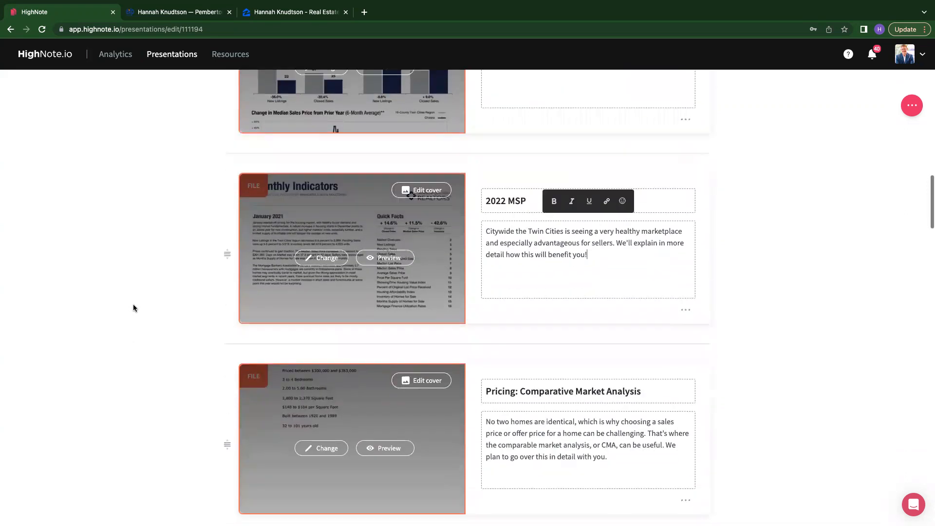
pyautogui.scroll(3, 439, 146)
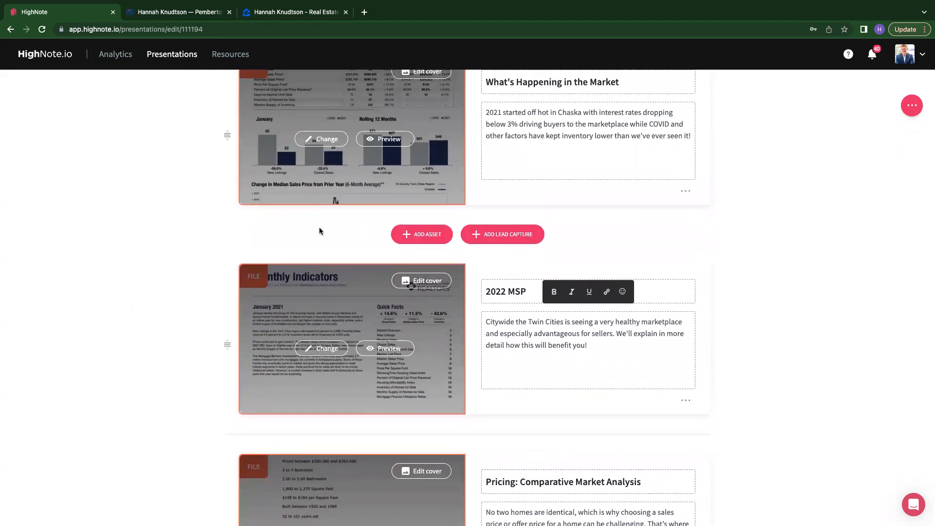
pyautogui.click(418, 237)
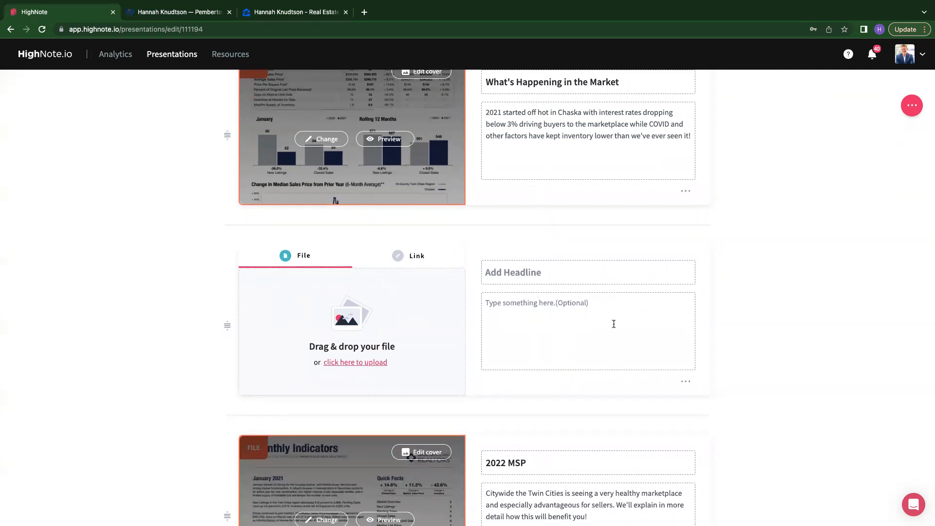
pyautogui.click(685, 381)
pyautogui.click(703, 403)
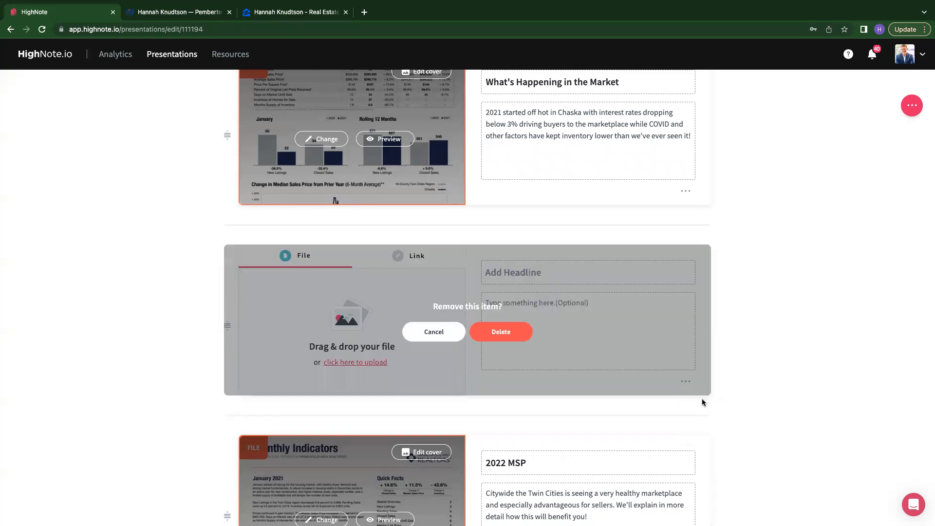
pyautogui.click(492, 332)
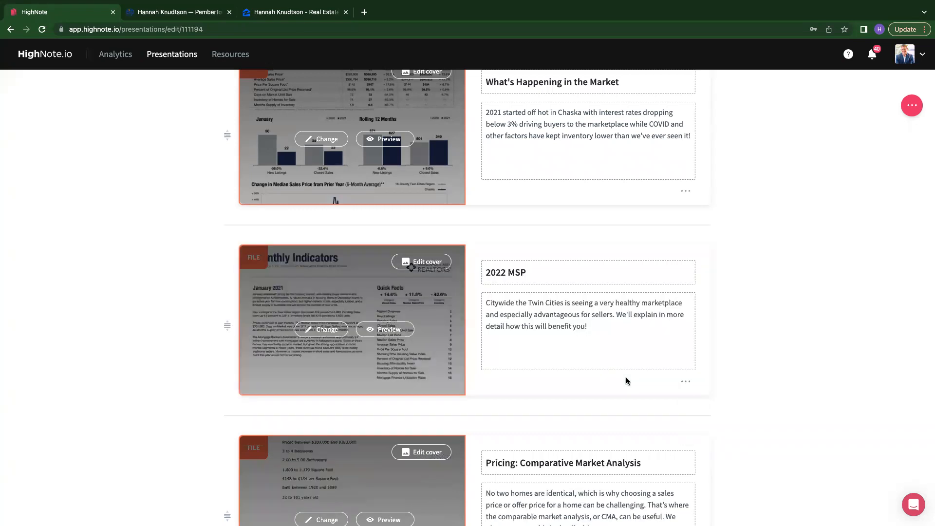
# - Preview the PHT's exclusive database asset and open its linked web page
pyautogui.scroll(-10, 627, 381)
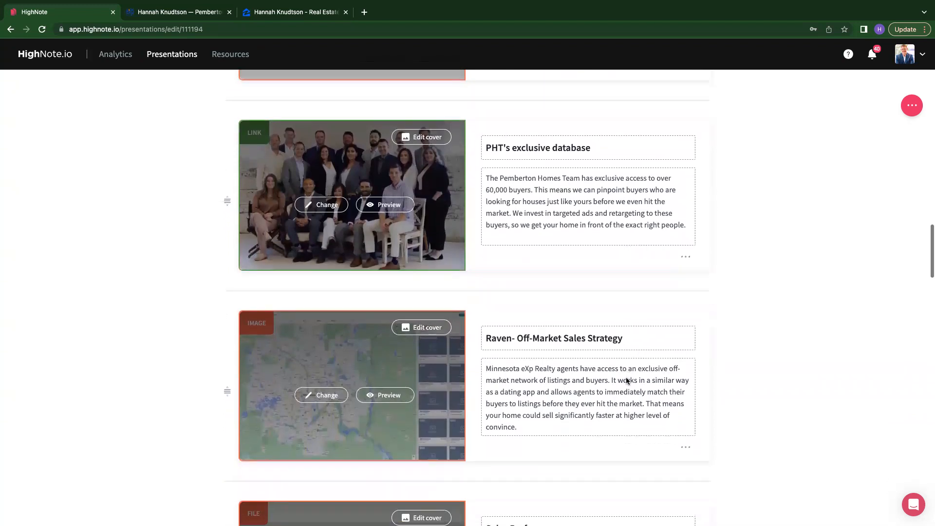
pyautogui.scroll(-1, 627, 381)
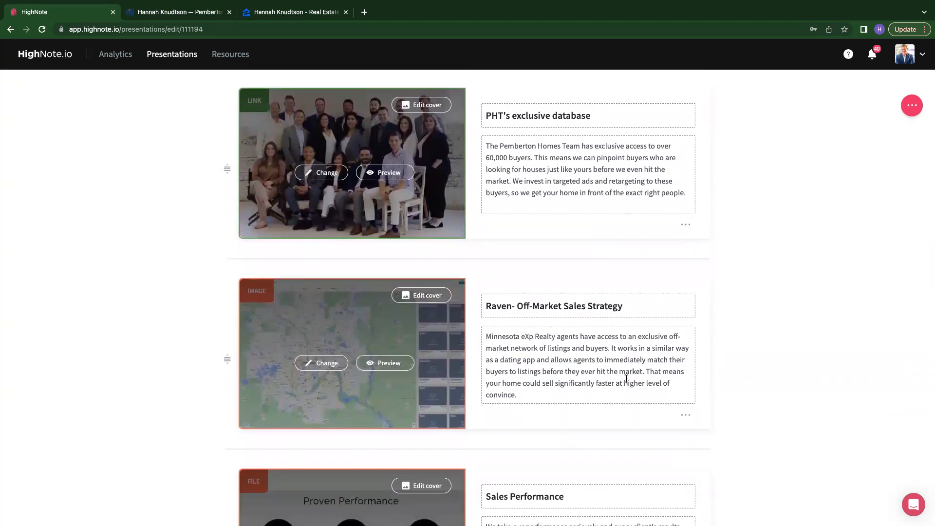
pyautogui.scroll(-2, 580, 176)
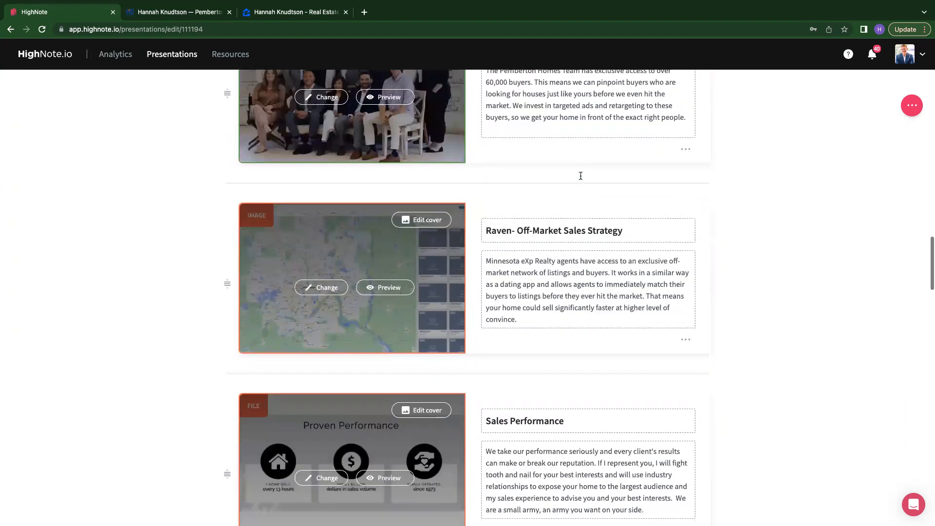
pyautogui.scroll(2, 581, 175)
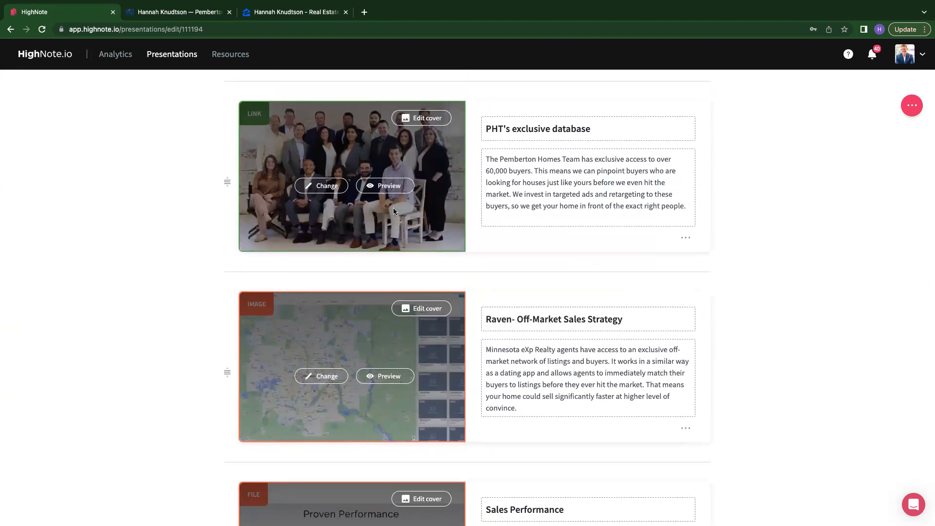
pyautogui.click(374, 187)
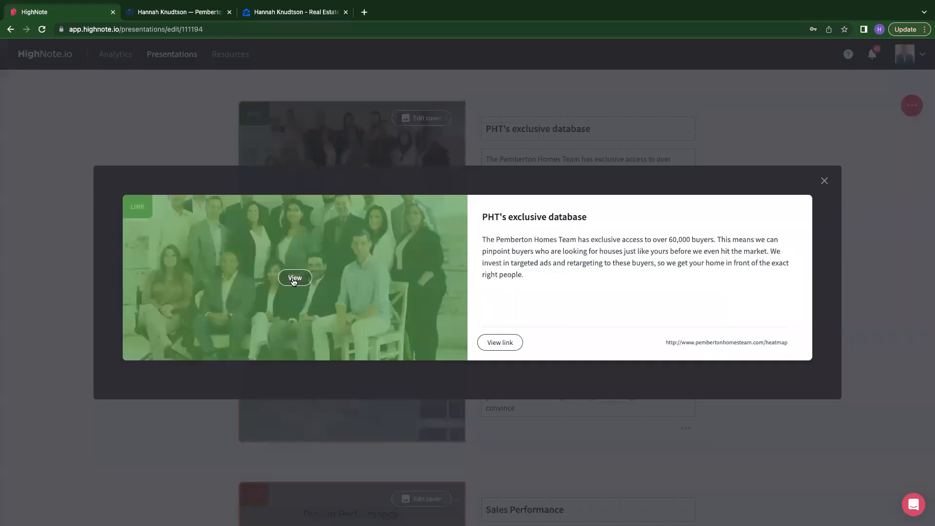
pyautogui.click(294, 280)
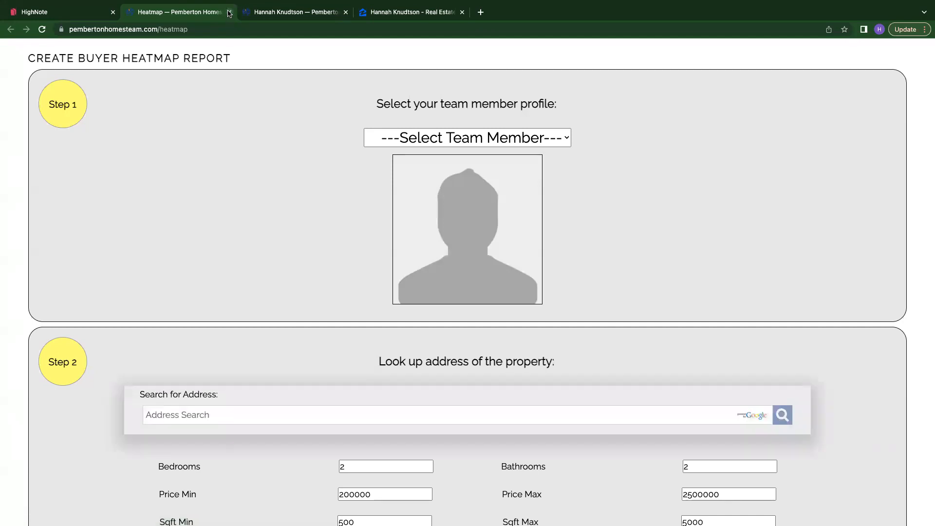
# - Choose the agent's team member profile in Step 1 of the Create Buyer Heatmap Report form
pyautogui.scroll(-4, 409, 193)
pyautogui.scroll(4, 410, 119)
pyautogui.click(404, 138)
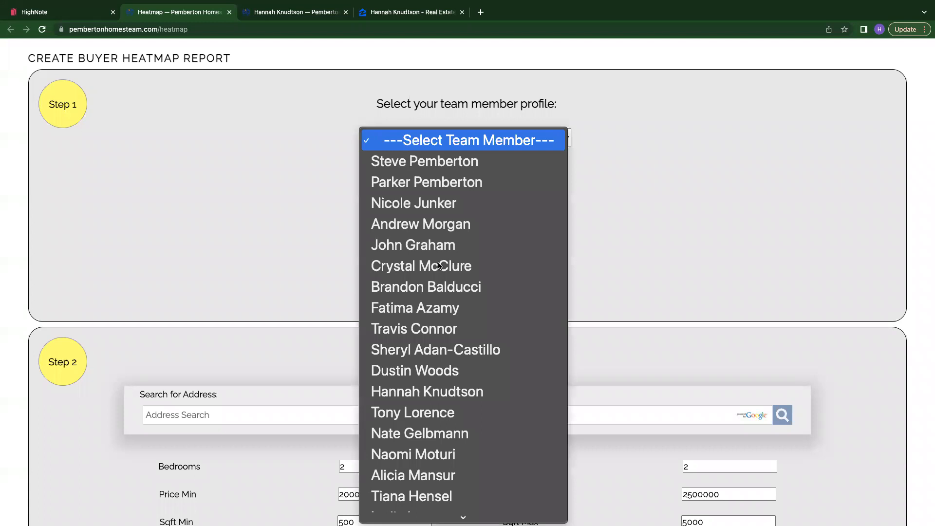
pyautogui.scroll(-5, 424, 271)
pyautogui.scroll(15, 423, 272)
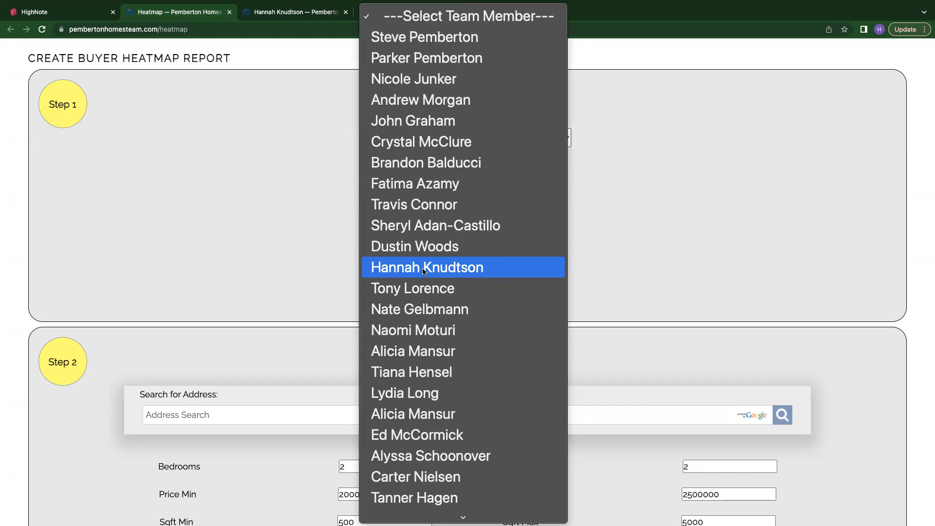
pyautogui.click(423, 268)
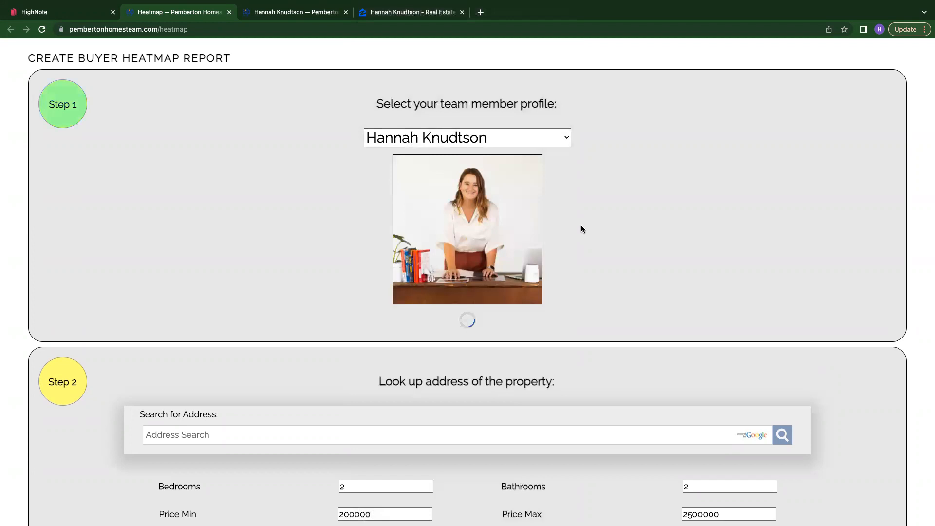
pyautogui.scroll(-5, 625, 231)
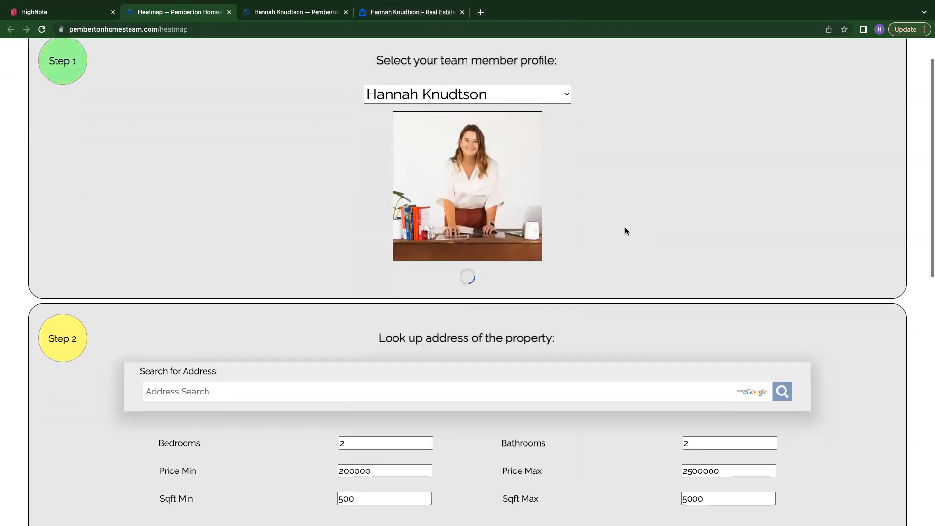
pyautogui.click(553, 277)
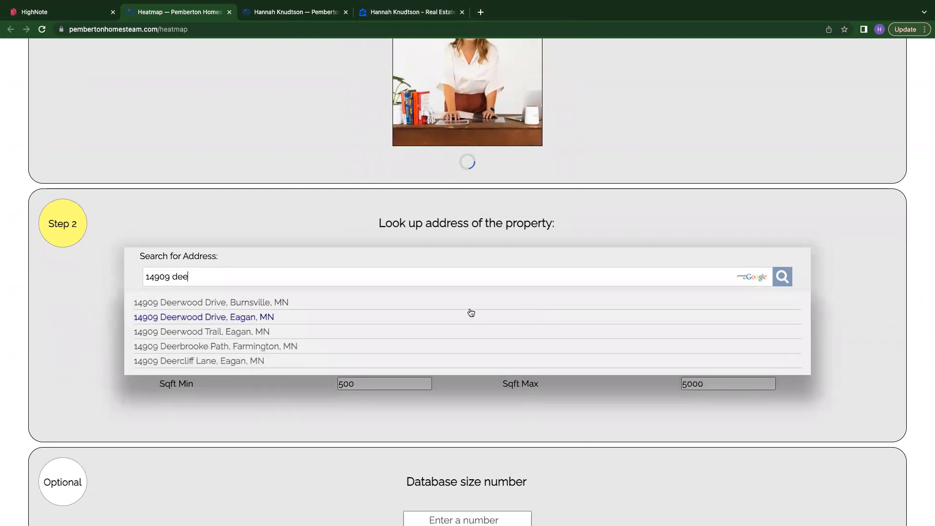
pyautogui.click(472, 302)
# - Set the property's bedrooms to 3
pyautogui.scroll(-3, 238, 342)
pyautogui.click(360, 291)
pyautogui.press('Up')
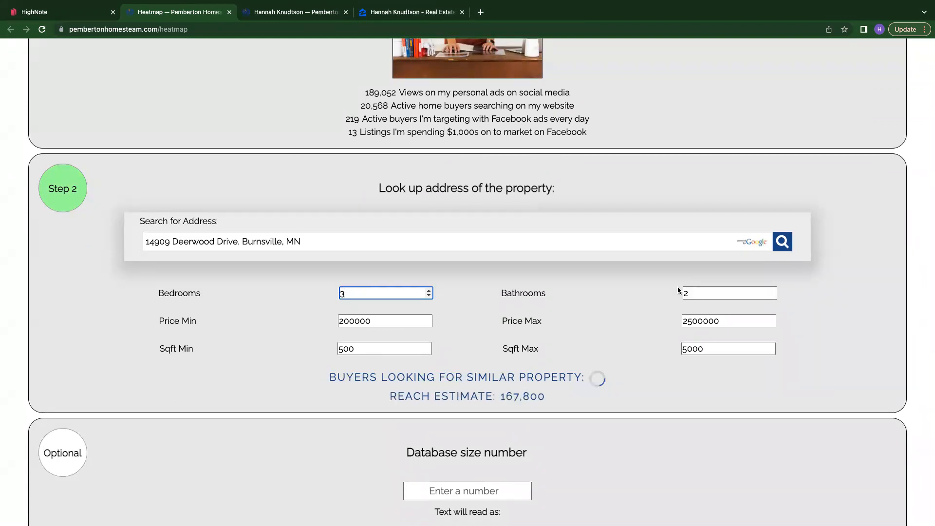
pyautogui.moveTo(385, 320); pyautogui.dragTo(298, 321)
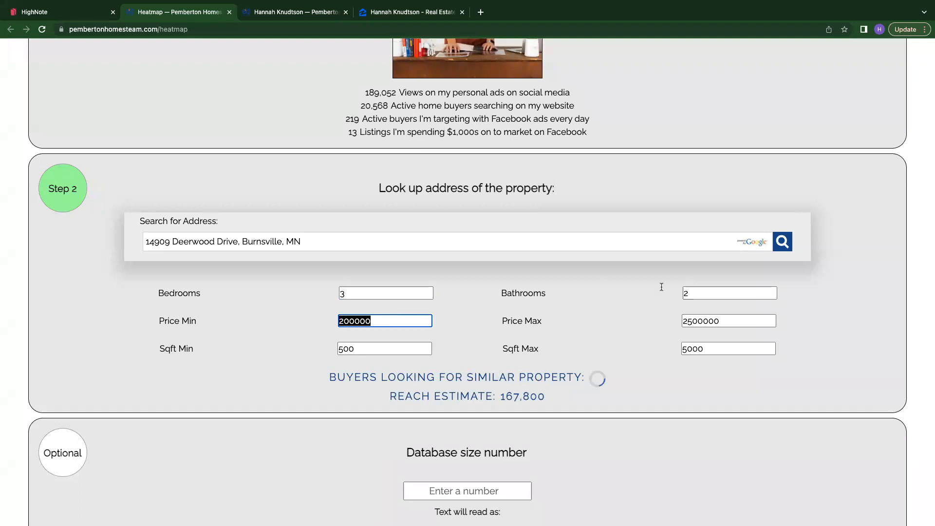
pyautogui.click(716, 349)
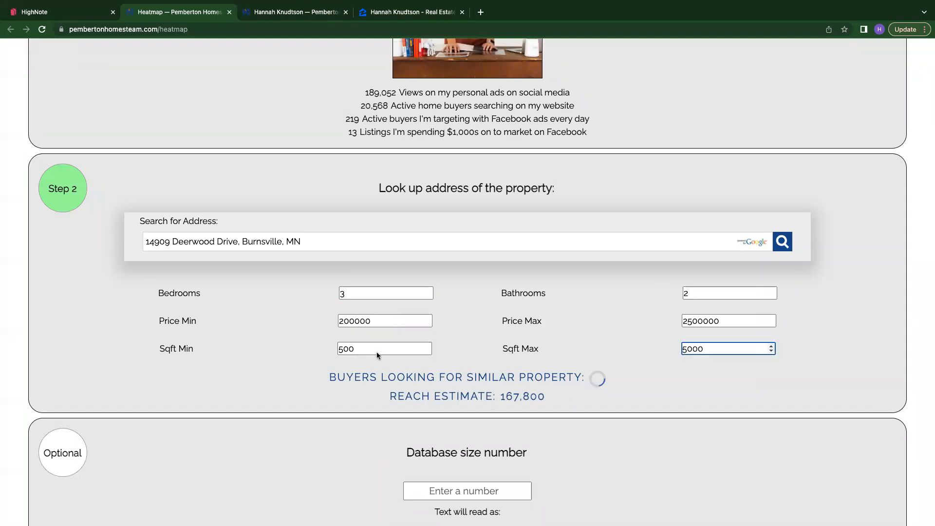
# - Enter 60000 as the optional database size number
pyautogui.scroll(-4, 619, 373)
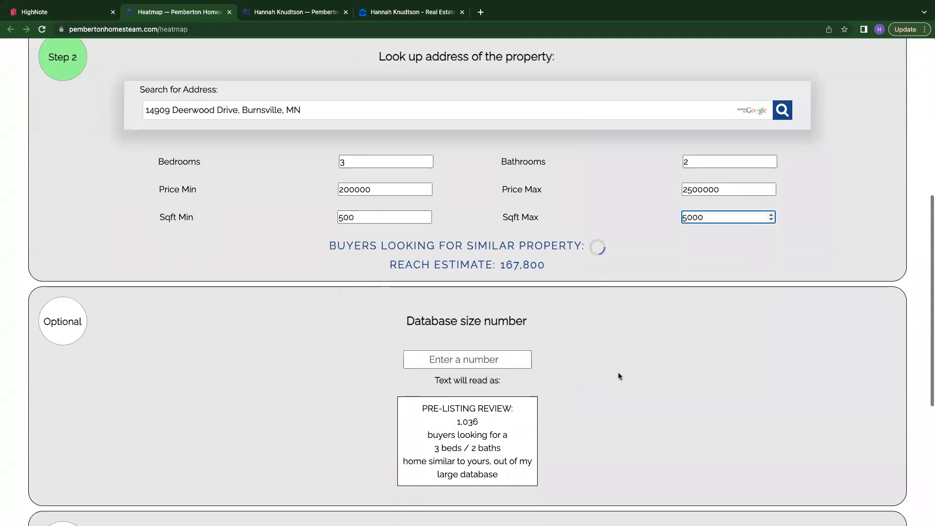
pyautogui.click(475, 315)
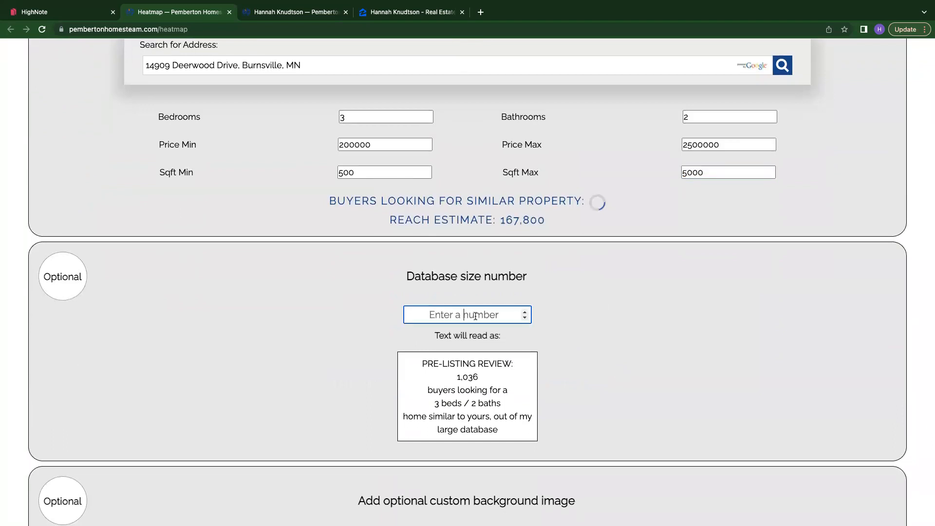
pyautogui.write('6')
pyautogui.press('BackSpace')
pyautogui.write('70')
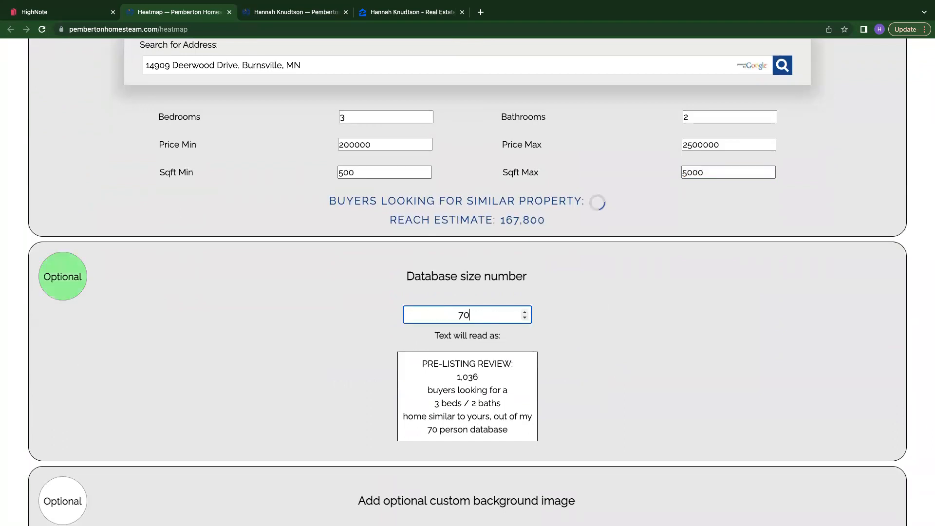
pyautogui.press('BackSpace')
pyautogui.press('BackSpace')
pyautogui.write('60000')
pyautogui.click(673, 348)
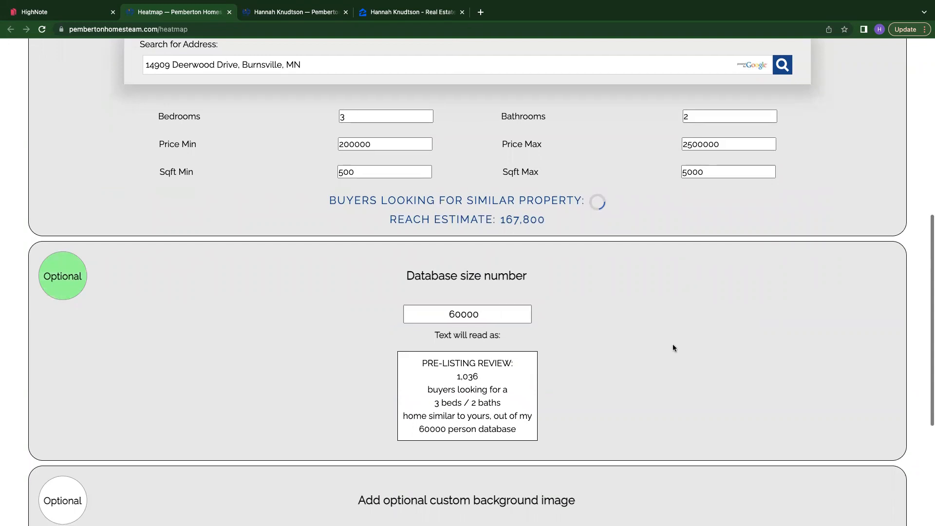
pyautogui.scroll(-5, 673, 347)
pyautogui.click(532, 322)
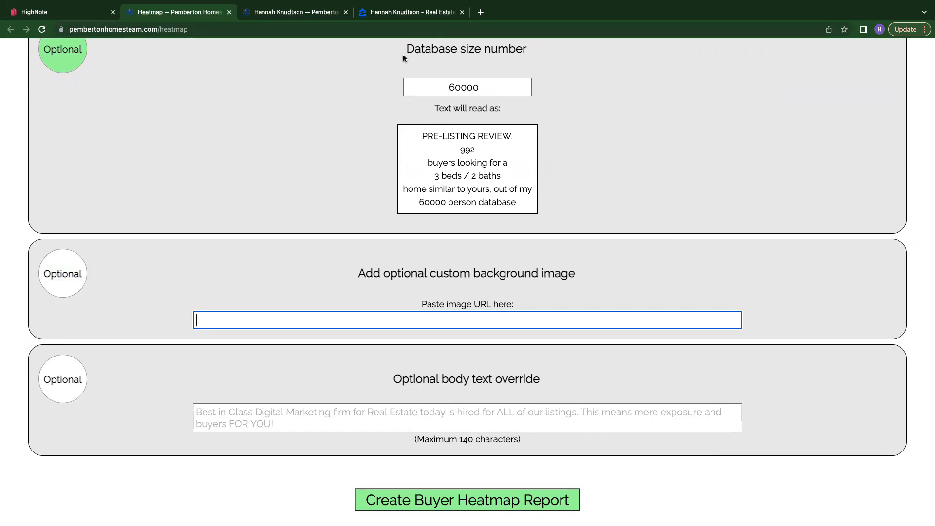
pyautogui.moveTo(566, 2)
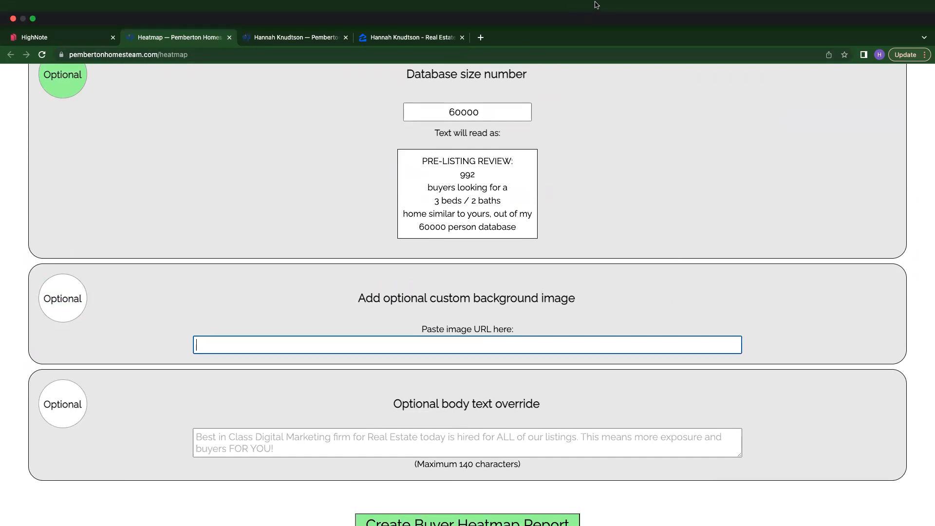
pyautogui.click(481, 38)
pyautogui.click(470, 55)
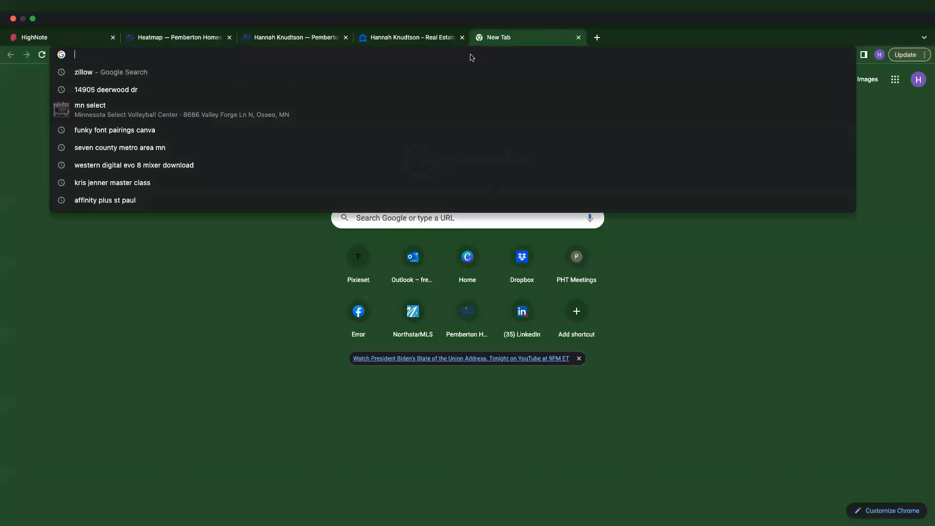
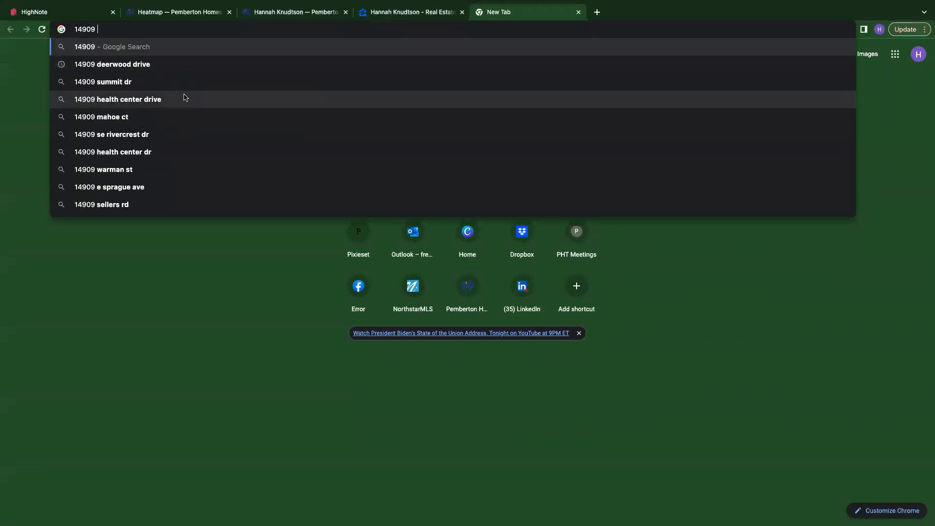
pyautogui.click(170, 68)
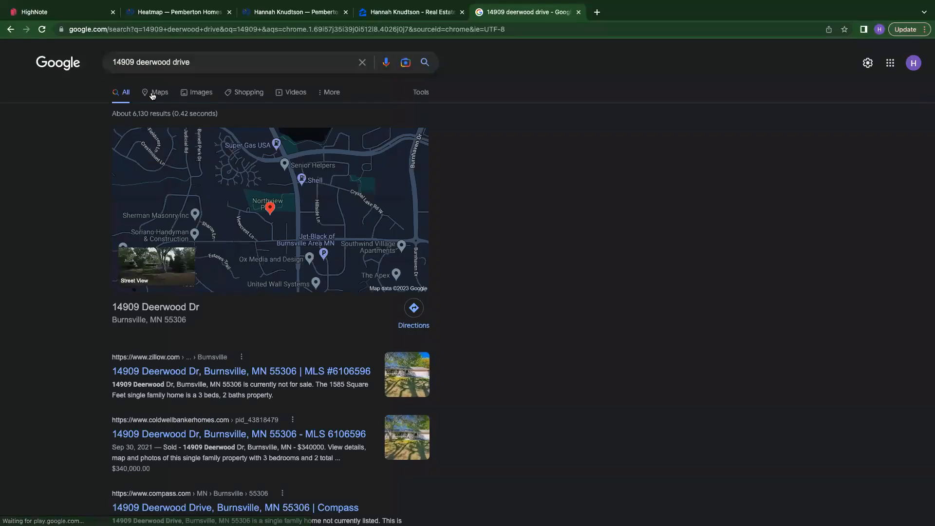
# - Open the Coldwell Banker photo of the house from the image results in its own tab
pyautogui.click(187, 94)
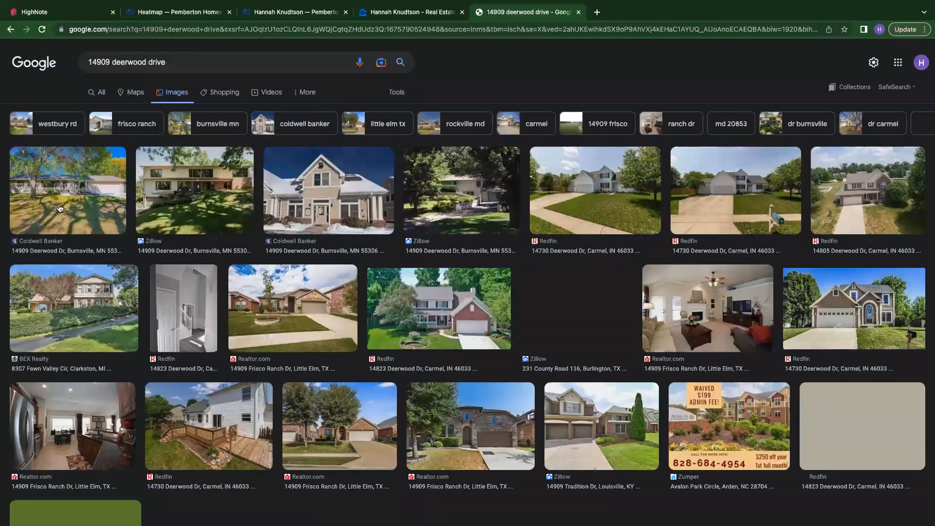
pyautogui.click(59, 209)
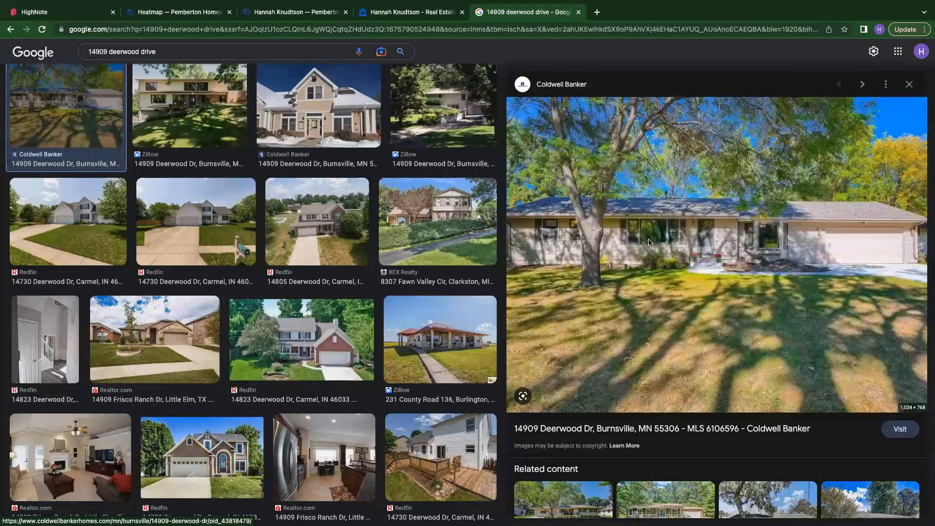
pyautogui.rightClick(650, 242)
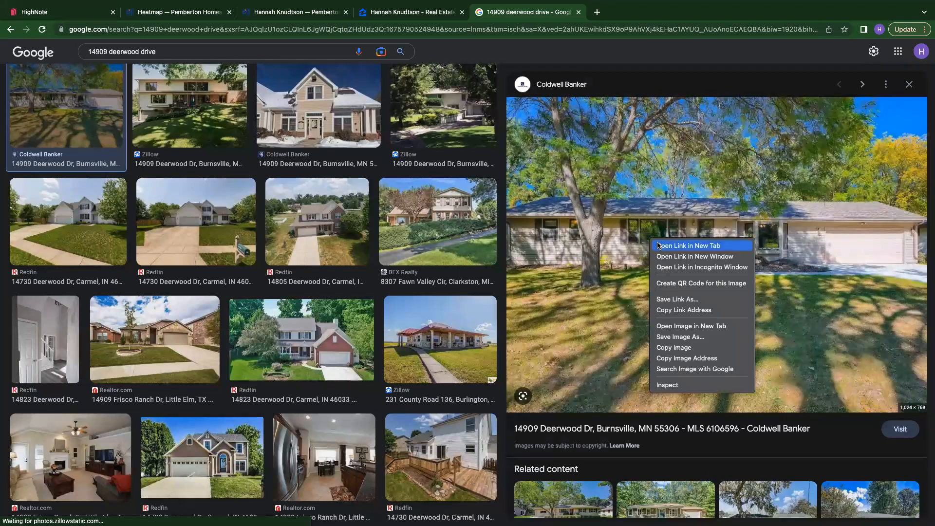
pyautogui.click(706, 326)
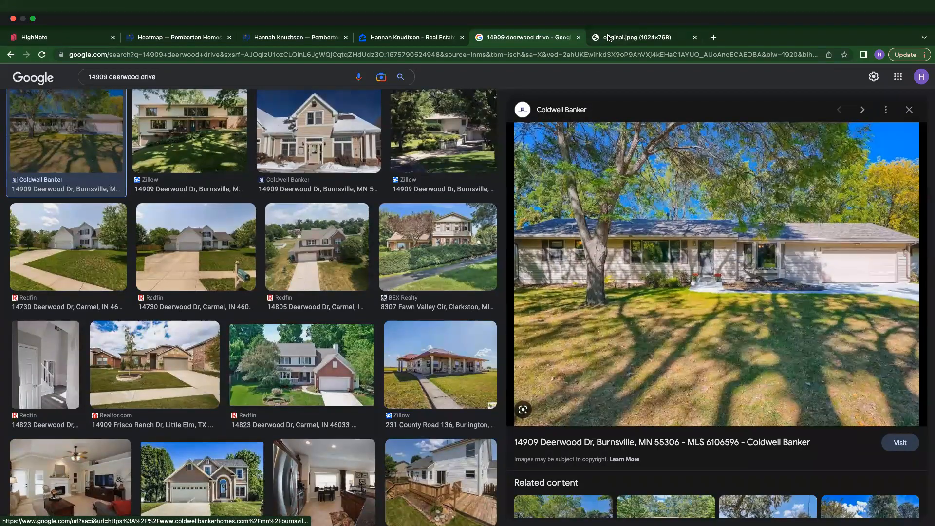
pyautogui.click(634, 37)
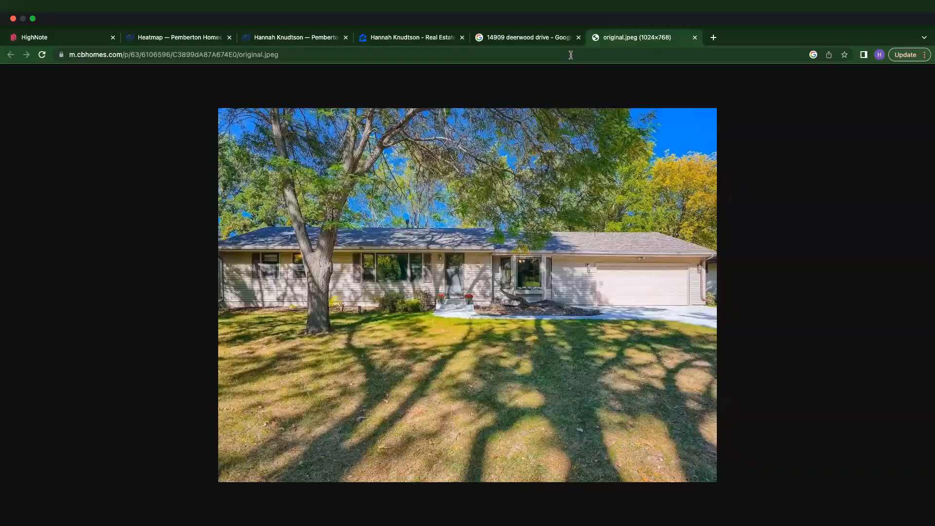
# - Copy the photo's address and paste it as the custom background image URL in the heatmap form
pyautogui.click(571, 54)
pyautogui.press('super+c')
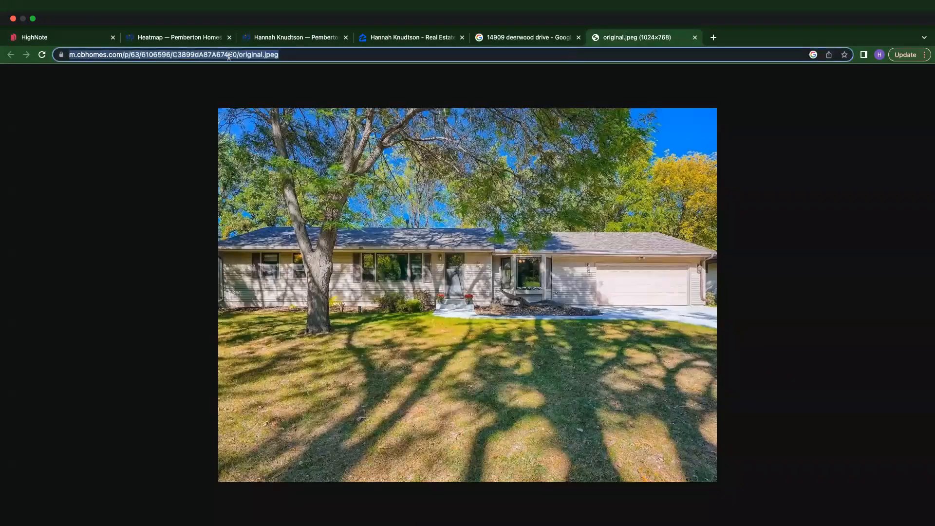
pyautogui.click(334, 41)
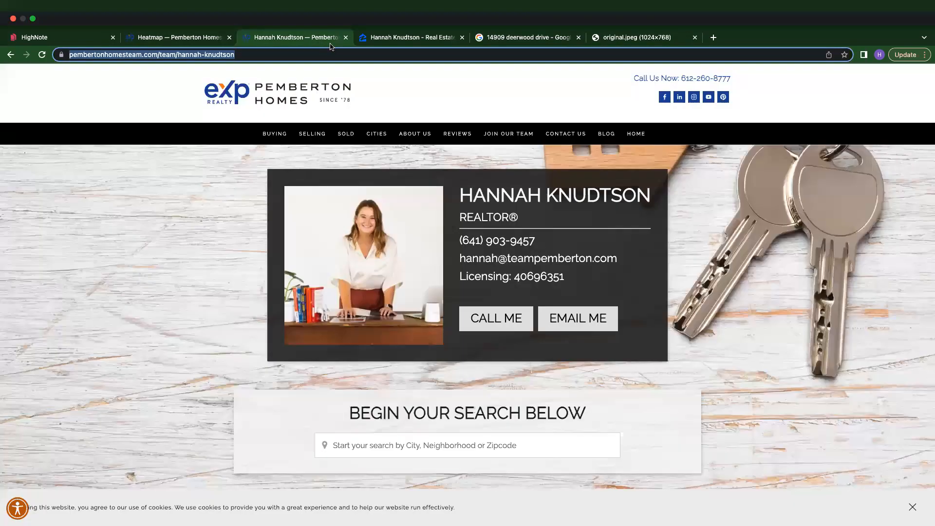
pyautogui.click(190, 41)
pyautogui.press('super+v')
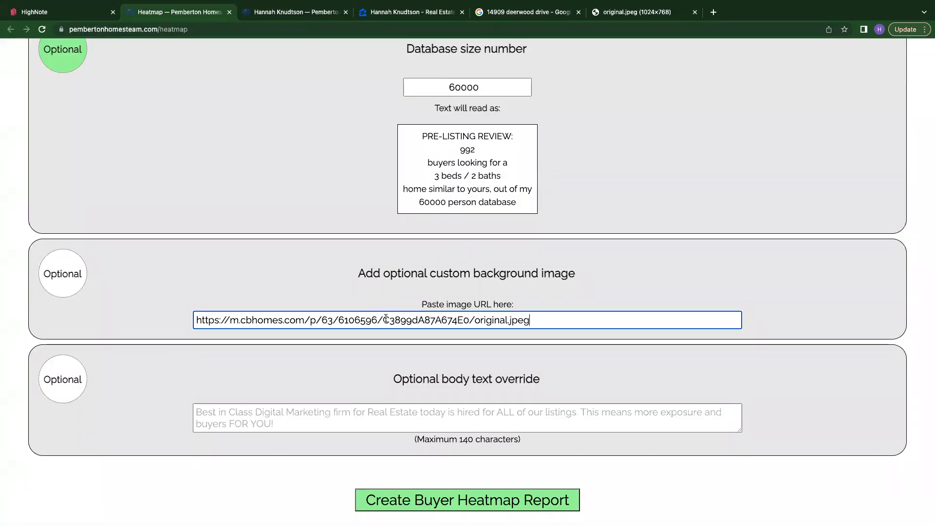
# - Create the buyer heatmap report
pyautogui.scroll(-3, 639, 416)
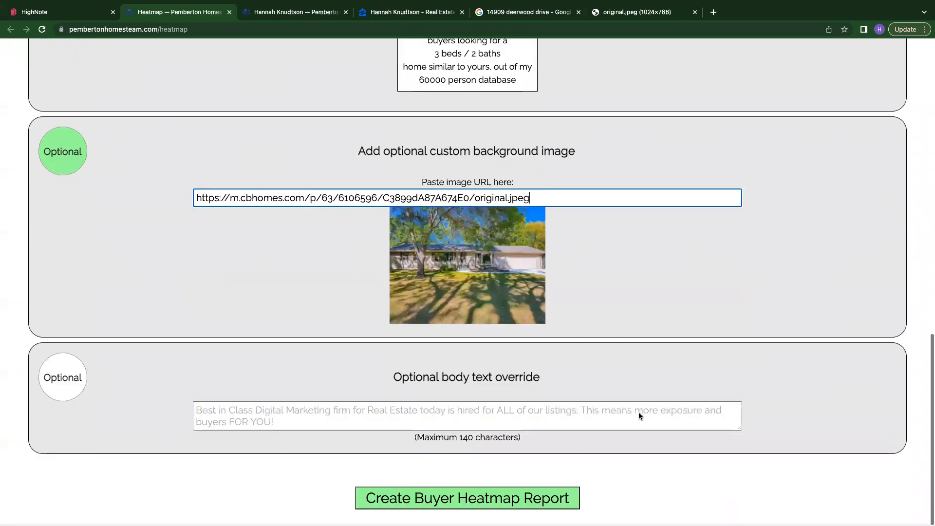
pyautogui.click(414, 502)
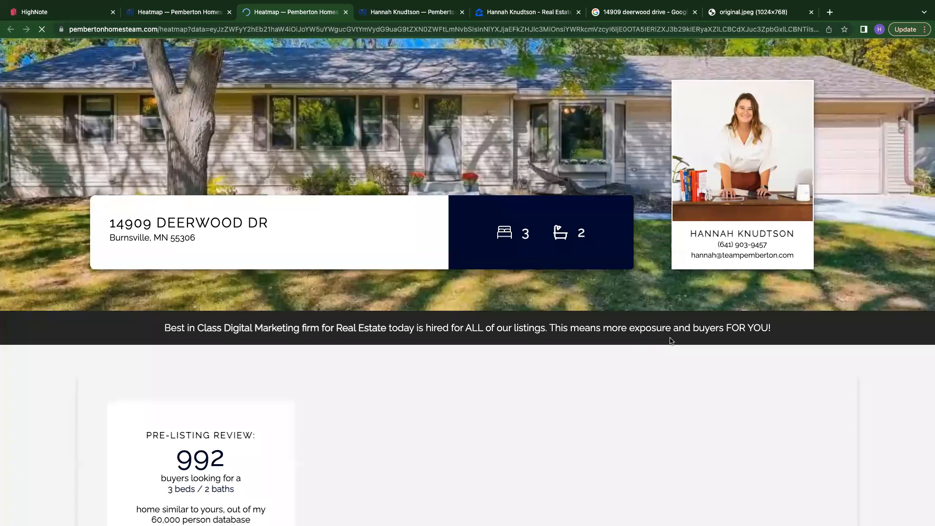
# - Examine the report's pre-listing review, heatmap and list of matching buyers
pyautogui.scroll(-5, 670, 340)
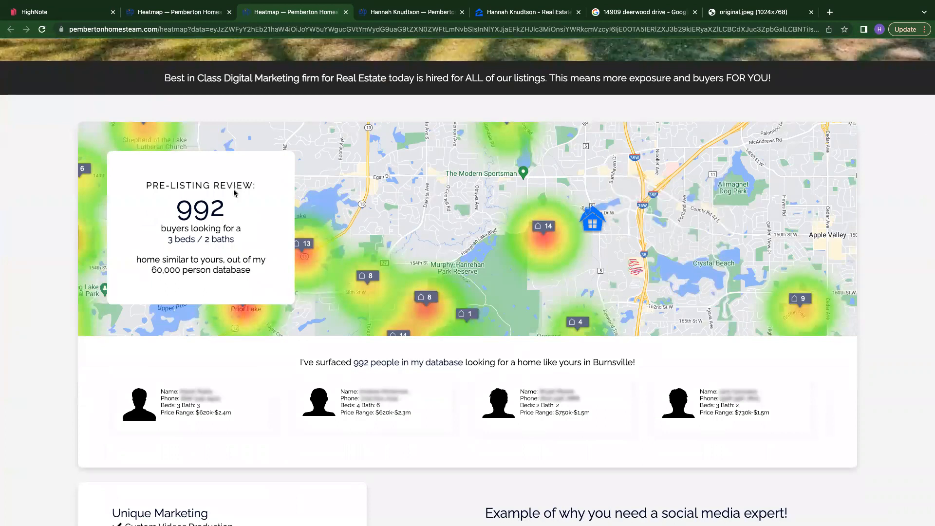
pyautogui.moveTo(145, 185); pyautogui.dragTo(271, 290)
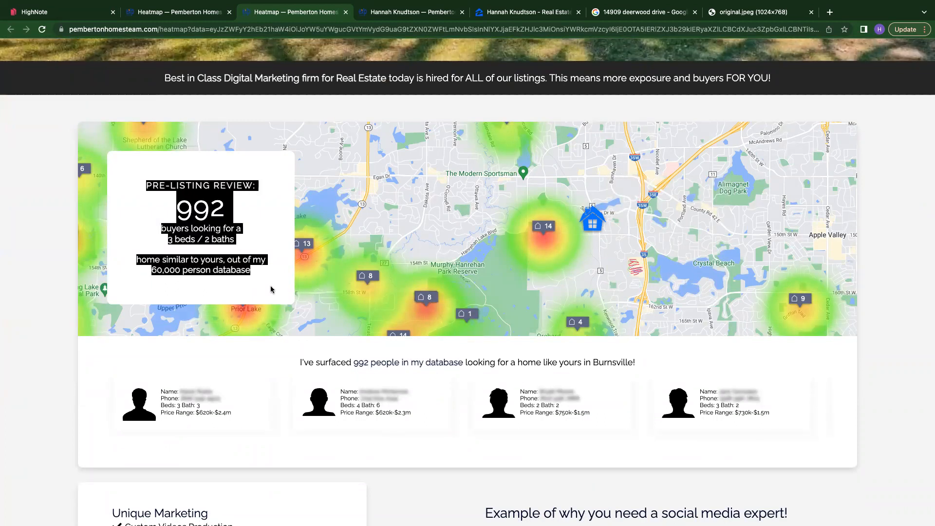
pyautogui.click(271, 289)
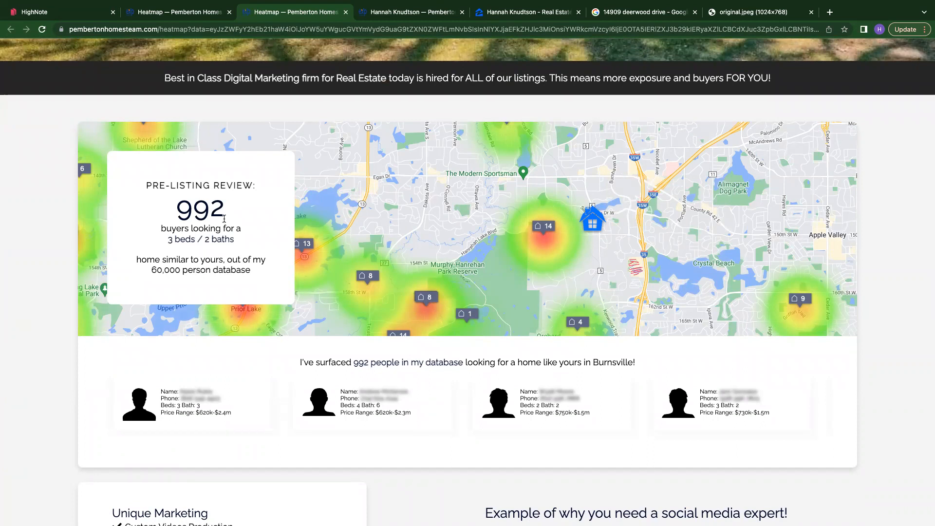
pyautogui.scroll(-2, 224, 219)
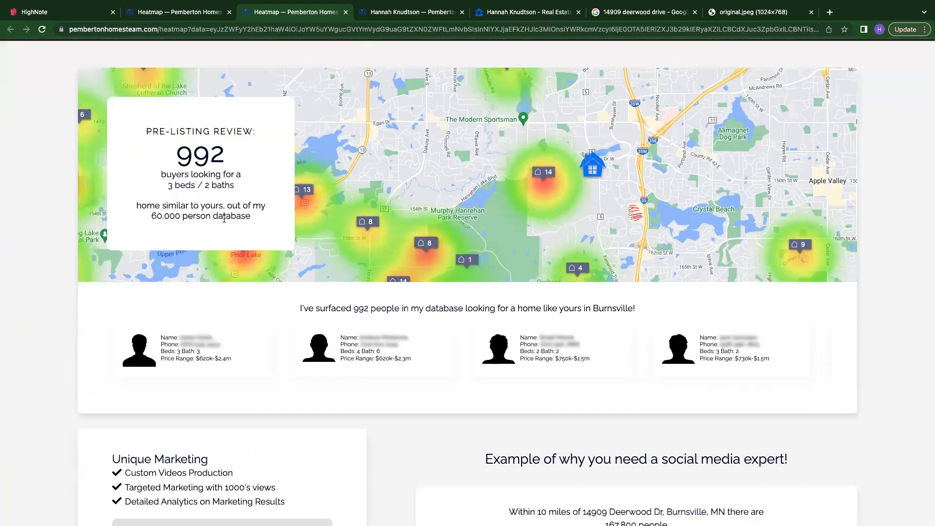
pyautogui.scroll(-5, 224, 218)
pyautogui.hscroll(5, 437, 227)
pyautogui.hscroll(7, 437, 227)
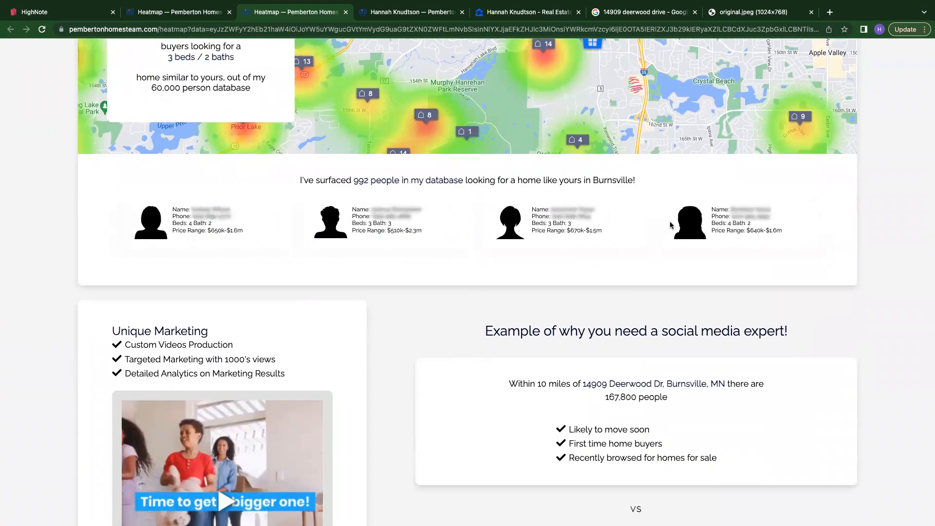
pyautogui.hscroll(-8, 671, 224)
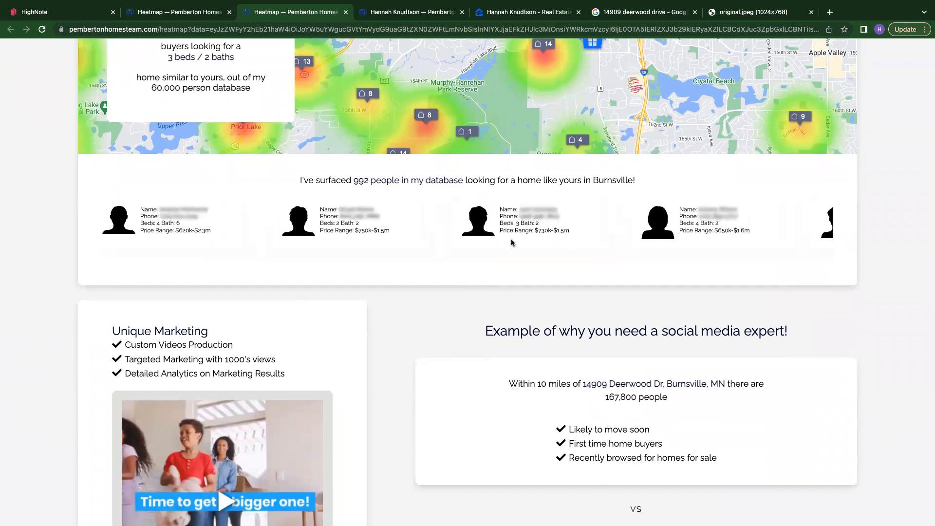
pyautogui.hscroll(8, 298, 228)
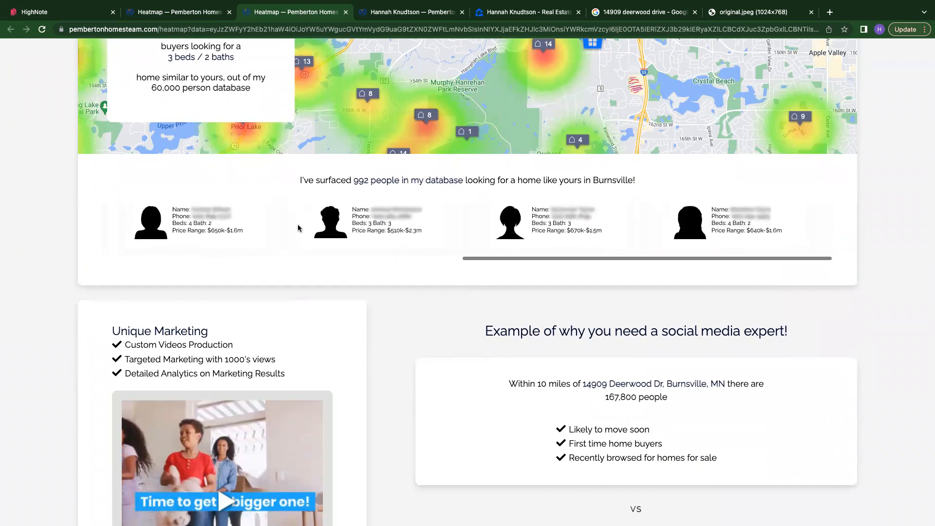
pyautogui.hscroll(-8, 298, 228)
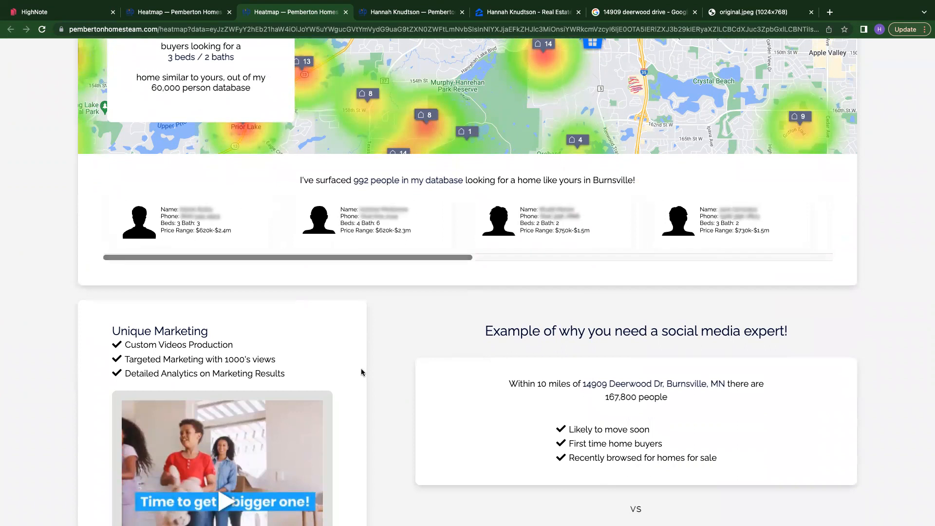
# - Scroll through the report's marketing and listing-agent sections and return to its top
pyautogui.scroll(-4, 361, 368)
pyautogui.scroll(-1, 361, 370)
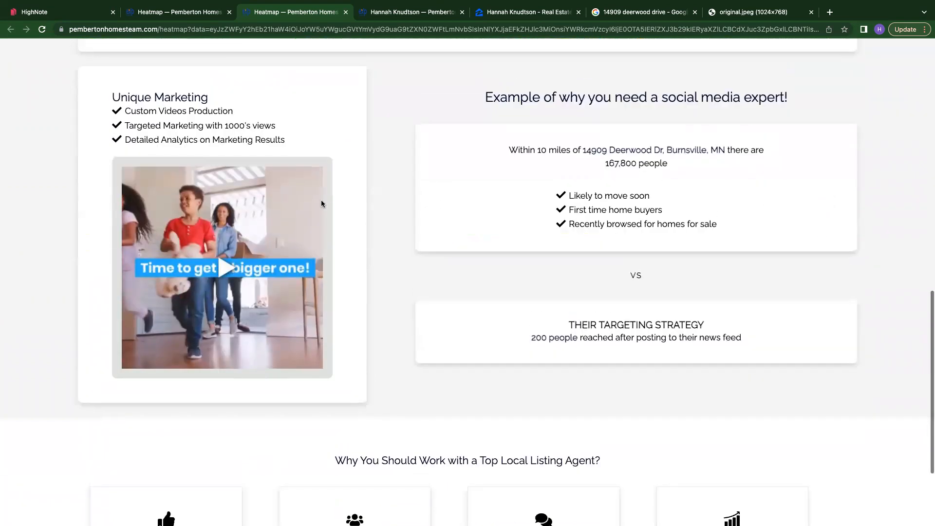
pyautogui.scroll(-1, 577, 303)
pyautogui.scroll(1, 577, 303)
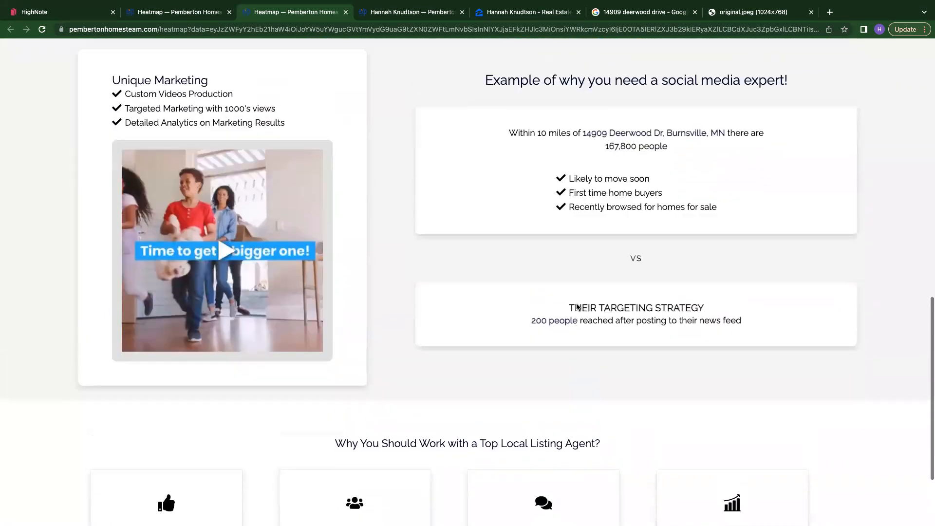
pyautogui.scroll(-2, 577, 307)
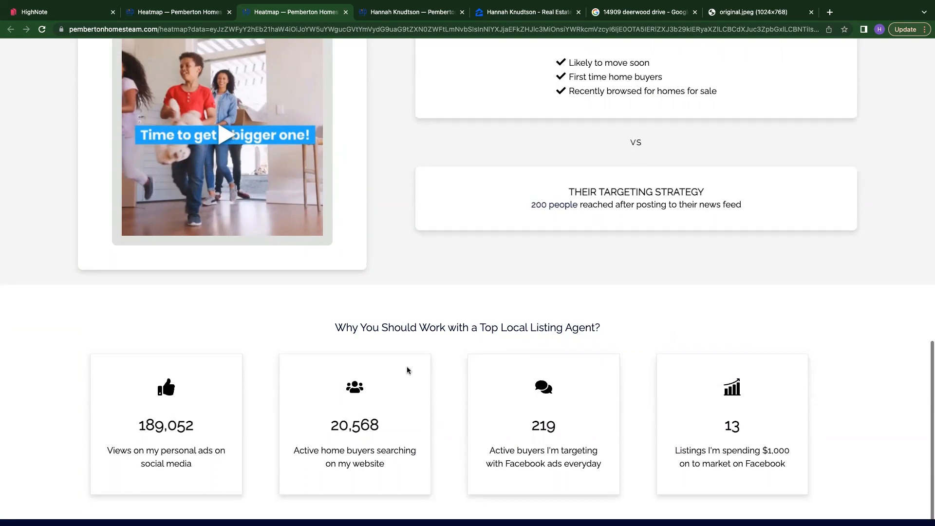
pyautogui.scroll(8, 407, 370)
pyautogui.scroll(8, 408, 370)
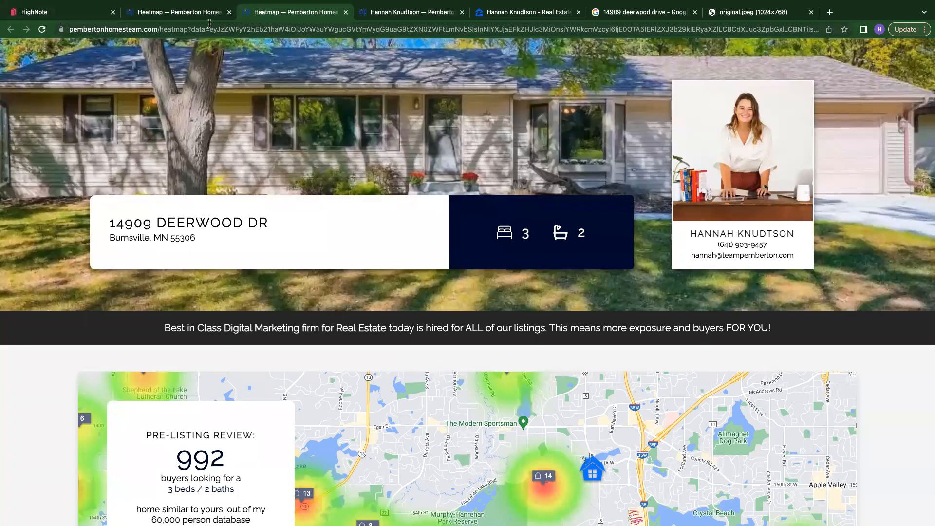
# - Back in the presentation, set the PHT's exclusive database card's link to the copied heatmap report URL and replace its cover image
pyautogui.click(77, 15)
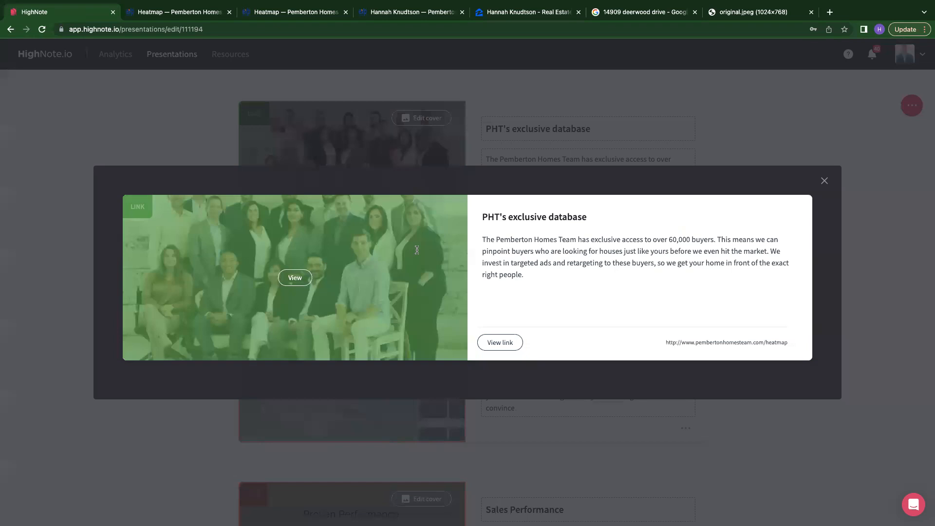
pyautogui.click(824, 181)
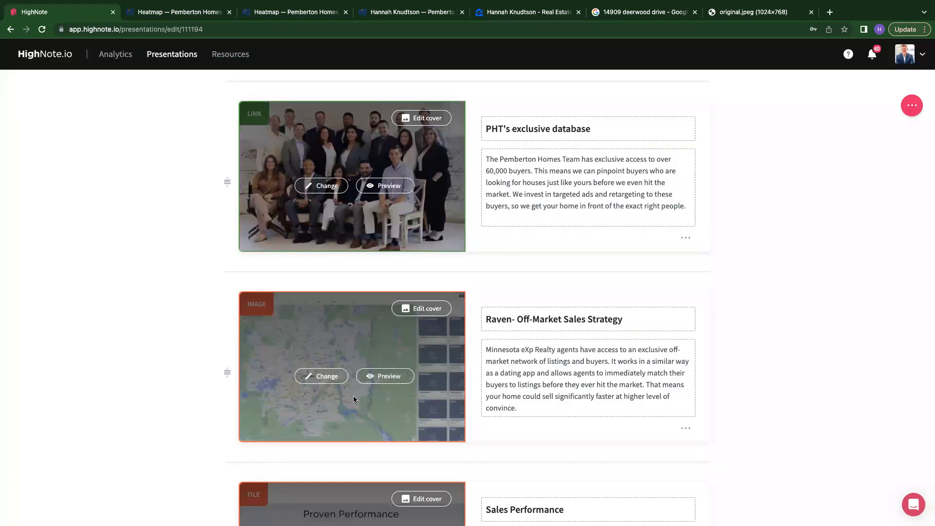
pyautogui.click(314, 188)
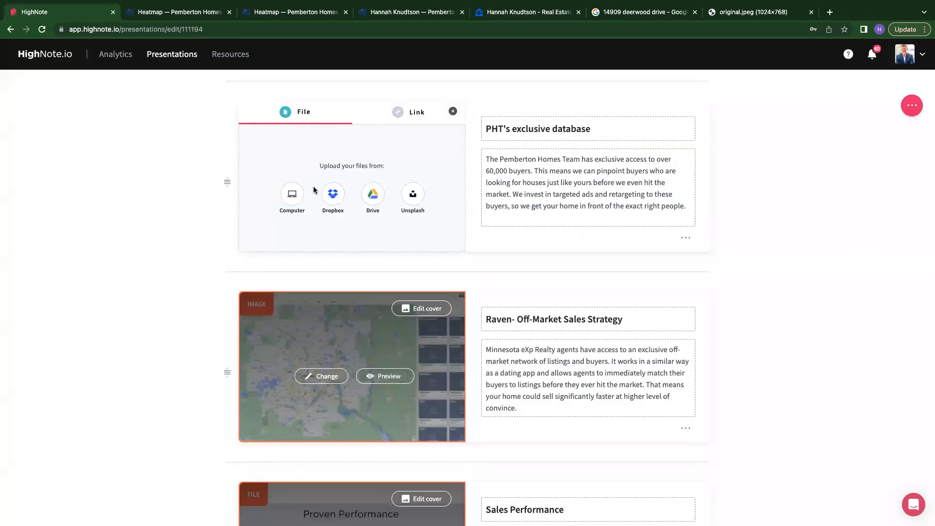
pyautogui.click(396, 115)
pyautogui.doubleClick(363, 180)
pyautogui.tripleClick(363, 179)
pyautogui.hotkey('ctrl', 'v')
pyautogui.click(352, 206)
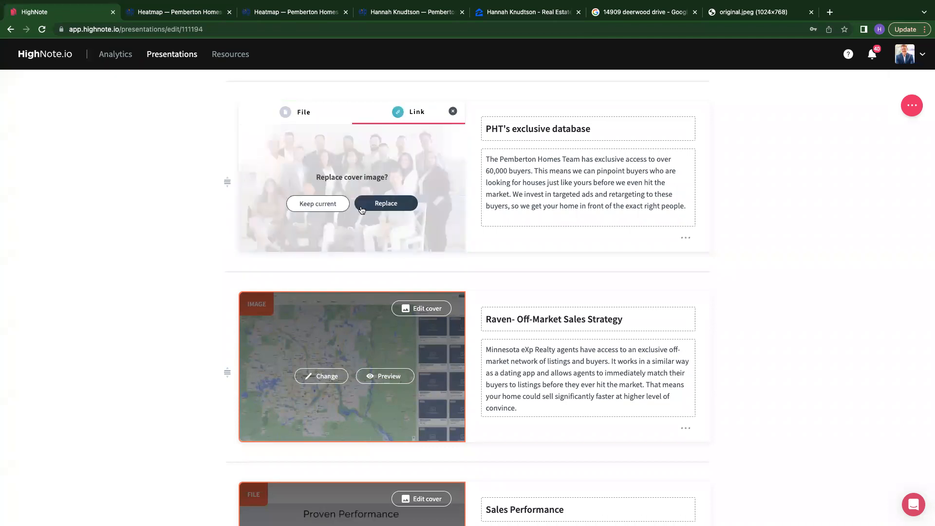
pyautogui.click(379, 205)
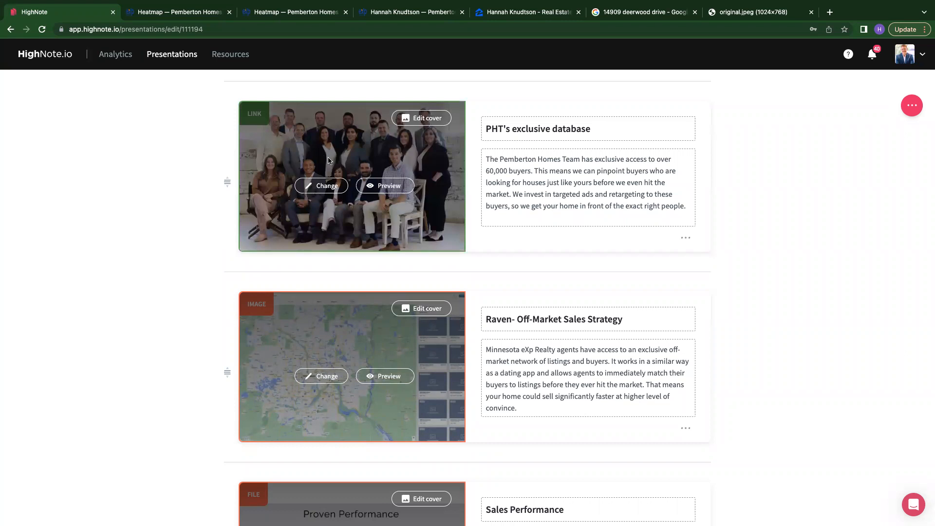
pyautogui.click(320, 189)
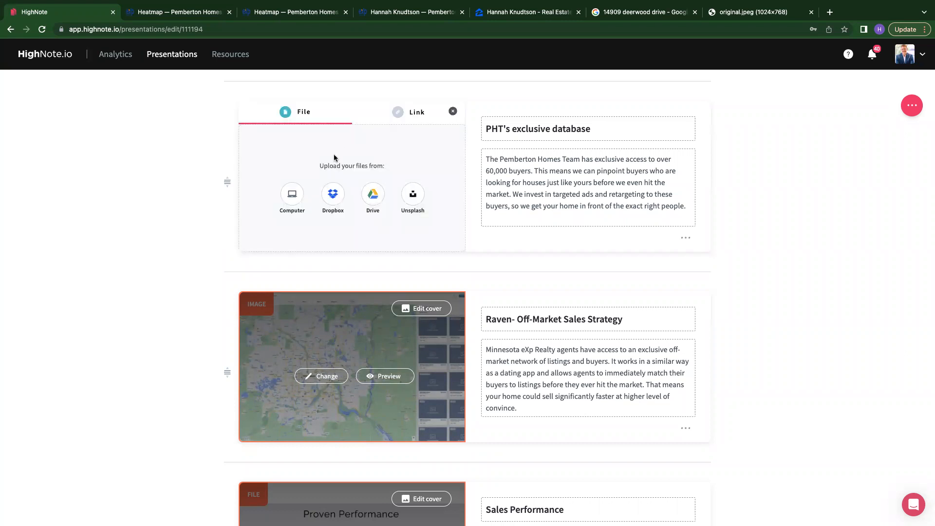
pyautogui.click(452, 113)
pyautogui.click(422, 118)
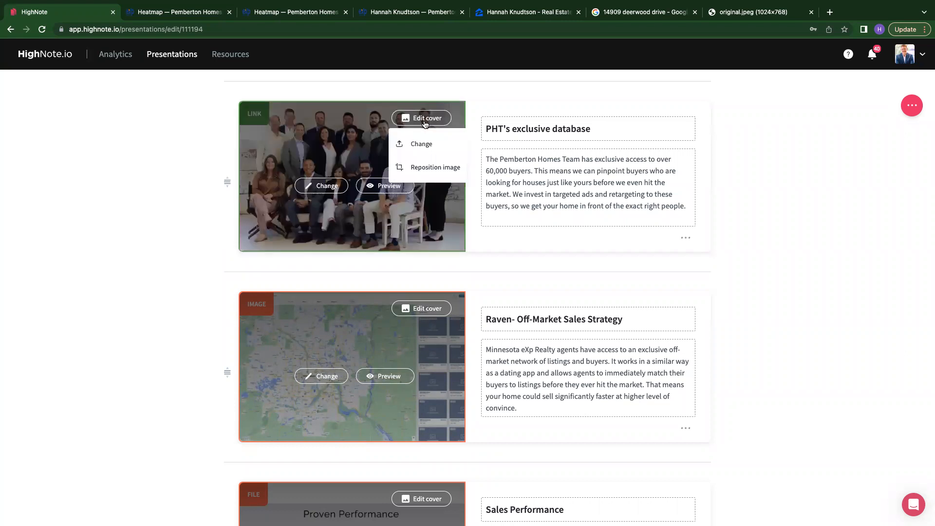
pyautogui.click(422, 144)
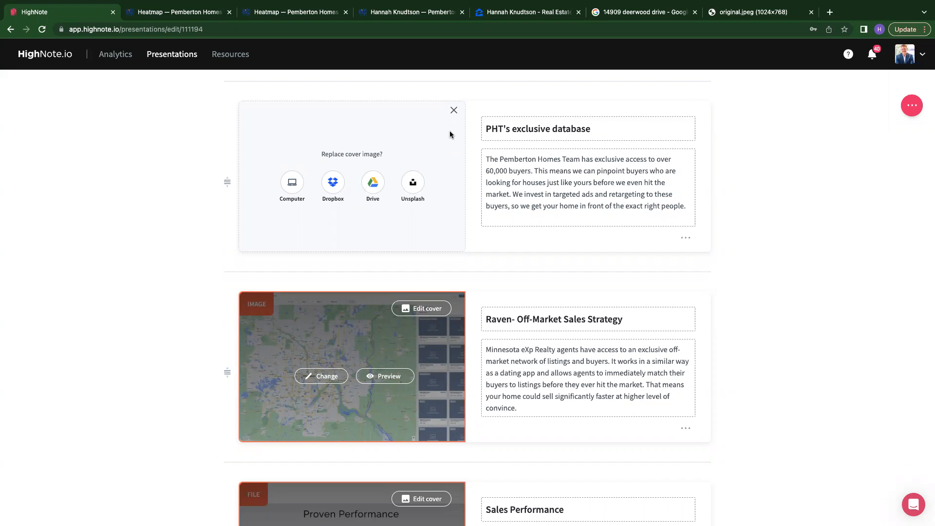
pyautogui.click(454, 111)
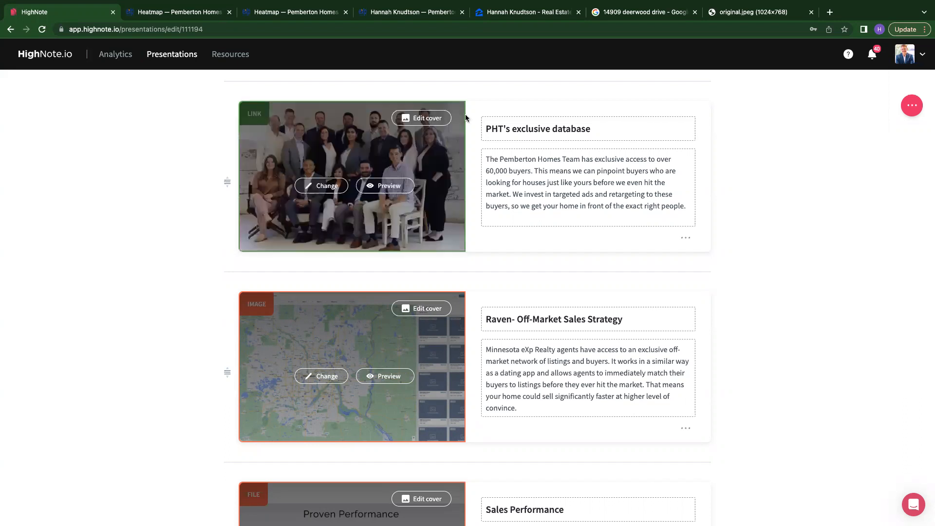
# - Review the text of the Raven, Sales Performance, Operations Team and Marketing Your Property cards
pyautogui.scroll(-2, 635, 203)
pyautogui.scroll(-2, 633, 234)
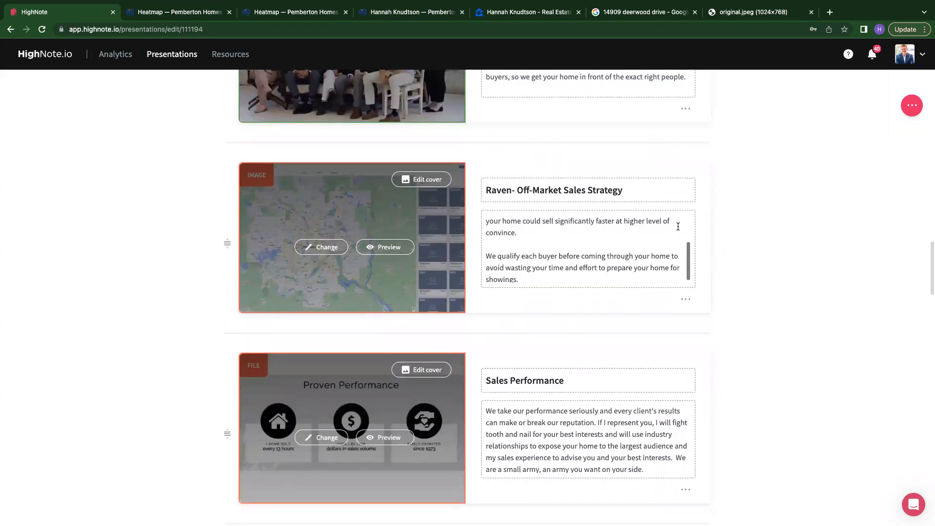
pyautogui.scroll(-2, 776, 244)
pyautogui.scroll(1, 776, 249)
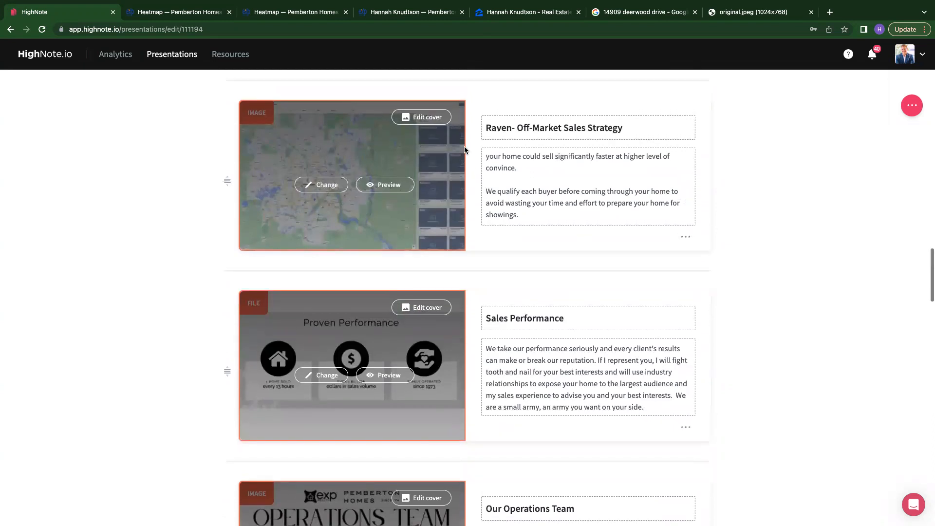
pyautogui.scroll(3, 545, 178)
pyautogui.scroll(-3, 544, 178)
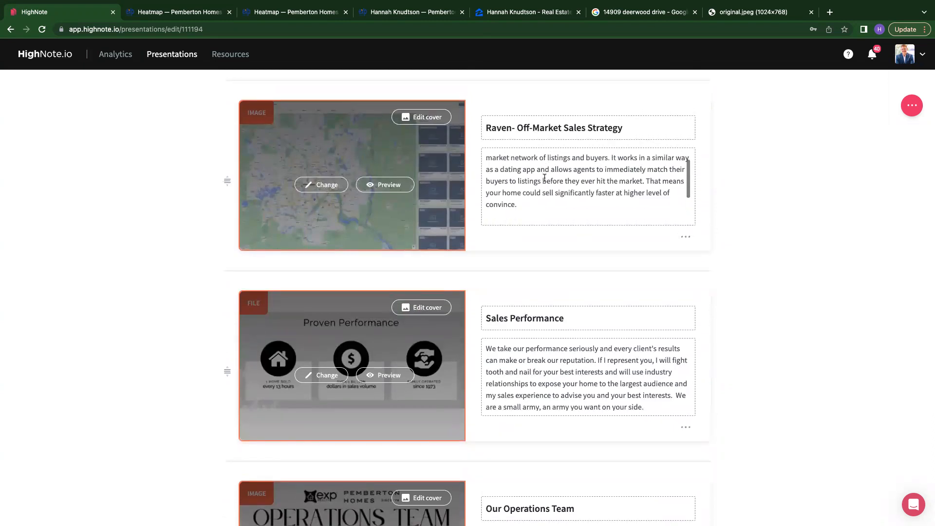
pyautogui.scroll(3, 545, 178)
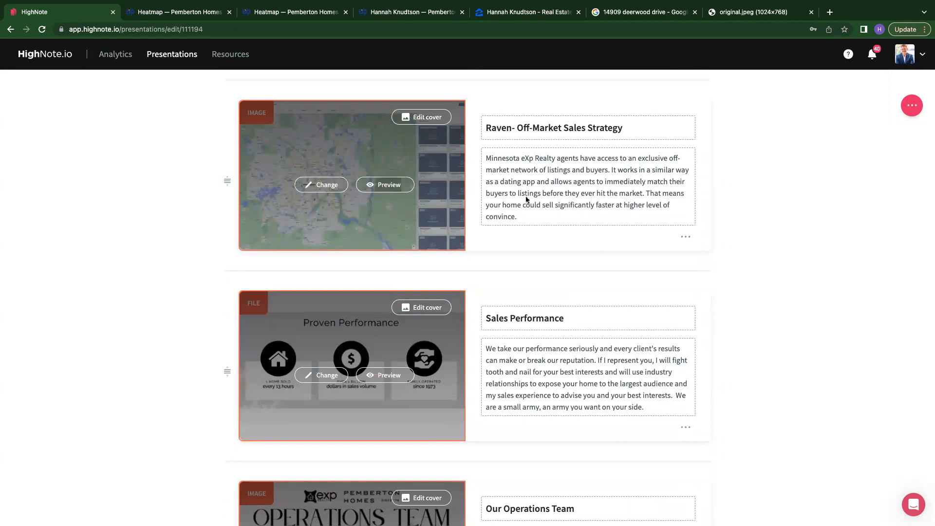
pyautogui.moveTo(749, 267)
pyautogui.scroll(-2, 749, 267)
pyautogui.scroll(-2, 749, 267)
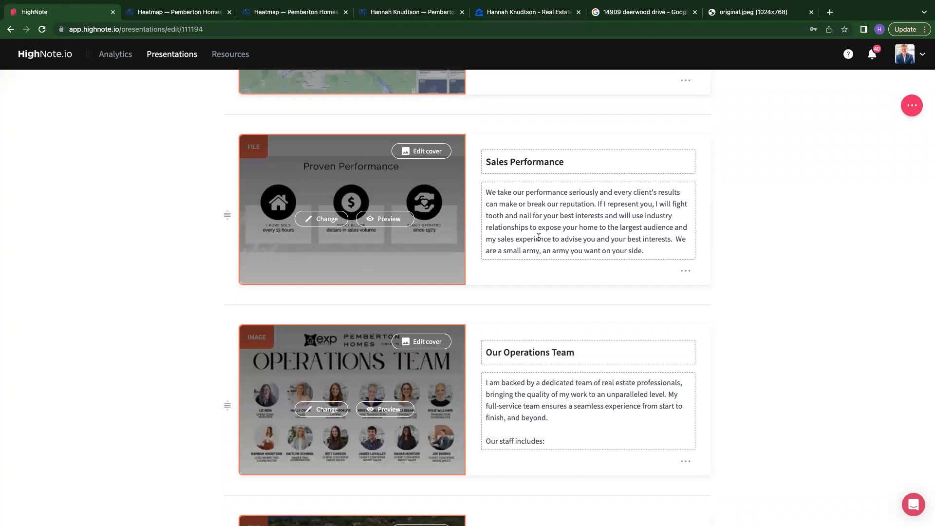
pyautogui.scroll(-1, 633, 203)
pyautogui.scroll(1, 633, 203)
pyautogui.scroll(-2, 781, 291)
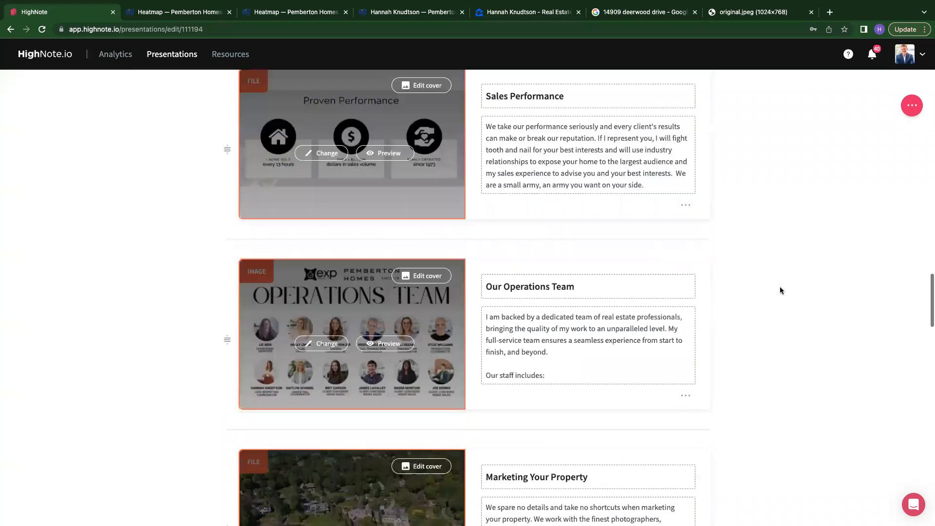
pyautogui.scroll(-3, 781, 291)
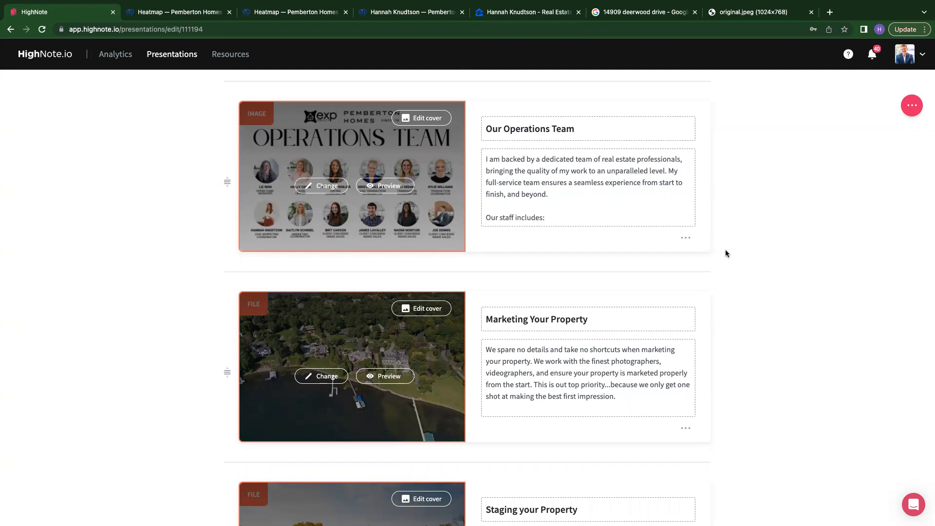
pyautogui.scroll(-5, 726, 253)
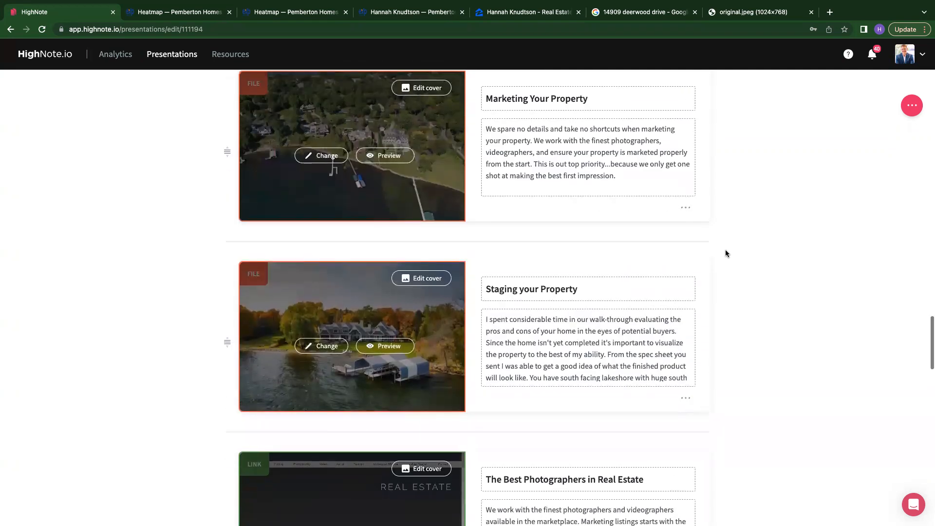
pyautogui.scroll(-3, 539, 371)
pyautogui.scroll(5, 538, 370)
pyautogui.scroll(1, 714, 327)
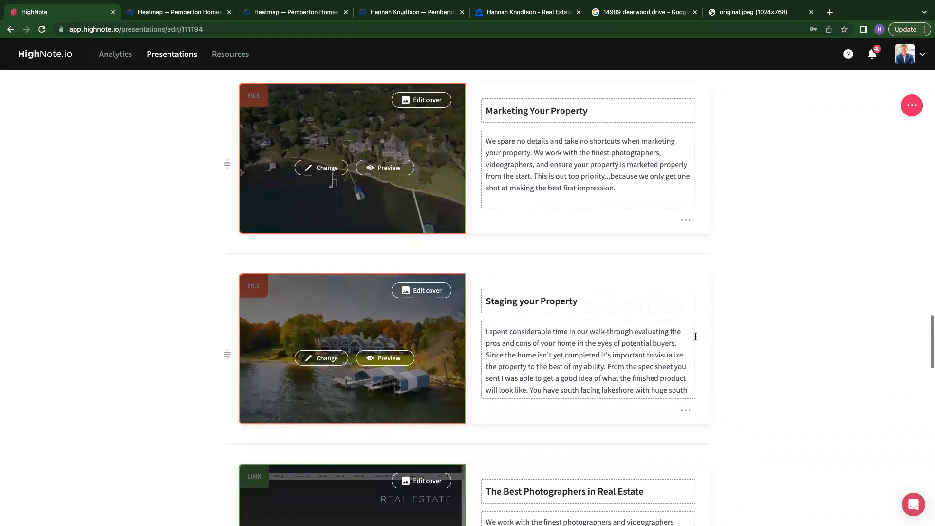
pyautogui.scroll(2, 638, 338)
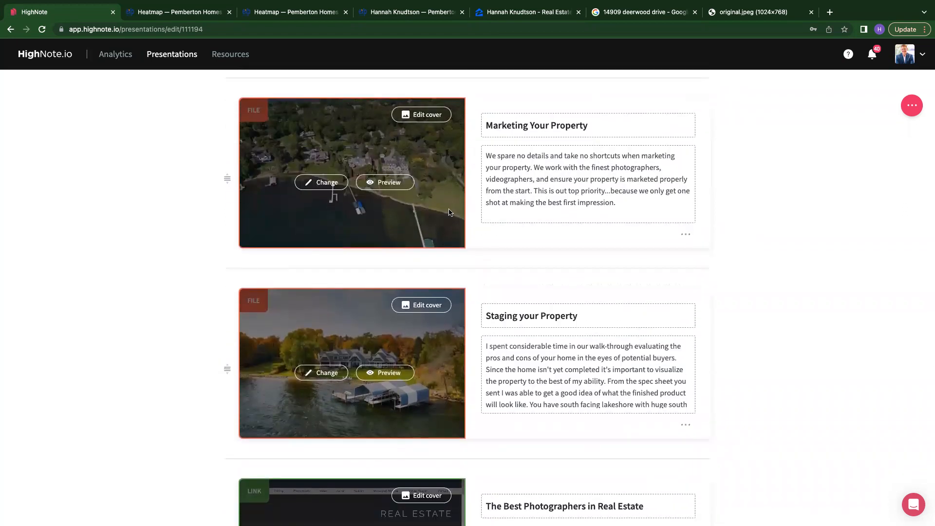
pyautogui.scroll(-3, 519, 198)
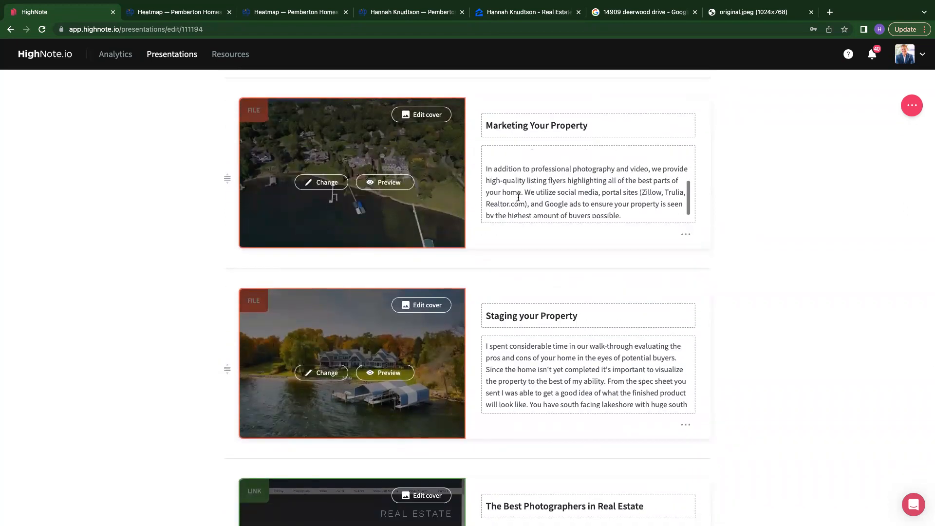
pyautogui.scroll(4, 518, 197)
pyautogui.scroll(-2, 617, 191)
pyautogui.scroll(3, 617, 191)
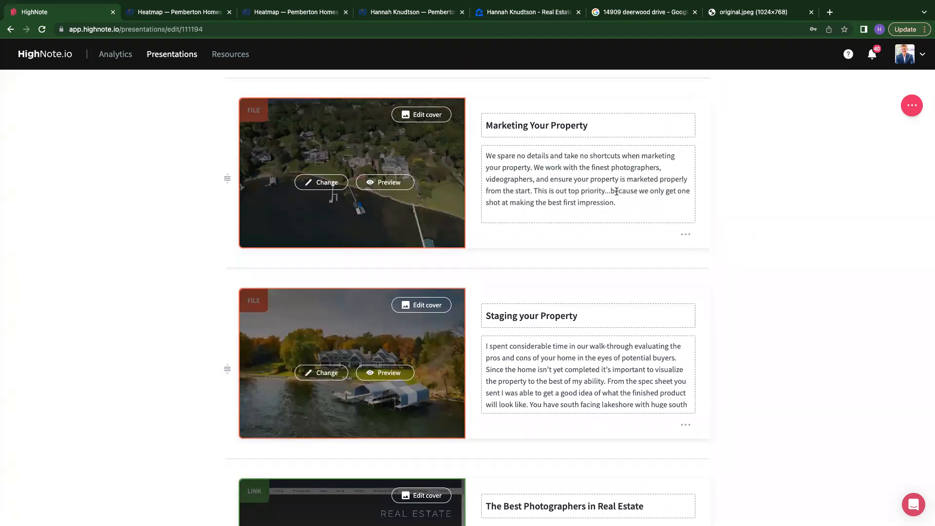
# - Review the text of the Staging, Photographers, Videography and Importance of Disclosure cards further down the presentation
pyautogui.scroll(-2, 617, 192)
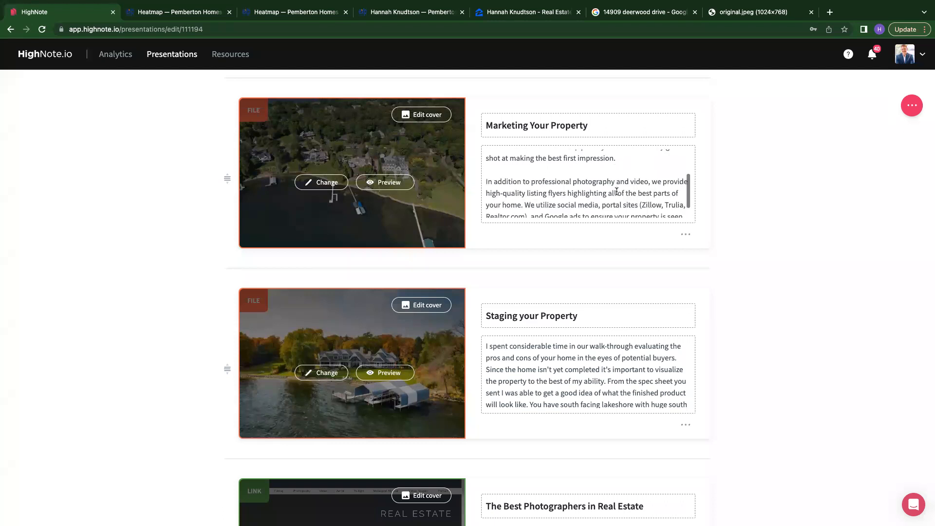
pyautogui.scroll(-3, 770, 314)
pyautogui.scroll(-5, 554, 263)
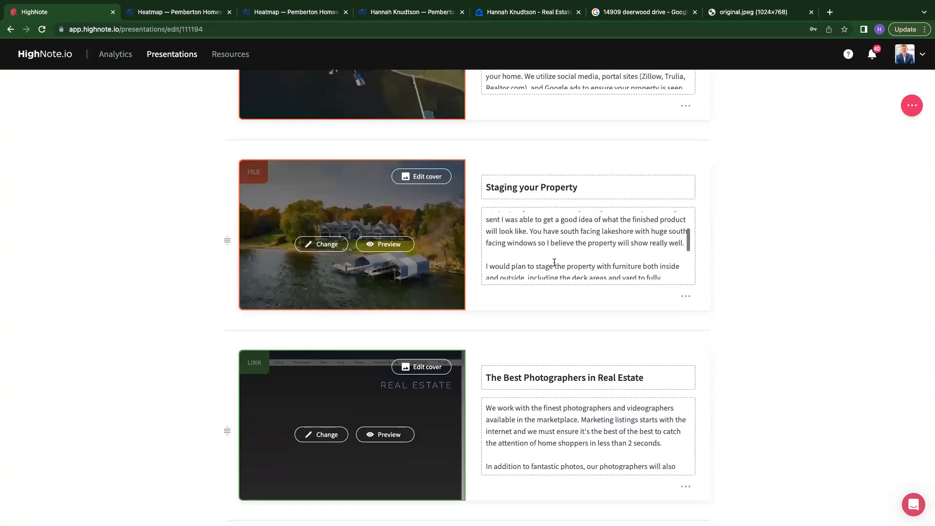
pyautogui.scroll(5, 555, 262)
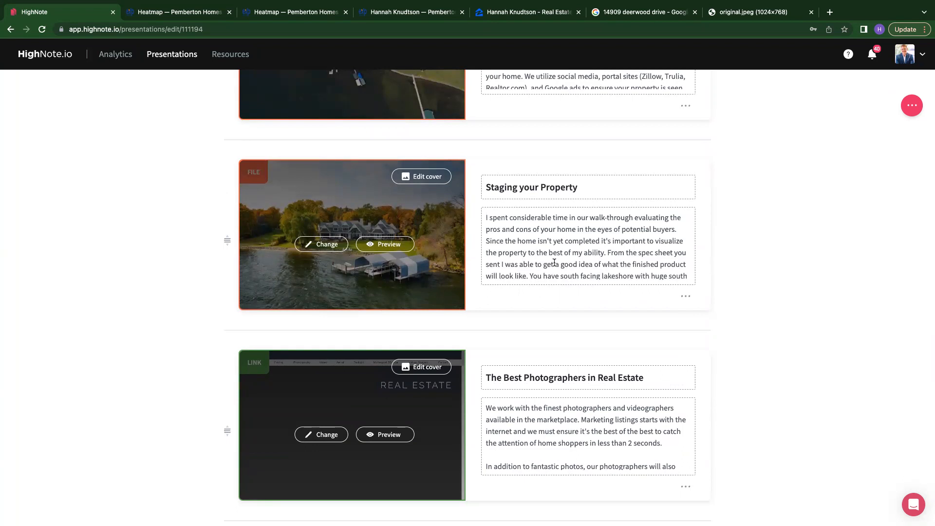
pyautogui.scroll(-5, 539, 245)
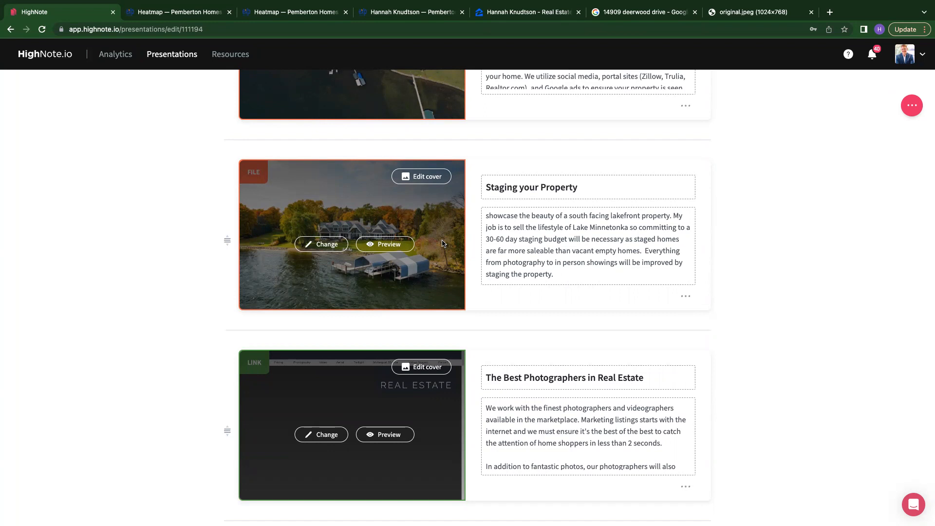
pyautogui.scroll(-3, 443, 244)
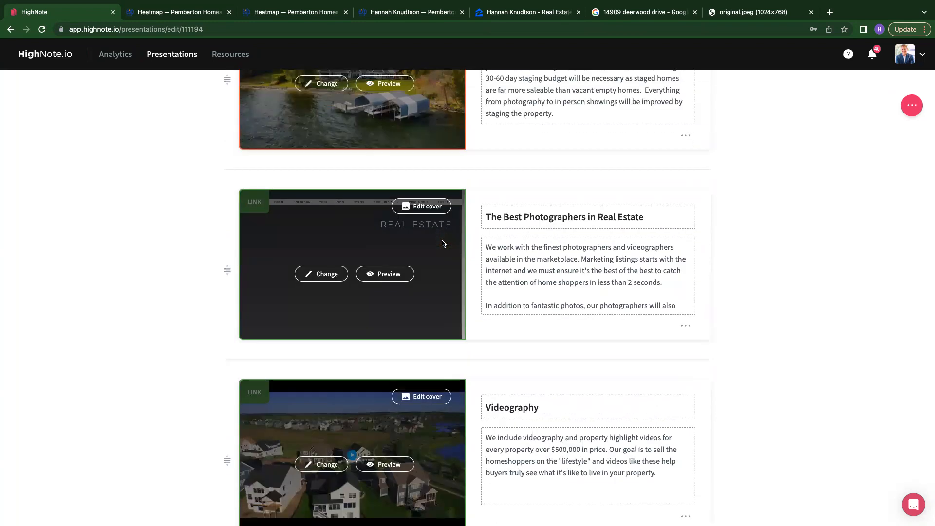
pyautogui.scroll(-1, 587, 262)
pyautogui.scroll(1, 588, 262)
pyautogui.scroll(-5, 802, 279)
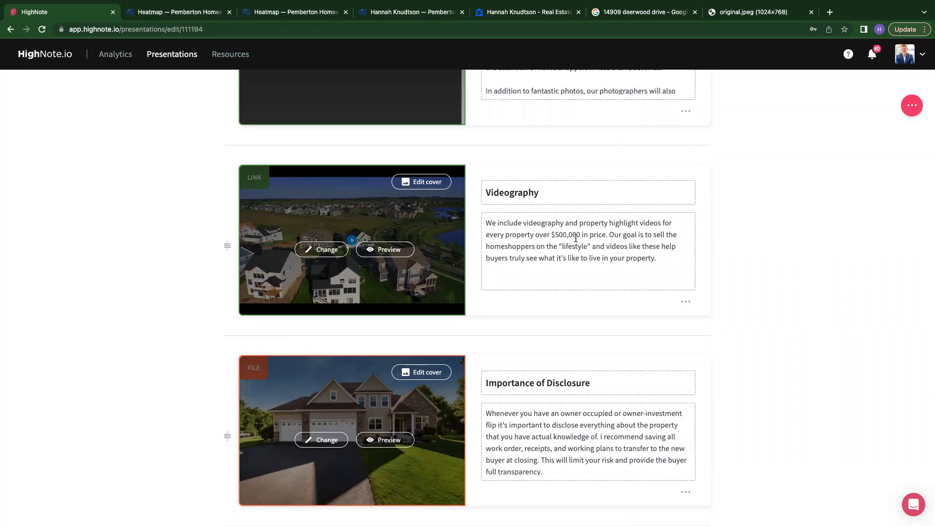
pyautogui.scroll(-1, 576, 239)
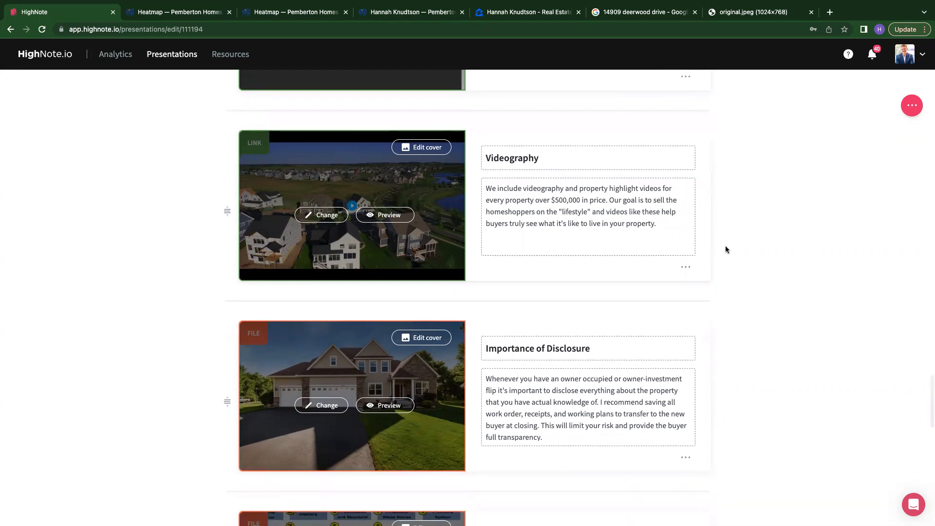
pyautogui.scroll(-3, 726, 250)
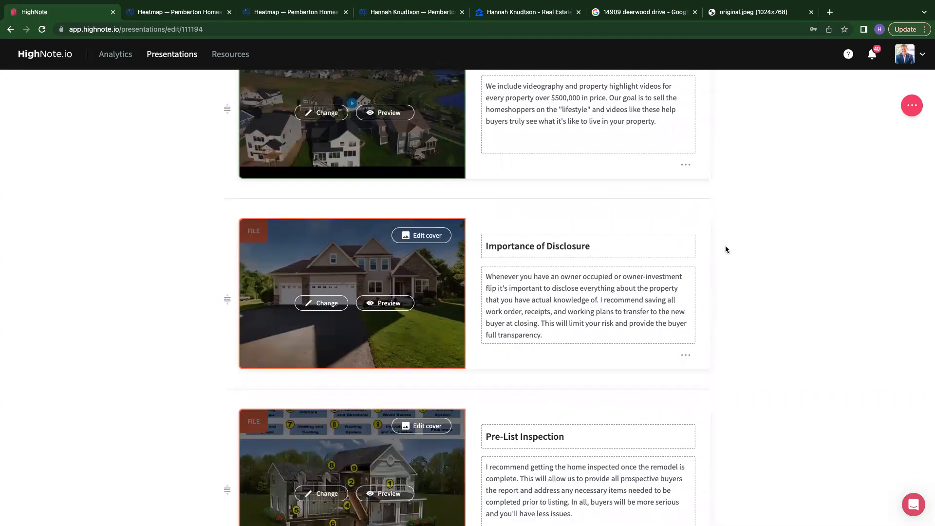
pyautogui.scroll(-3, 726, 250)
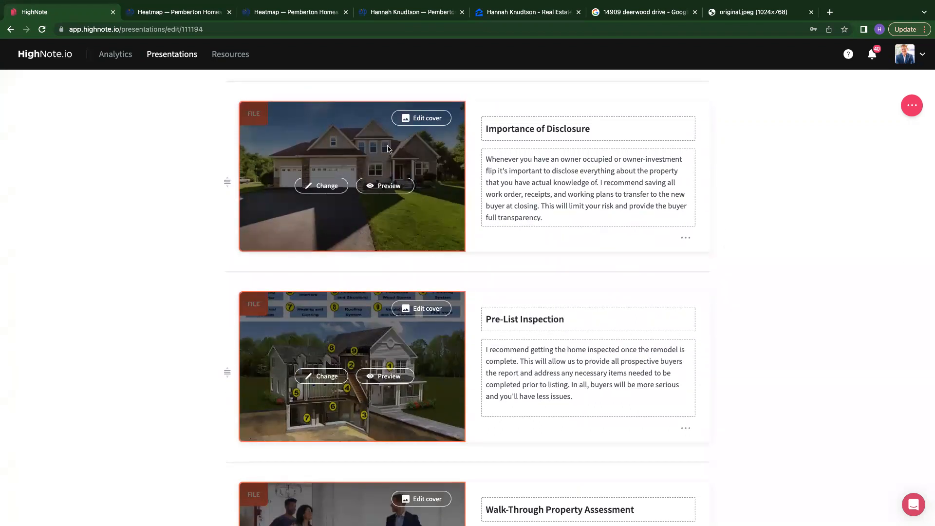
# - Preview the Importance of Disclosure card and open its attached file for viewing
pyautogui.click(379, 189)
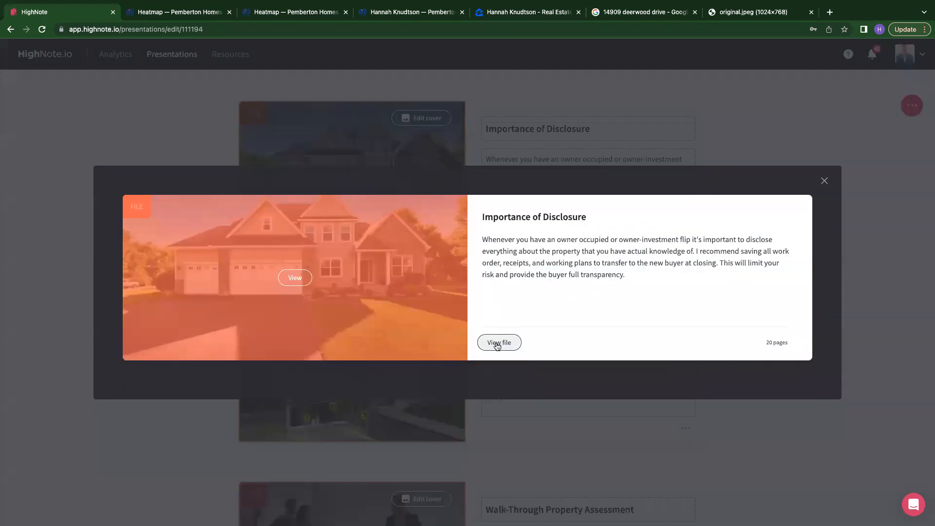
pyautogui.click(498, 345)
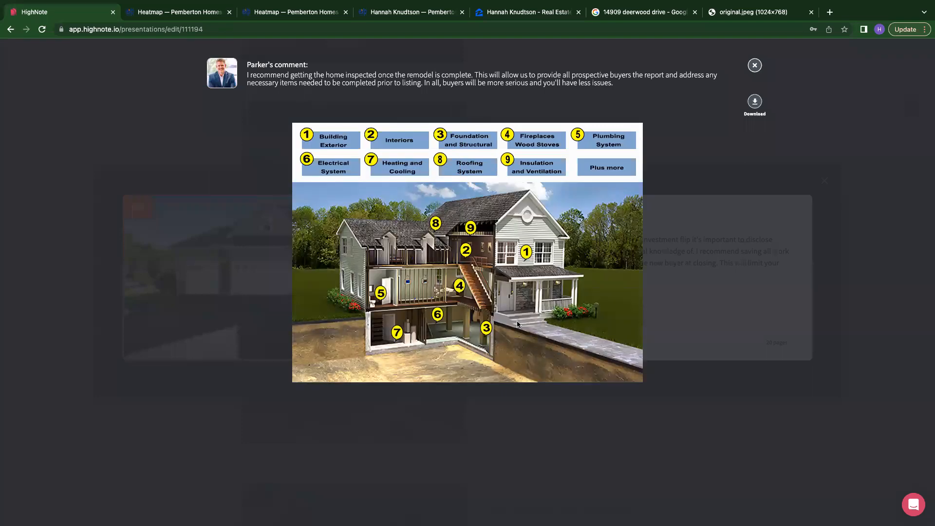
pyautogui.click(755, 66)
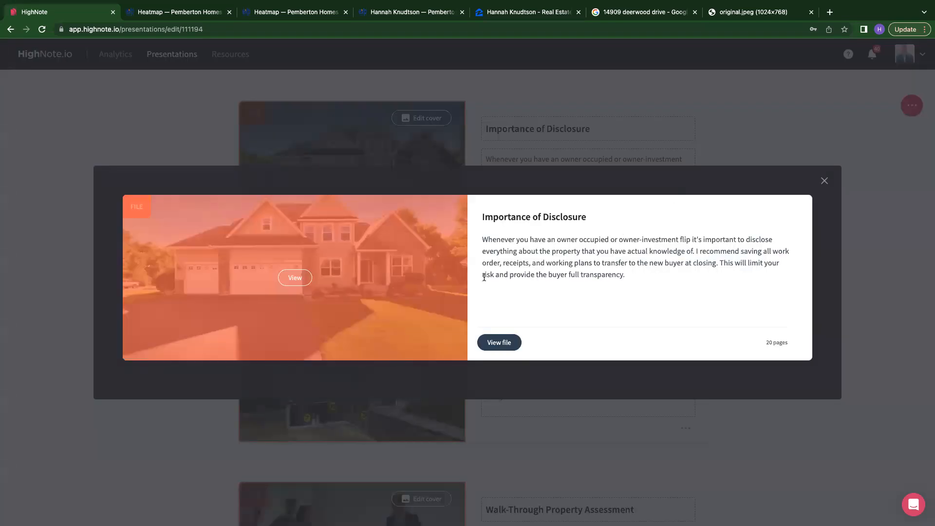
pyautogui.click(295, 276)
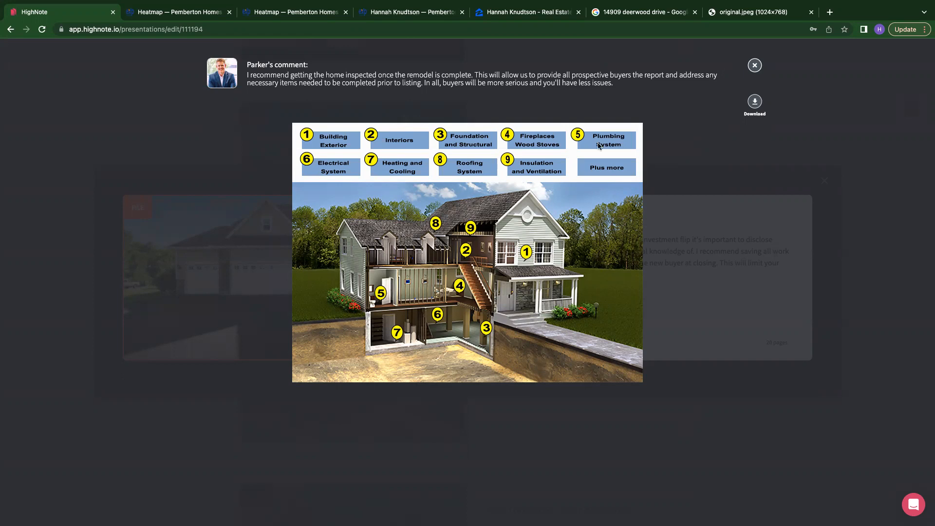
pyautogui.click(755, 65)
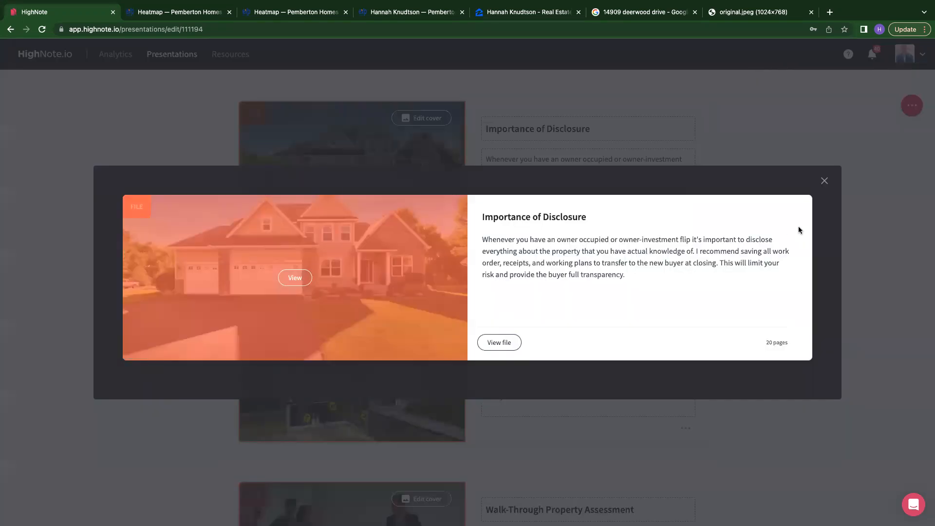
# - Preview the Importance of Disclosure card again and open its attached file, then close the viewer and preview
pyautogui.click(824, 181)
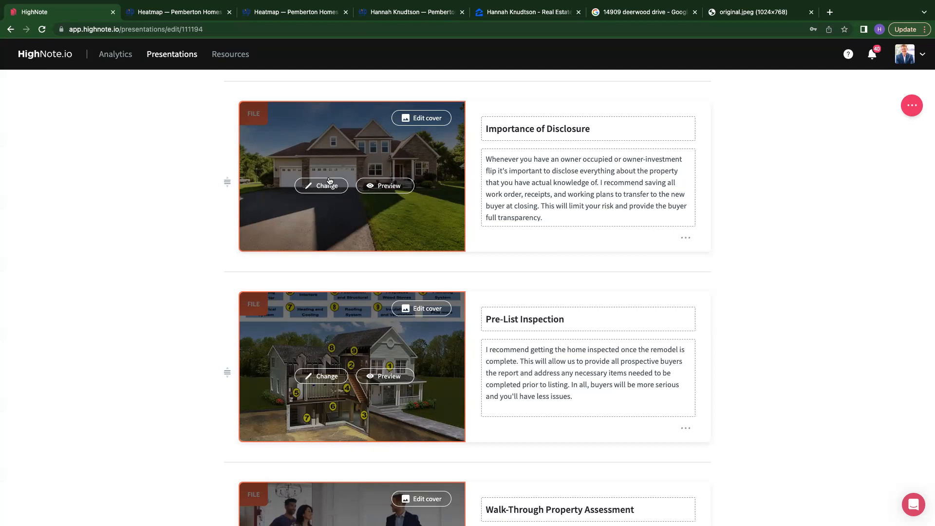
pyautogui.click(379, 184)
pyautogui.click(486, 344)
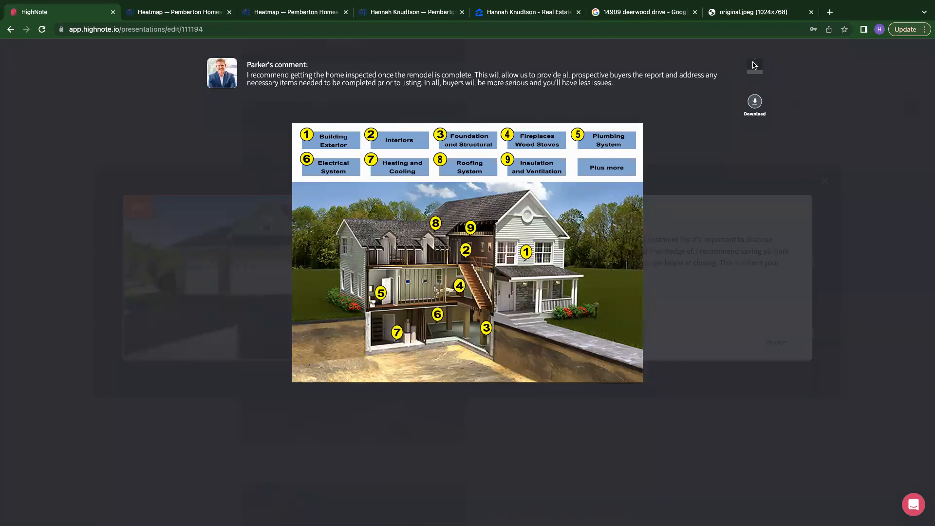
pyautogui.click(806, 136)
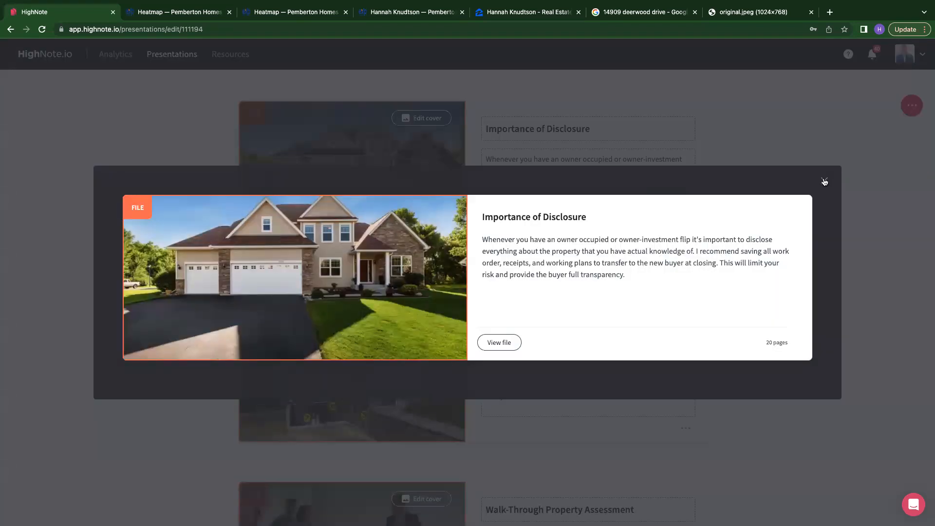
pyautogui.click(823, 181)
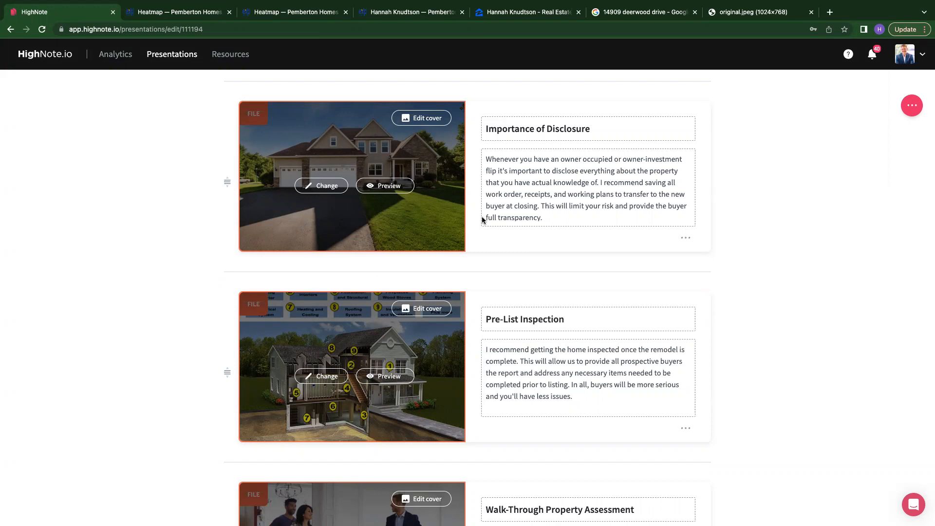
# - Review the Pre-List Inspection, Walk-Through Property Assessment and Final Recommendations cards further down the presentation
pyautogui.scroll(-3, 565, 364)
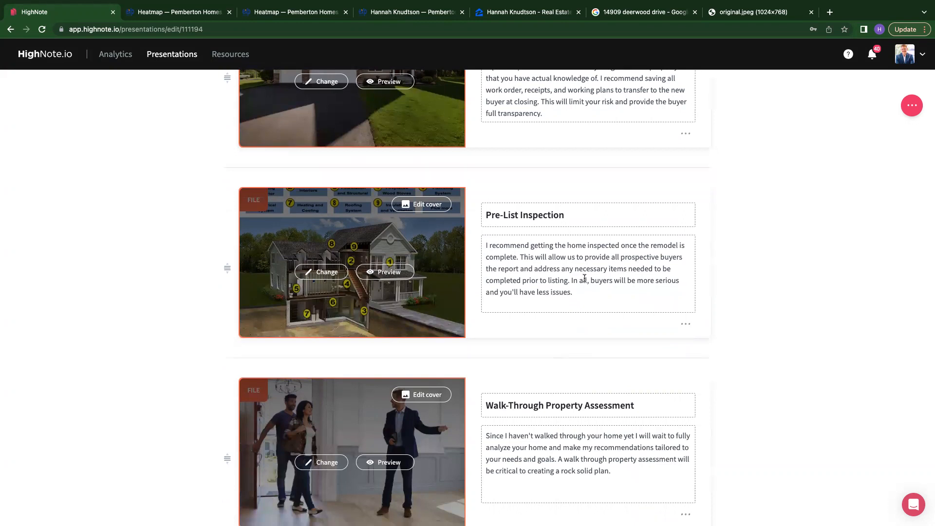
pyautogui.scroll(-2, 585, 278)
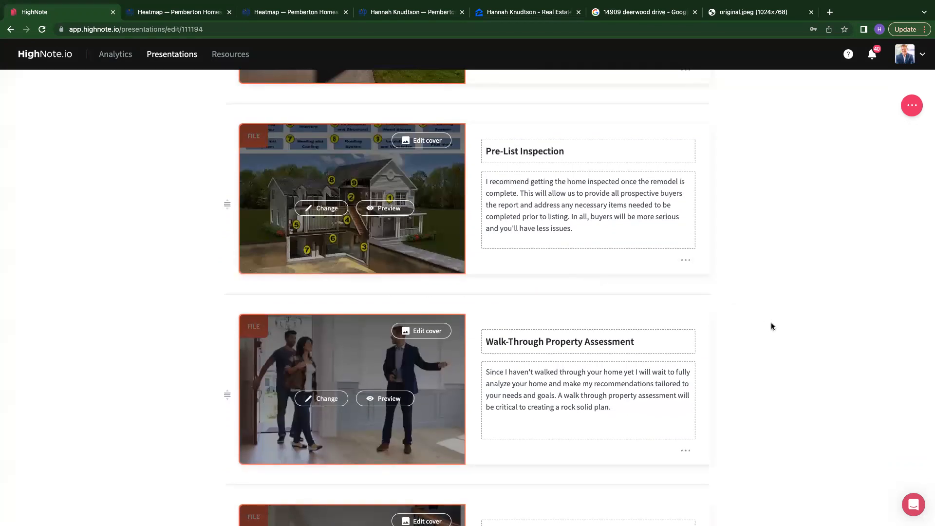
pyautogui.scroll(-2, 772, 324)
pyautogui.scroll(-1, 771, 324)
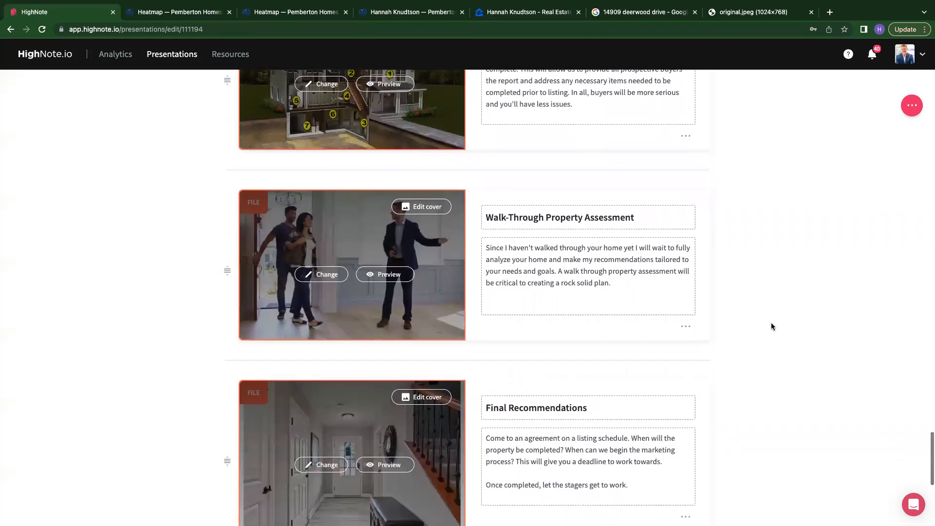
pyautogui.scroll(-3, 772, 325)
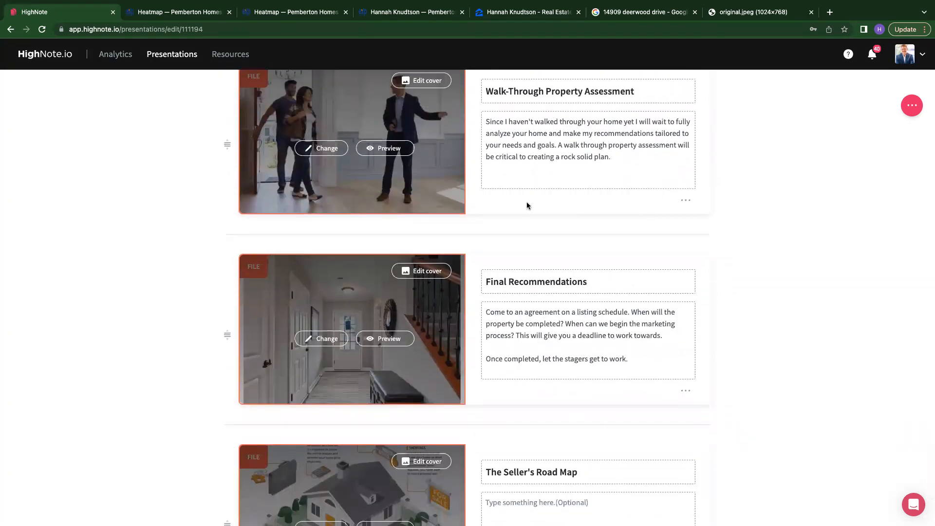
pyautogui.scroll(1, 591, 269)
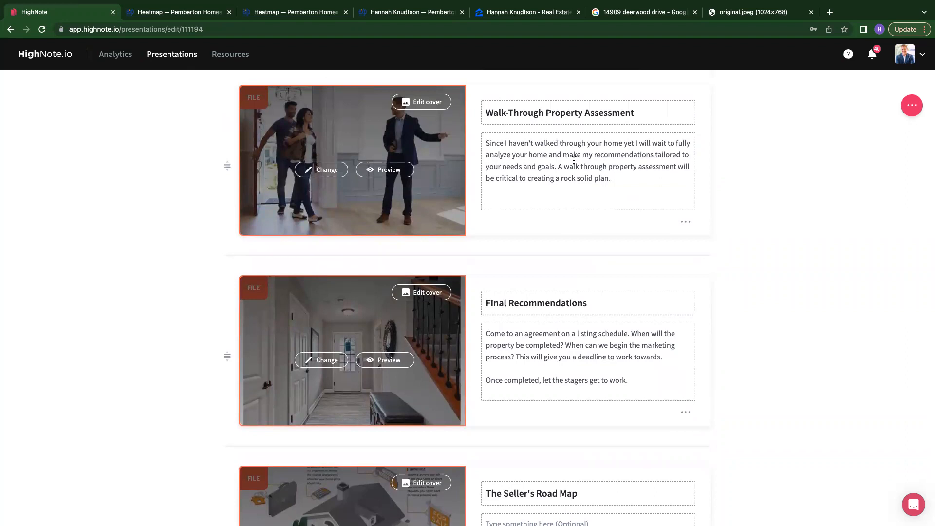
pyautogui.scroll(-5, 574, 161)
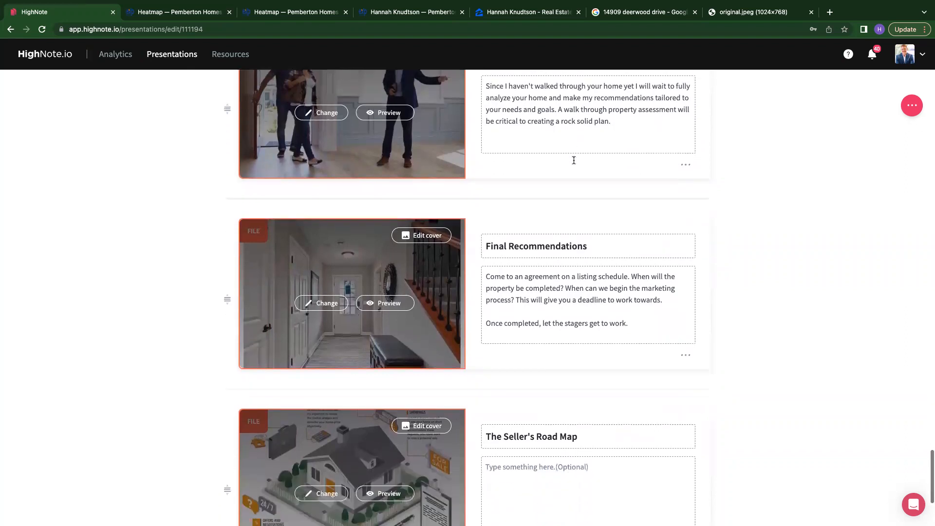
pyautogui.scroll(-2, 531, 227)
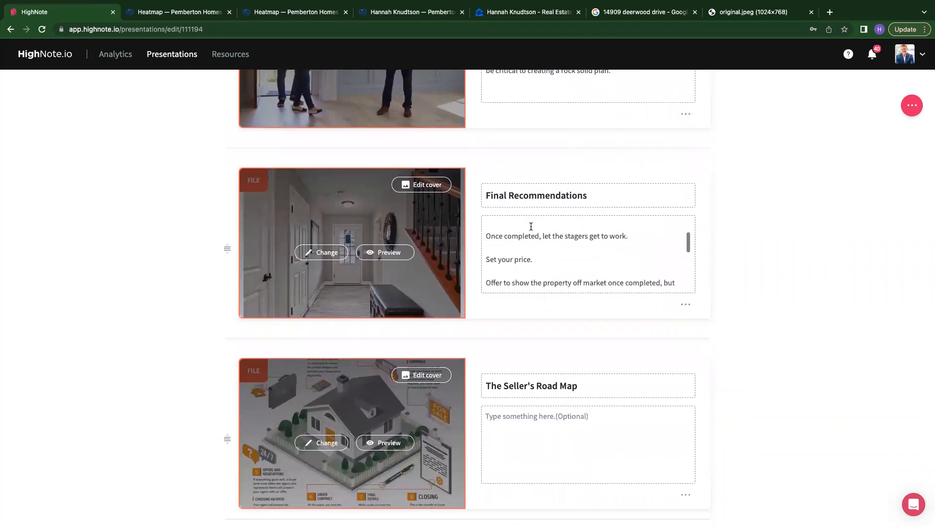
pyautogui.scroll(2, 531, 227)
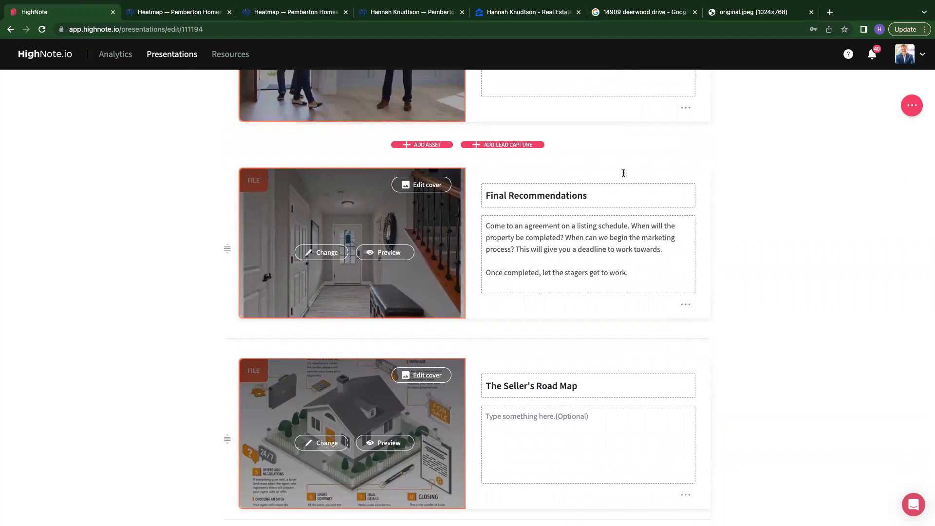
pyautogui.scroll(-3, 637, 382)
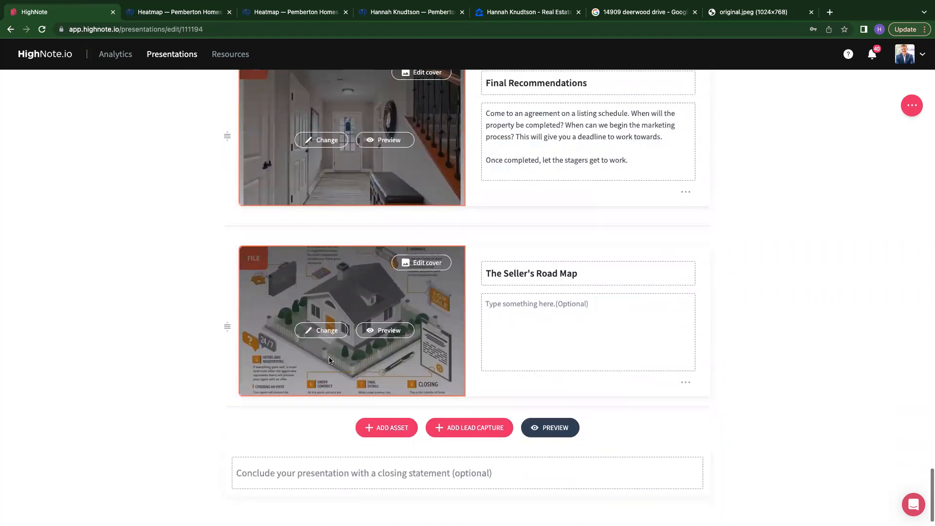
# - Preview The Seller's Road Map card and open its attached file for viewing
pyautogui.click(376, 330)
pyautogui.click(302, 276)
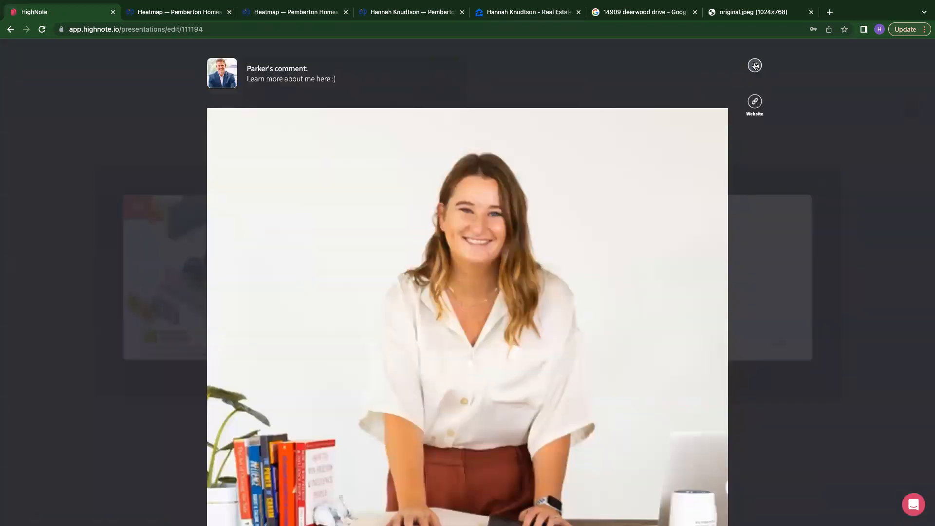
pyautogui.click(755, 65)
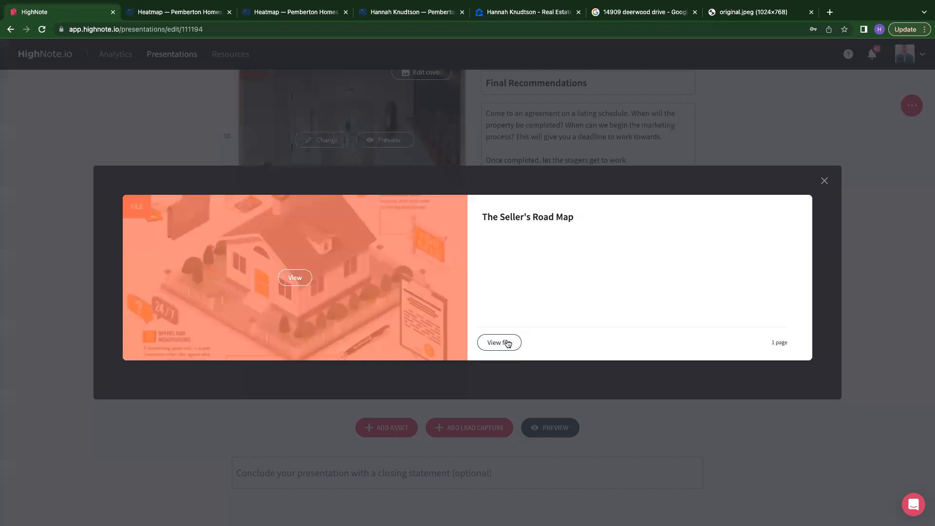
pyautogui.click(500, 343)
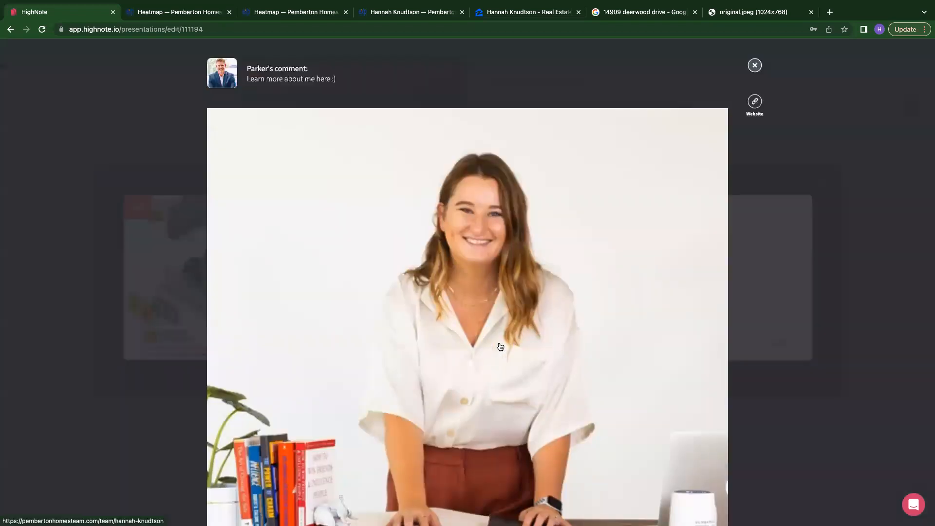
pyautogui.click(755, 65)
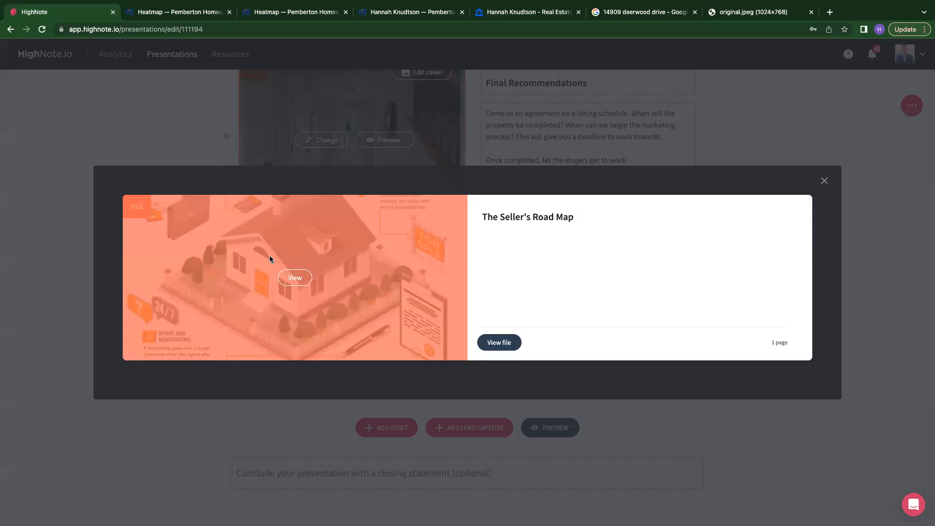
pyautogui.click(823, 183)
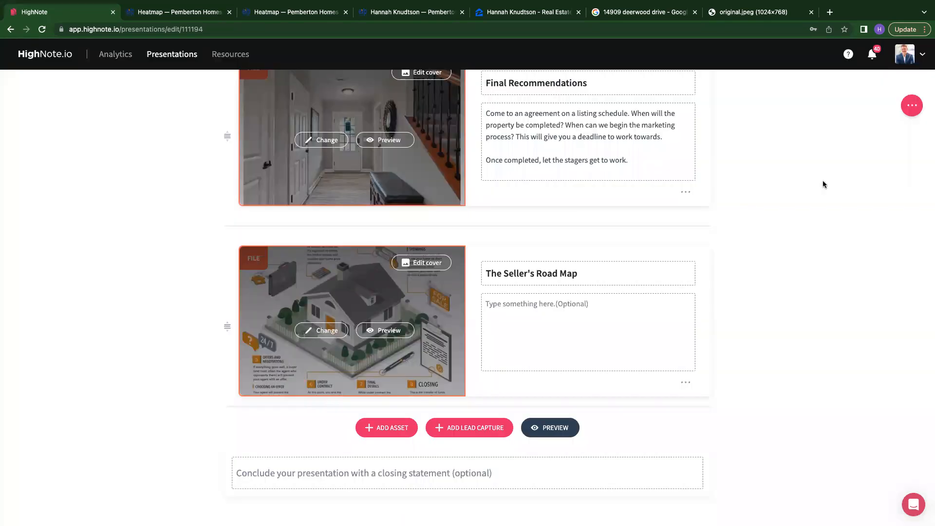
# - Try to move the Raven- Off-Market Sales Strategy card further down the presentation
pyautogui.scroll(-1, 823, 184)
pyautogui.scroll(20, 823, 184)
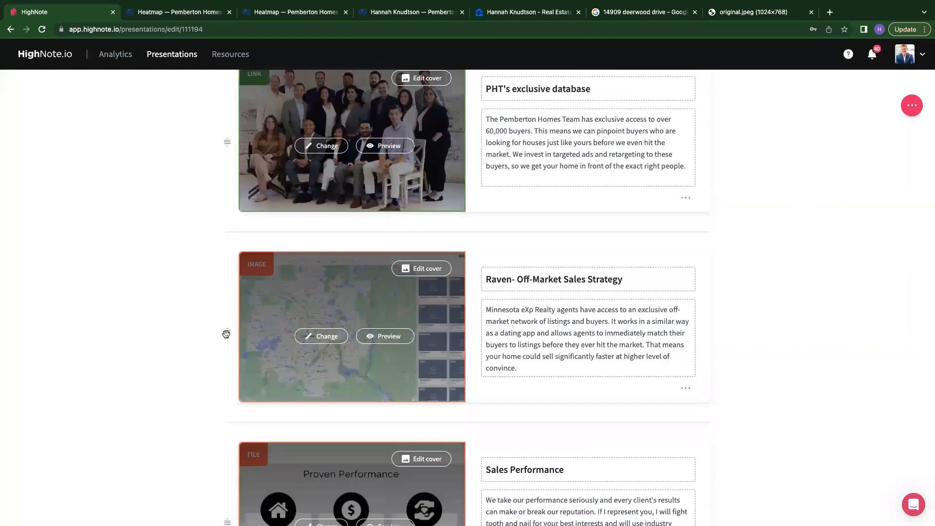
pyautogui.moveTo(227, 333); pyautogui.dragTo(221, 409)
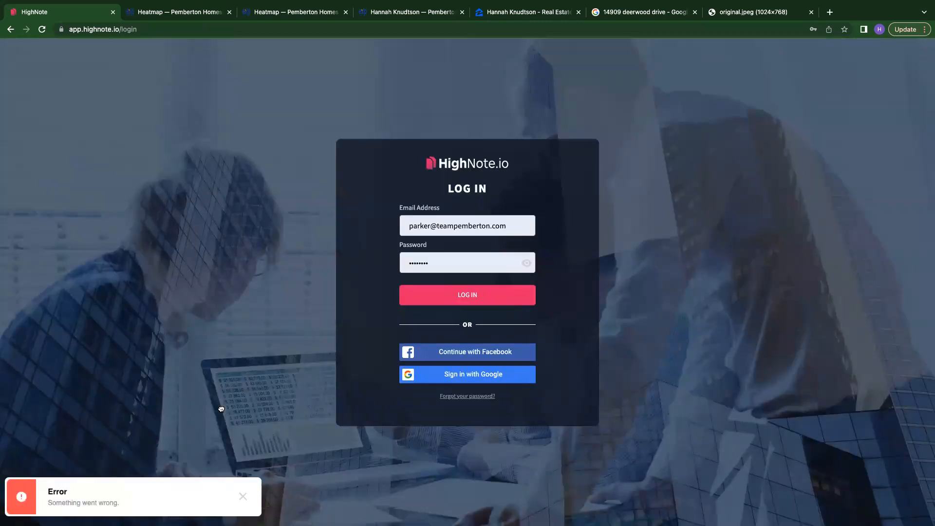
# - Log back in to the account with the saved credentials
pyautogui.click(455, 298)
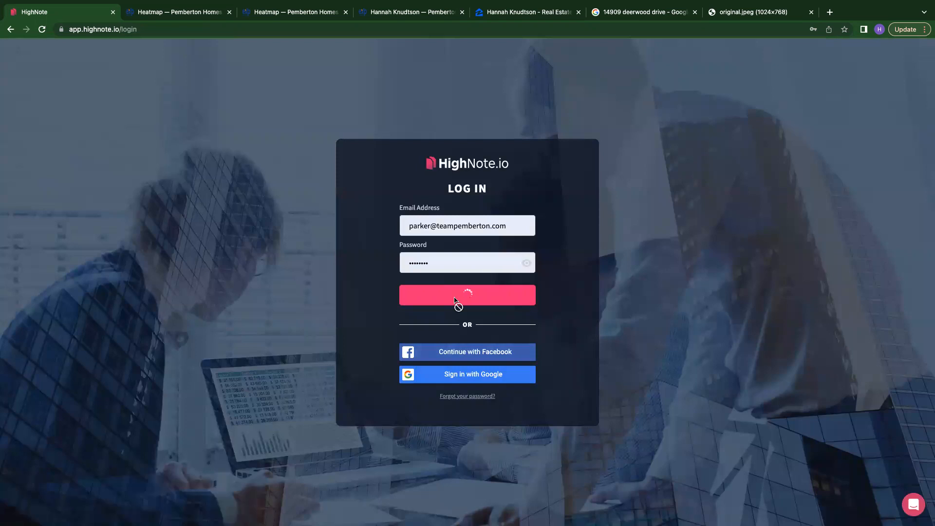
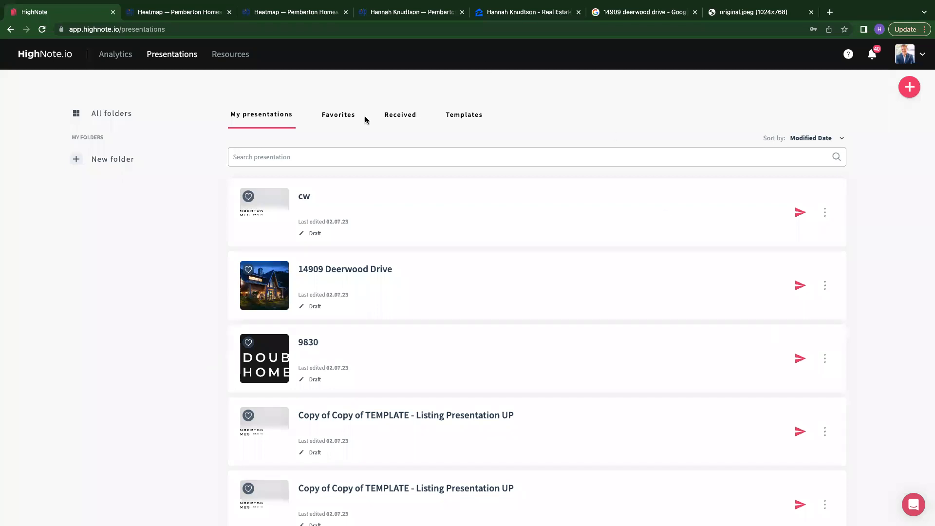
# - Open the Analytics activity timeline and inspect the details of the Feb 2nd Pemberton Homes x EXP Realty visit
pyautogui.click(114, 55)
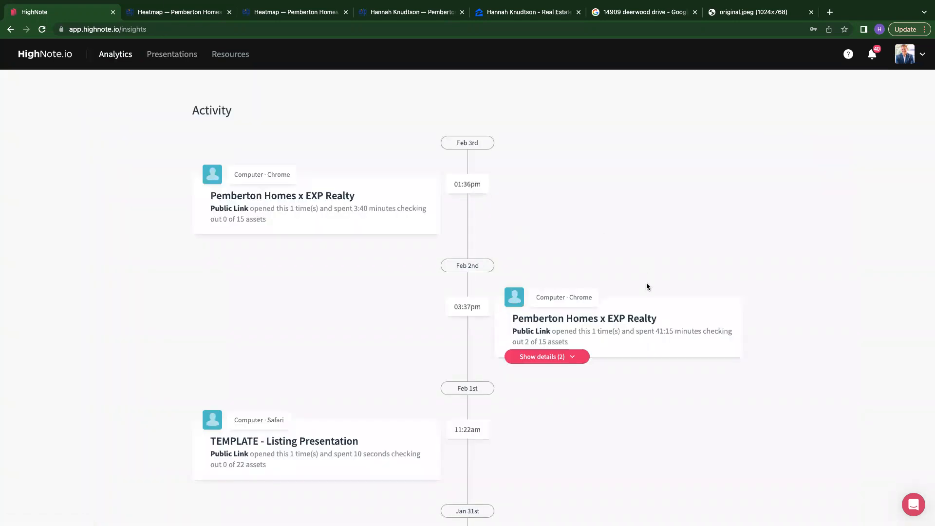
pyautogui.scroll(-3, 647, 286)
pyautogui.scroll(-15, 647, 287)
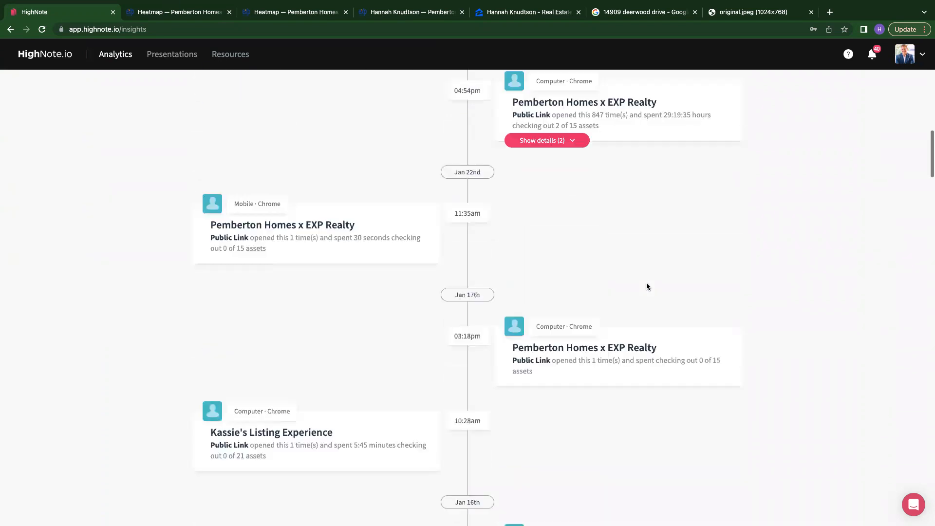
pyautogui.scroll(18, 648, 287)
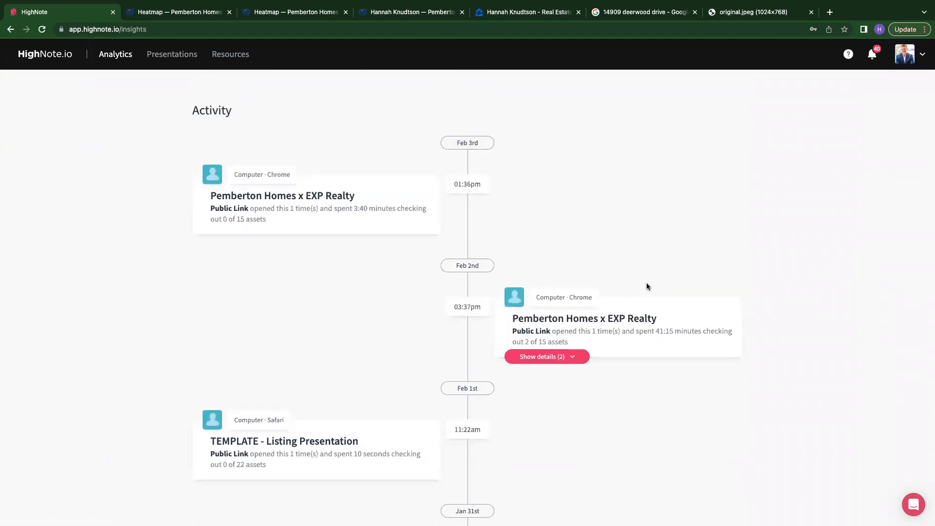
pyautogui.click(551, 360)
pyautogui.scroll(-2, 604, 327)
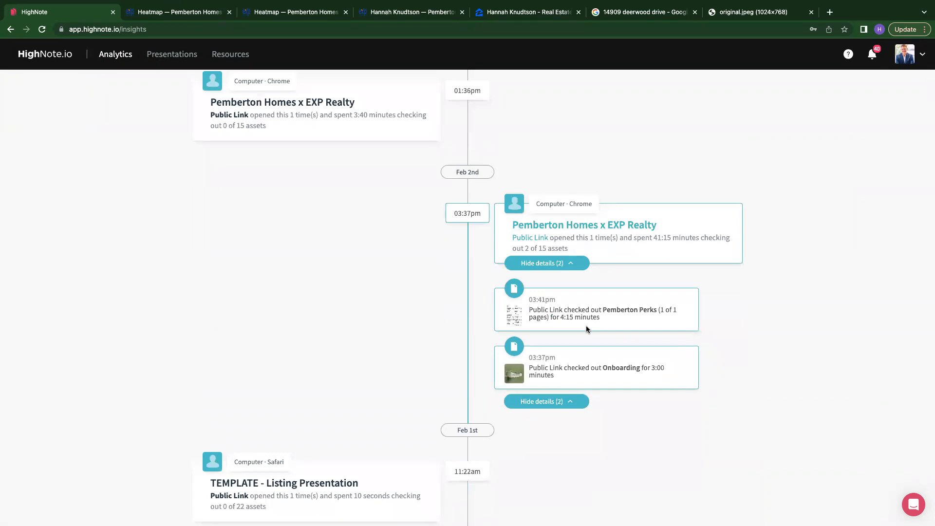
pyautogui.moveTo(602, 319)
pyautogui.mouseDown()
pyautogui.moveTo(546, 318)
pyautogui.moveTo(596, 320)
pyautogui.mouseUp()
pyautogui.click(624, 309)
pyautogui.click(569, 266)
pyautogui.scroll(-20, 569, 268)
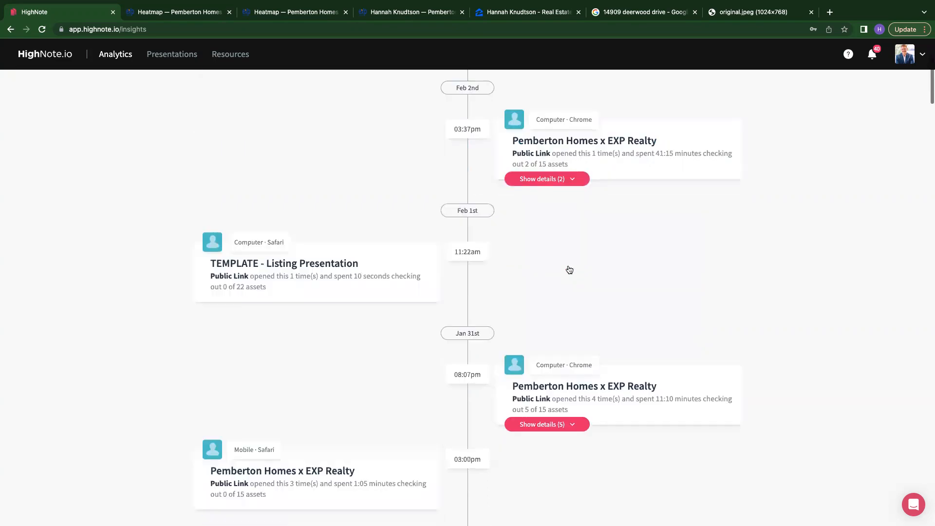
pyautogui.scroll(-5, 567, 267)
pyautogui.scroll(20, 567, 270)
pyautogui.scroll(10, 568, 273)
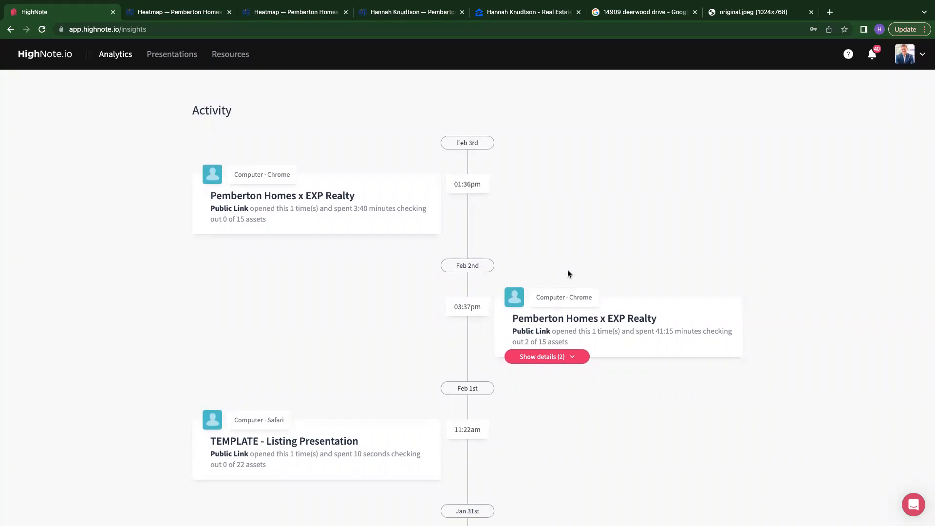
pyautogui.scroll(1, 567, 269)
# - Go back to the presentations list and open the TEMPLATE - Home Buying Intro - Getting Started presentation
pyautogui.click(171, 60)
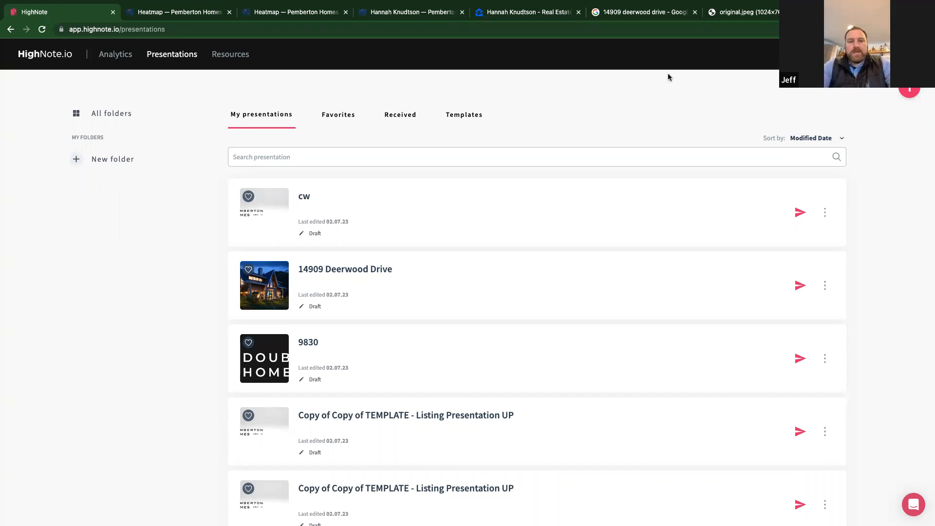
pyautogui.scroll(-5, 448, 313)
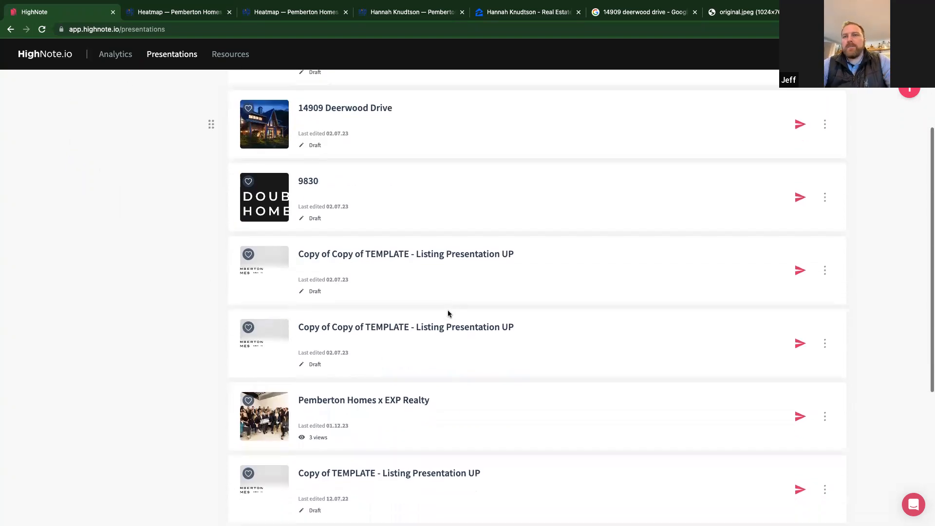
pyautogui.scroll(-4, 449, 315)
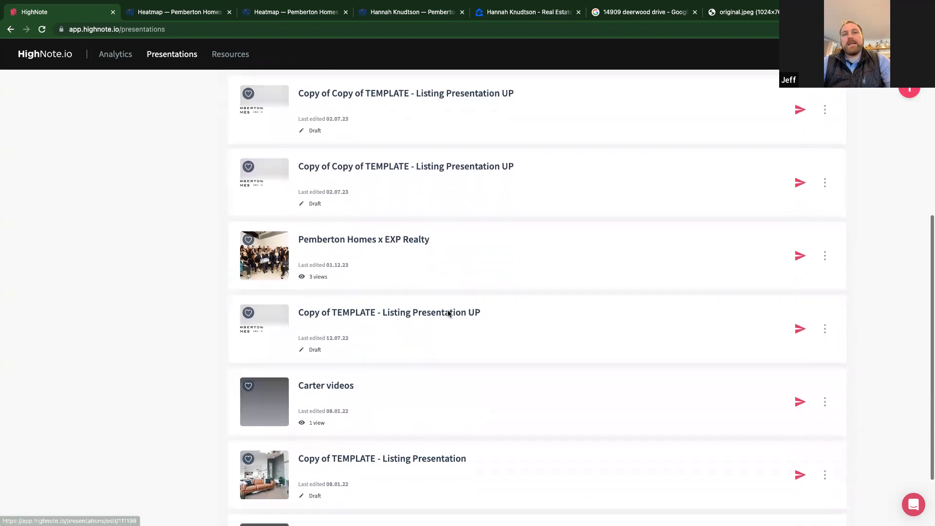
pyautogui.scroll(-2, 448, 313)
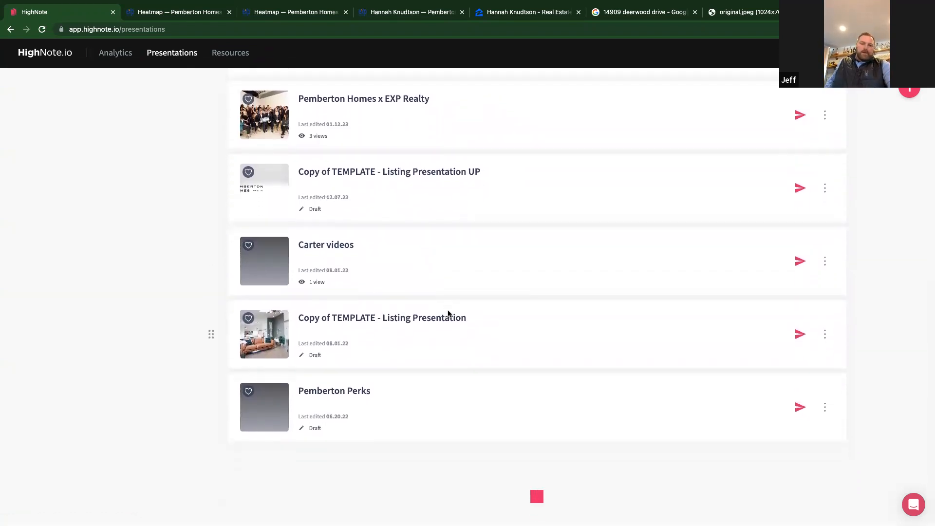
pyautogui.scroll(-1, 447, 315)
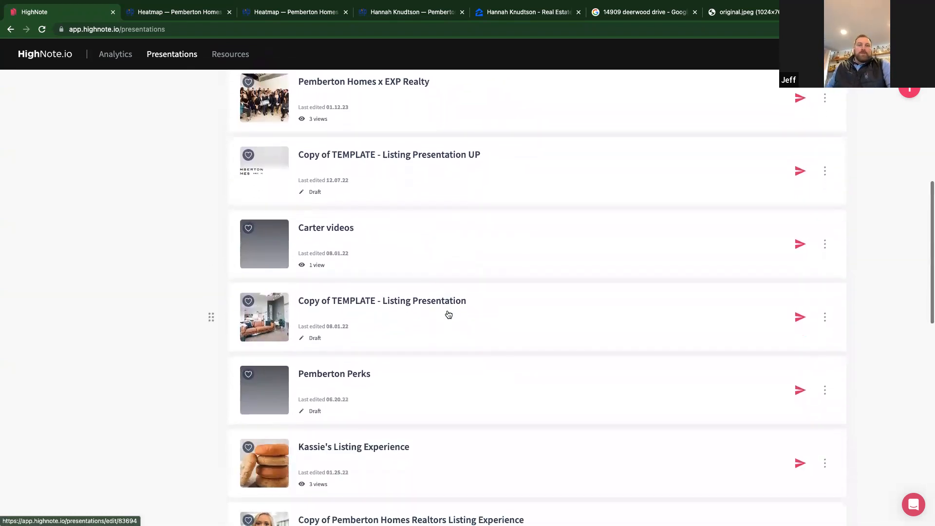
pyautogui.scroll(-8, 449, 315)
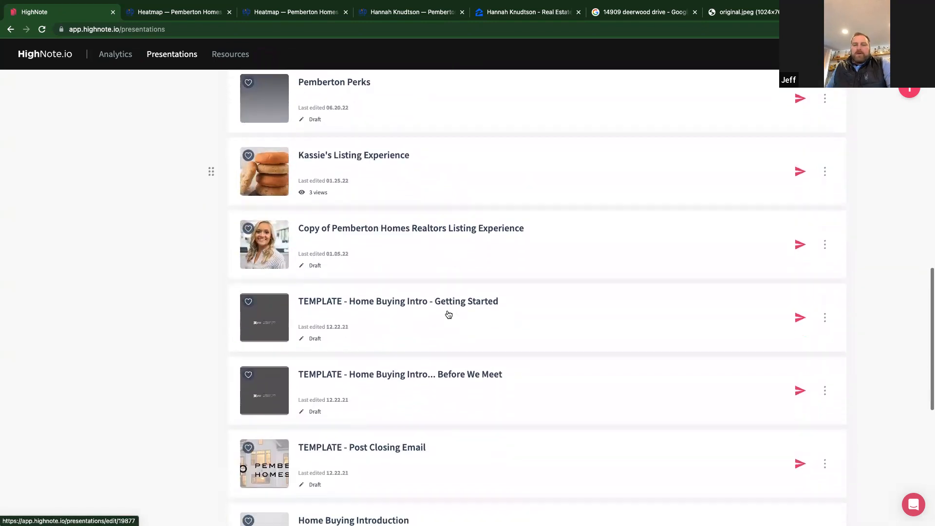
pyautogui.scroll(-2, 448, 310)
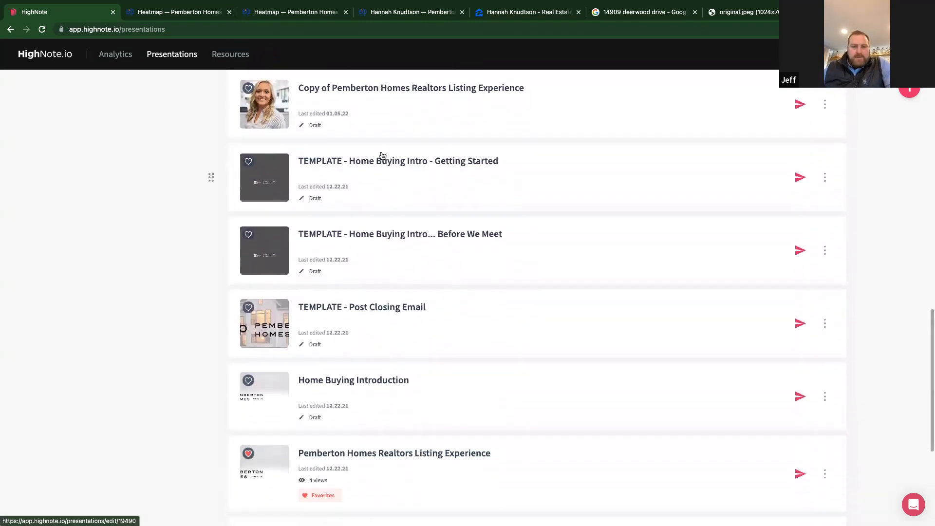
pyautogui.click(380, 155)
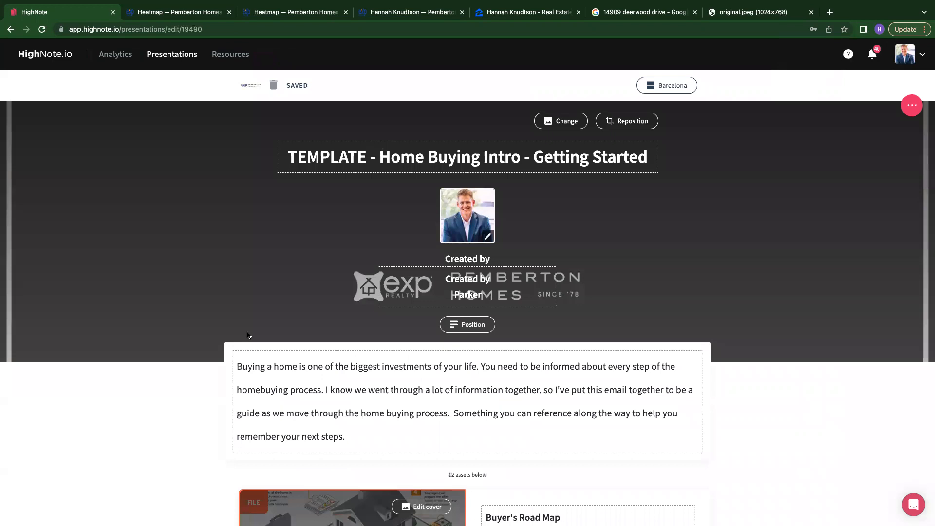
# - Examine the template's title header, intro text and first few asset cards
pyautogui.scroll(-1, 248, 335)
pyautogui.scroll(-3, 248, 336)
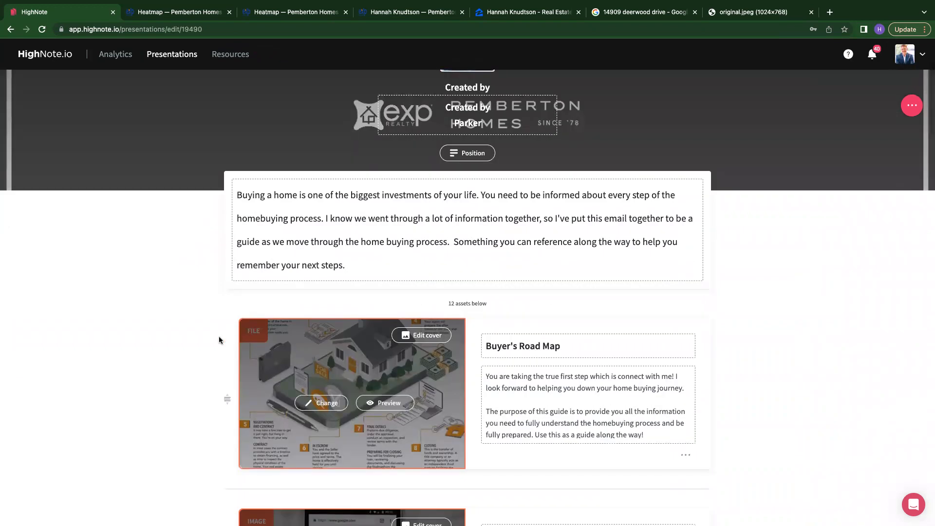
pyautogui.scroll(-5, 219, 339)
pyautogui.scroll(8, 220, 339)
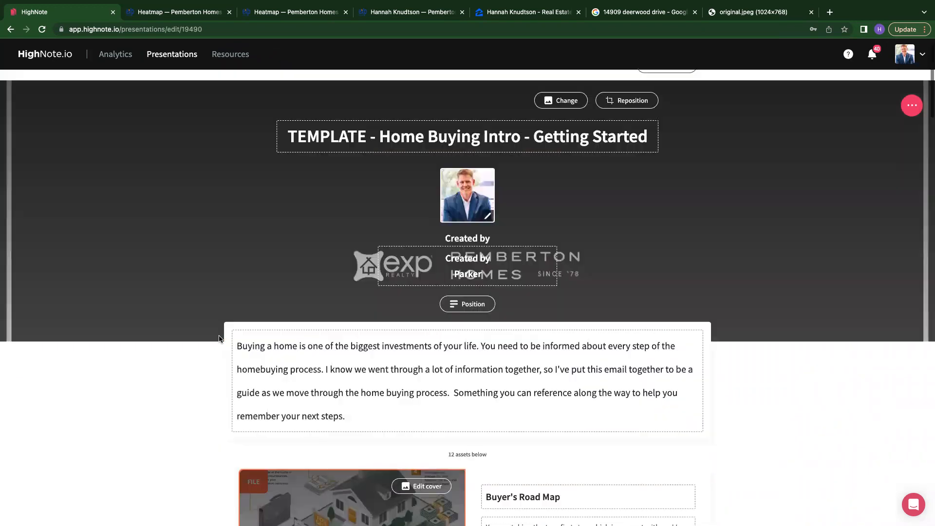
pyautogui.scroll(1, 219, 339)
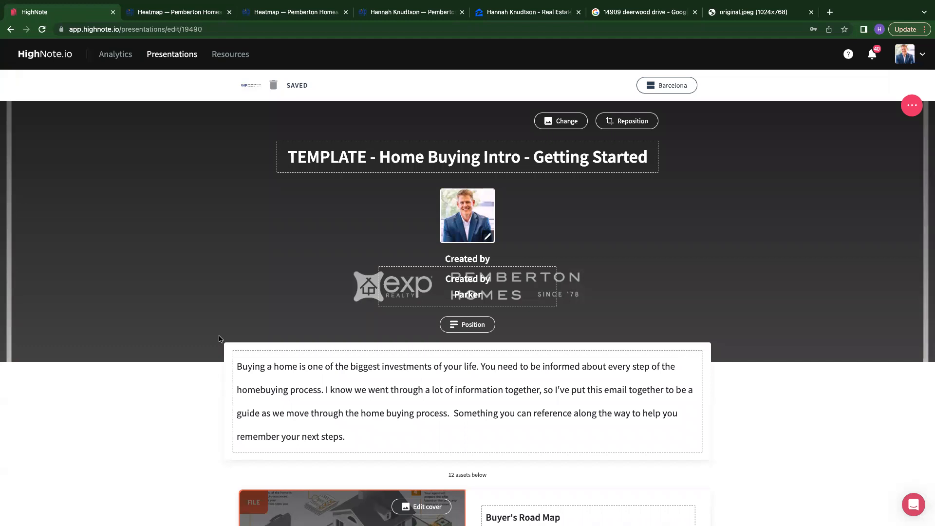
pyautogui.scroll(-2, 219, 339)
pyautogui.scroll(2, 219, 340)
pyautogui.scroll(-3, 220, 340)
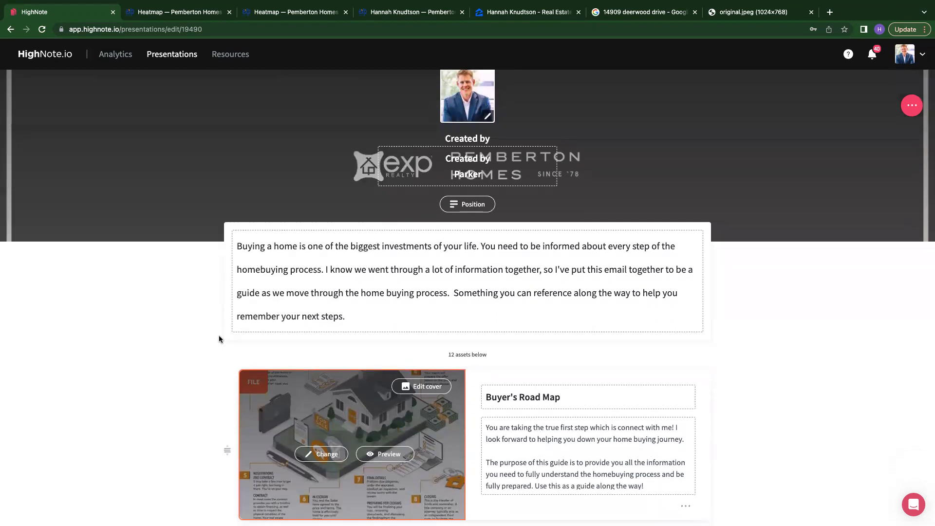
pyautogui.scroll(-9, 219, 340)
pyautogui.scroll(12, 219, 339)
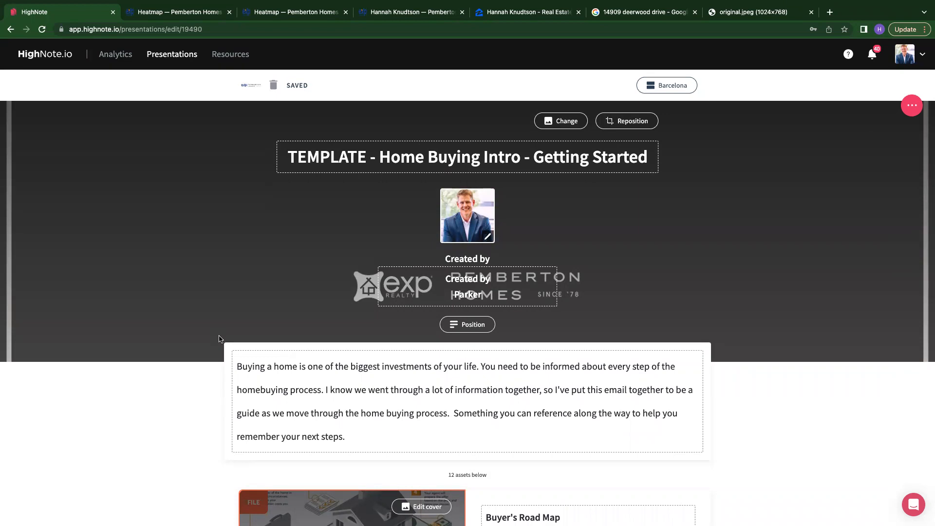
pyautogui.scroll(-6, 396, 390)
pyautogui.scroll(-3, 397, 392)
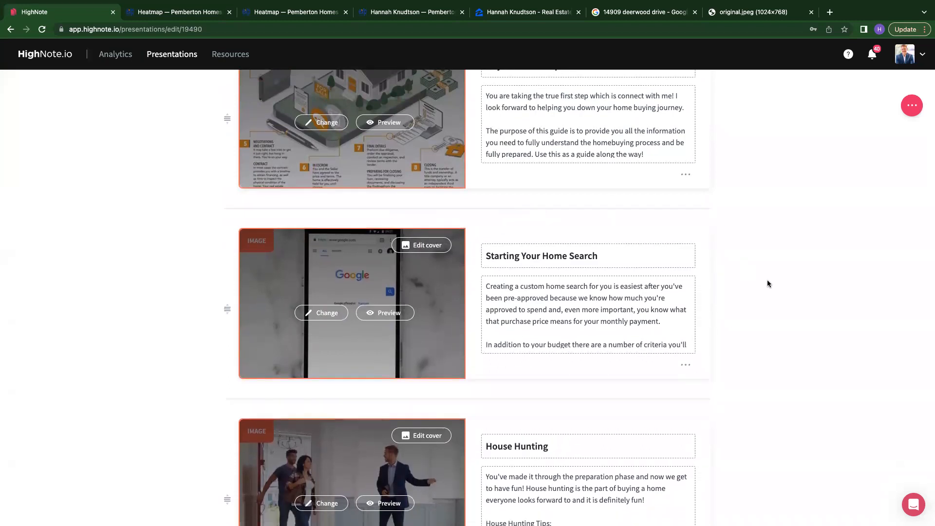
pyautogui.scroll(2, 768, 285)
pyautogui.scroll(6, 768, 292)
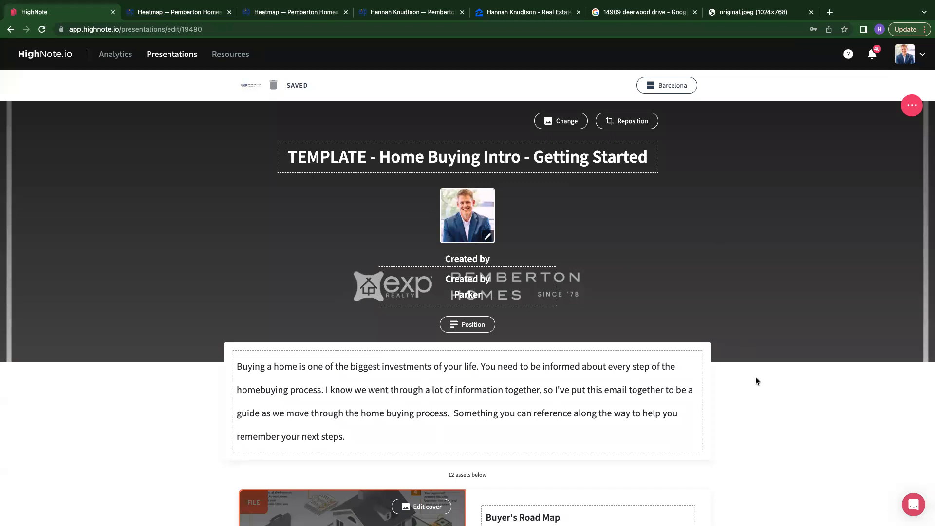
pyautogui.scroll(-2, 770, 404)
pyautogui.scroll(2, 770, 407)
pyautogui.scroll(-13, 769, 407)
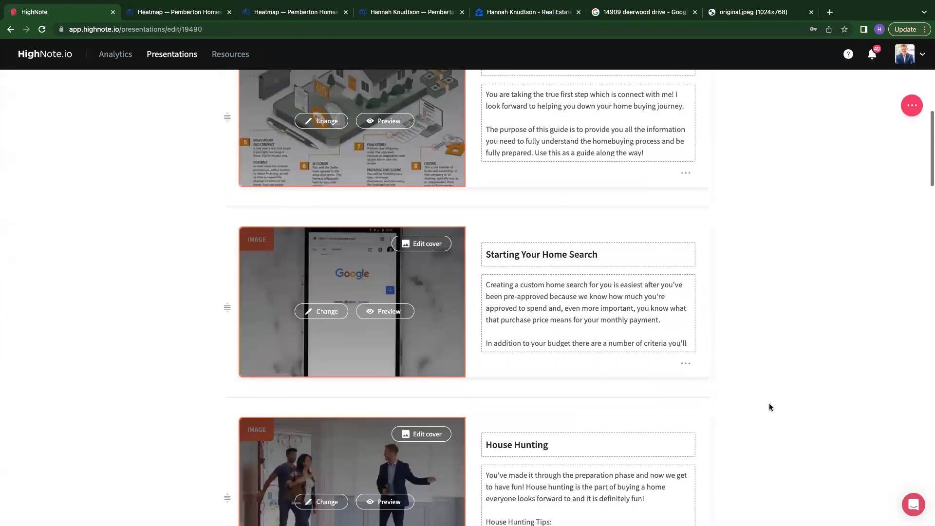
# - Review the remaining asset cards of the template from House Hunting down to My Reviews
pyautogui.scroll(-5, 770, 407)
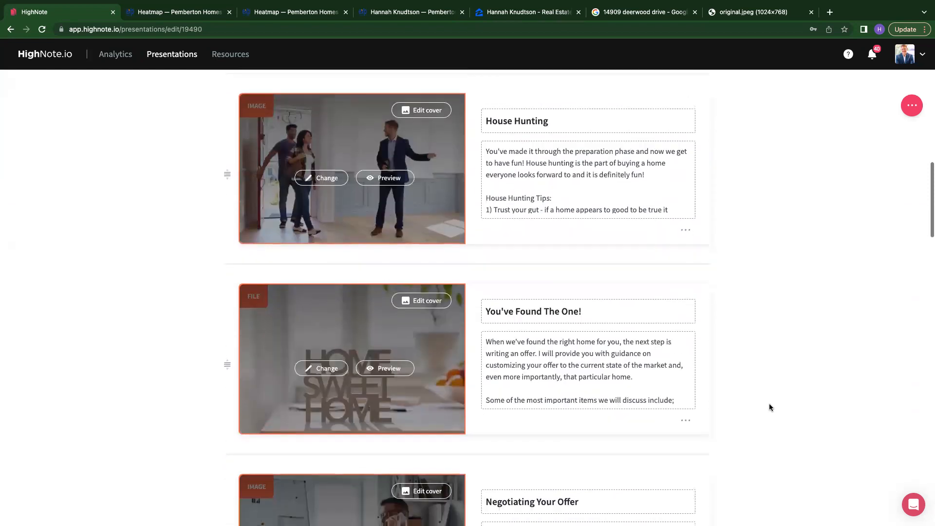
pyautogui.scroll(-4, 770, 406)
pyautogui.scroll(-1, 769, 408)
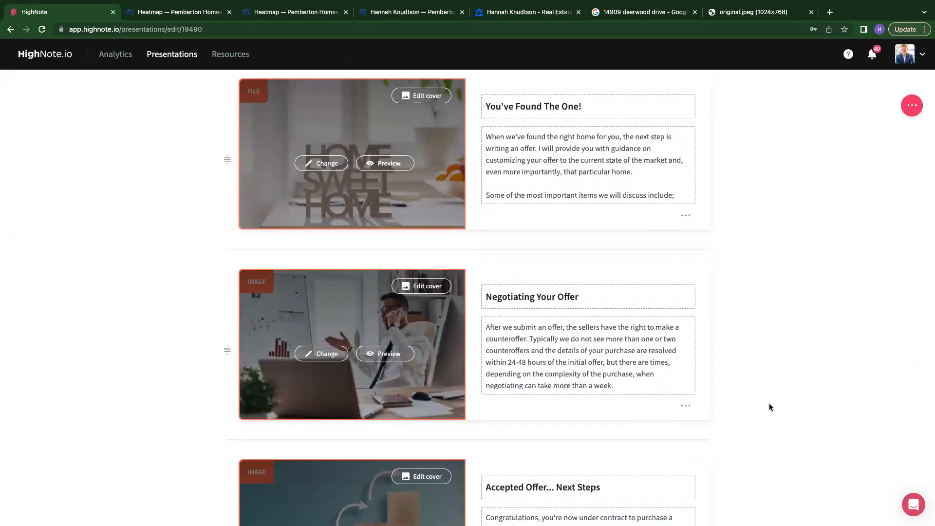
pyautogui.scroll(-8, 770, 407)
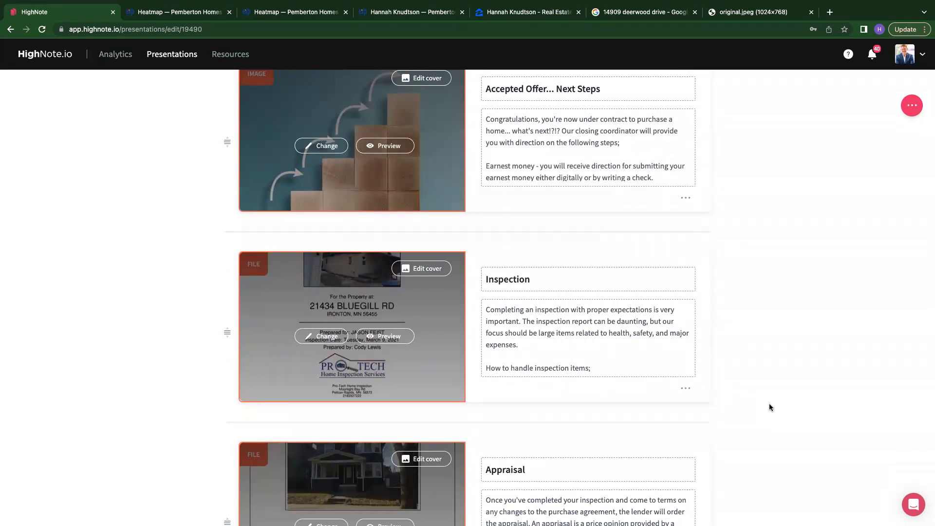
pyautogui.scroll(-3, 769, 406)
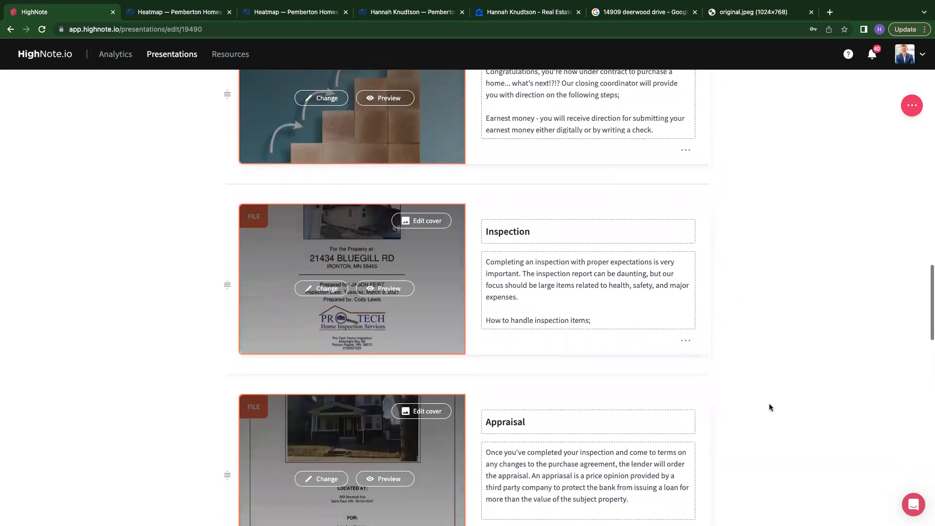
pyautogui.scroll(-5, 770, 407)
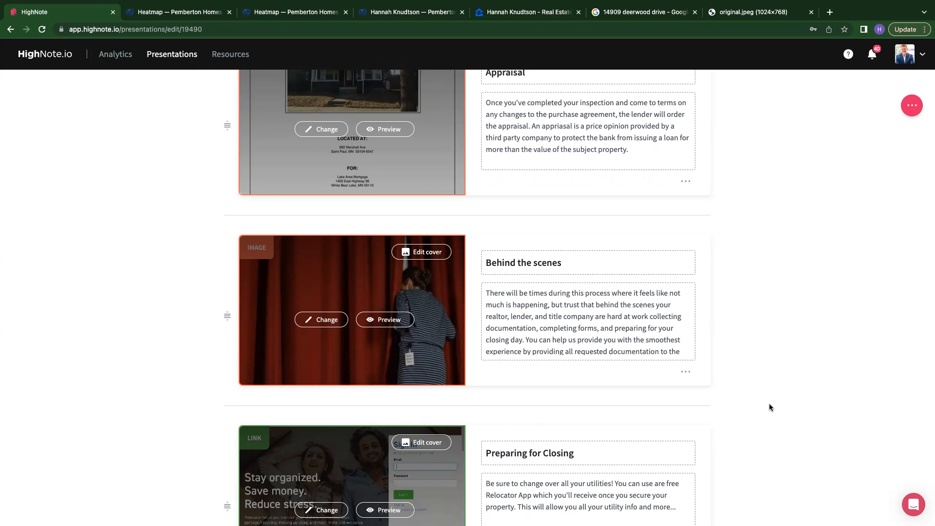
pyautogui.scroll(-4, 769, 405)
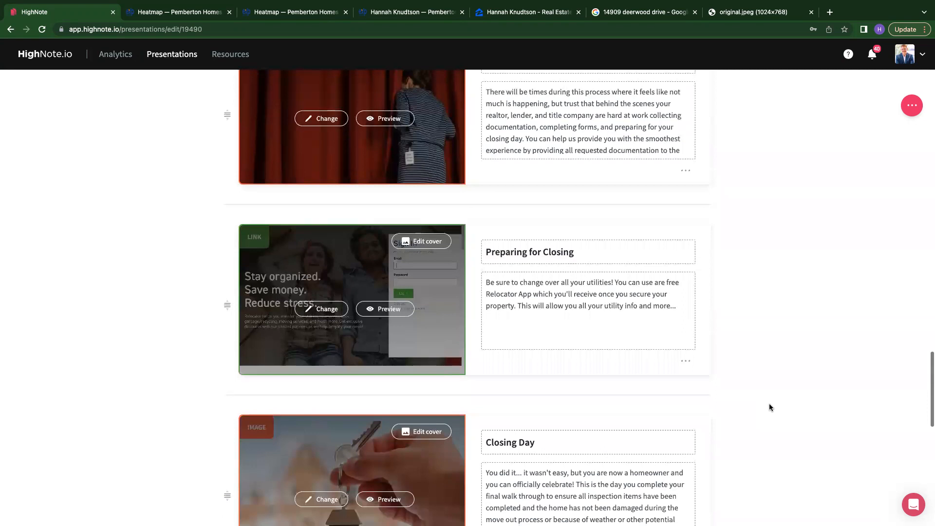
pyautogui.scroll(-4, 769, 408)
pyautogui.scroll(-3, 769, 407)
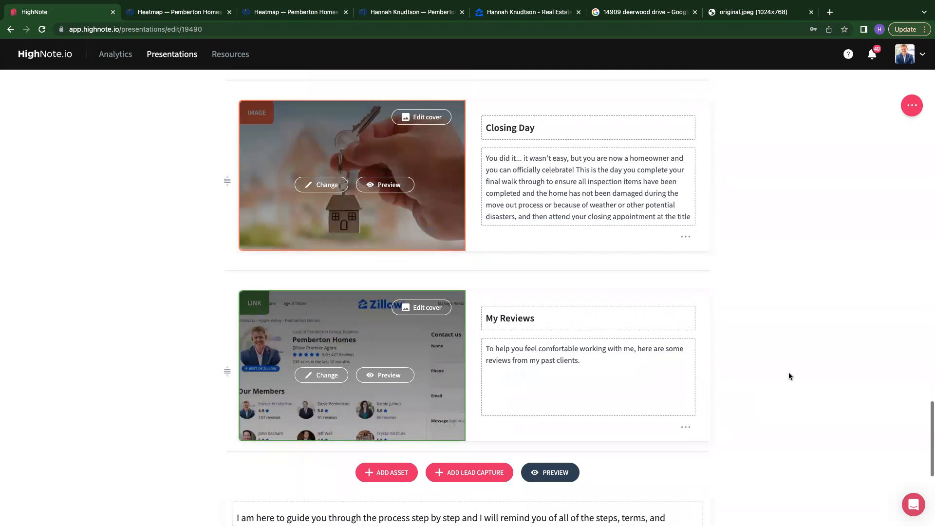
pyautogui.scroll(-3, 790, 377)
pyautogui.scroll(8, 789, 376)
pyautogui.scroll(4, 789, 376)
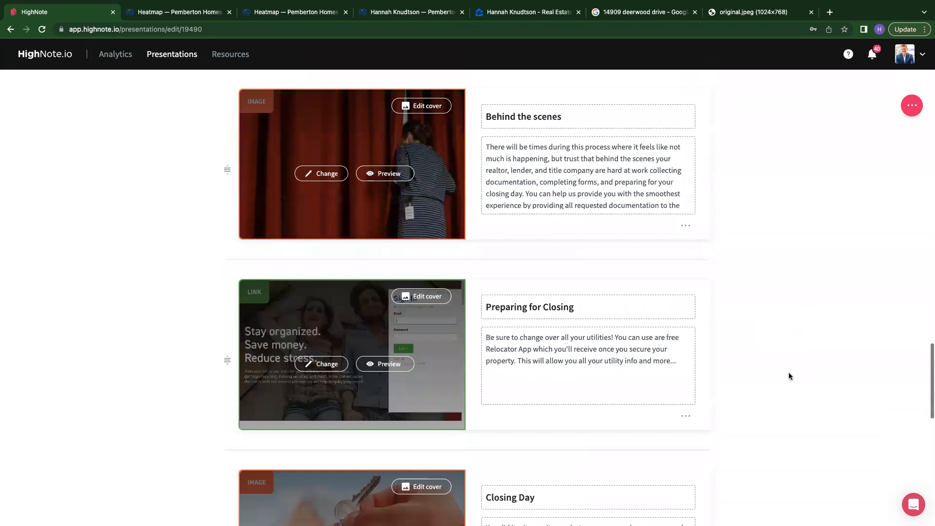
pyautogui.scroll(3, 789, 376)
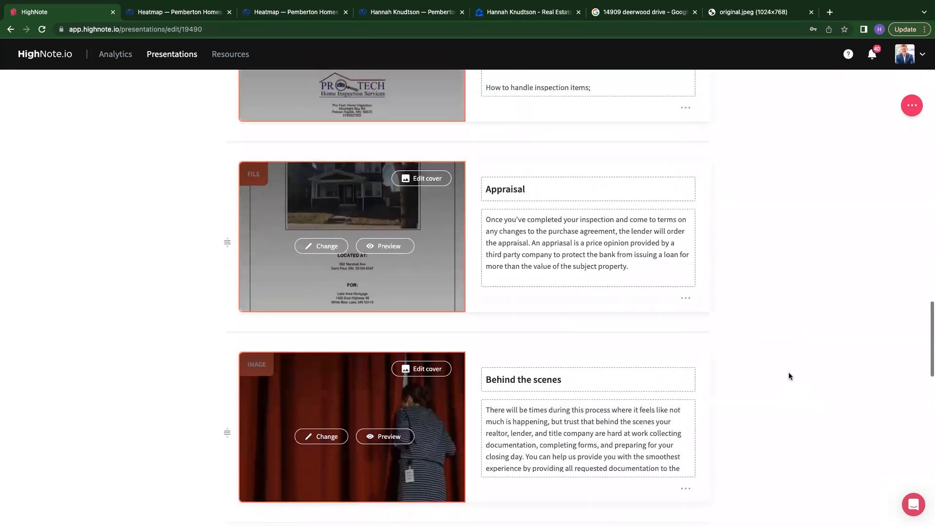
pyautogui.scroll(15, 788, 372)
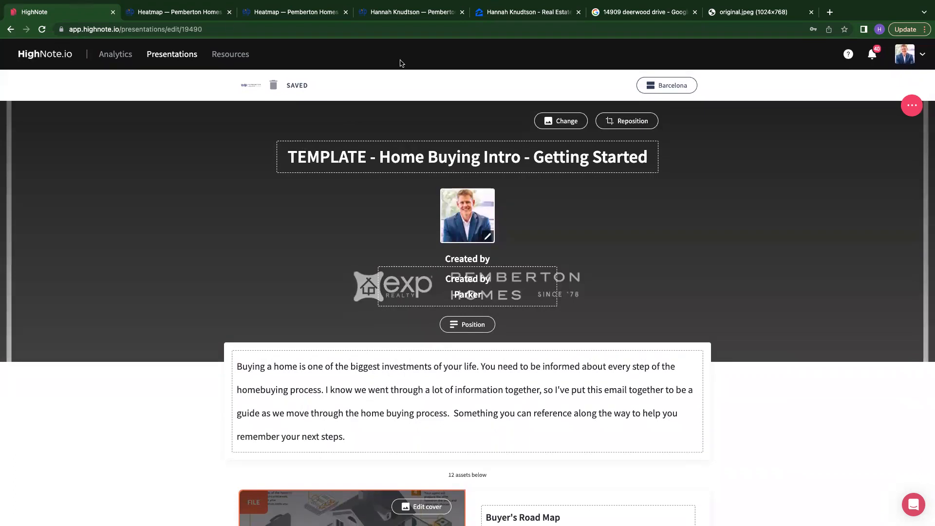
# - Return to the presentations list and open the TEMPLATE - Post Closing Email presentation
pyautogui.click(11, 30)
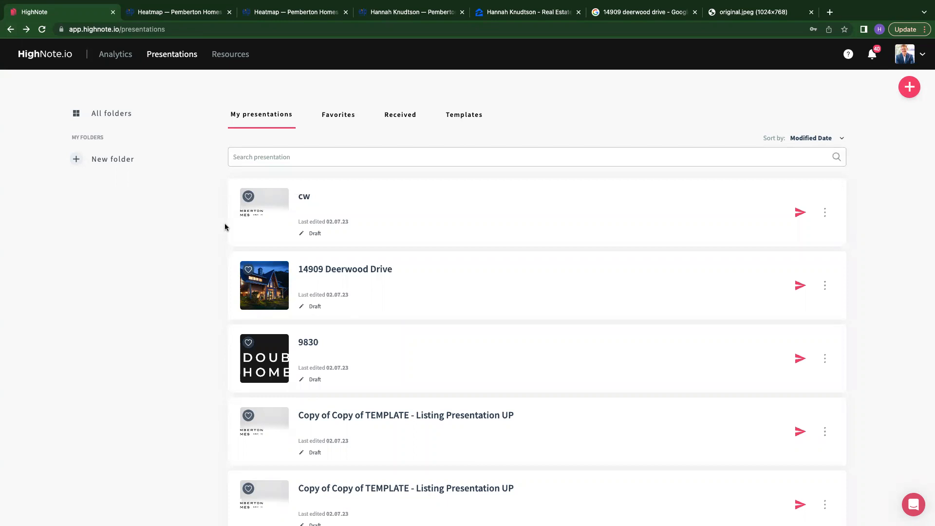
pyautogui.scroll(-10, 246, 397)
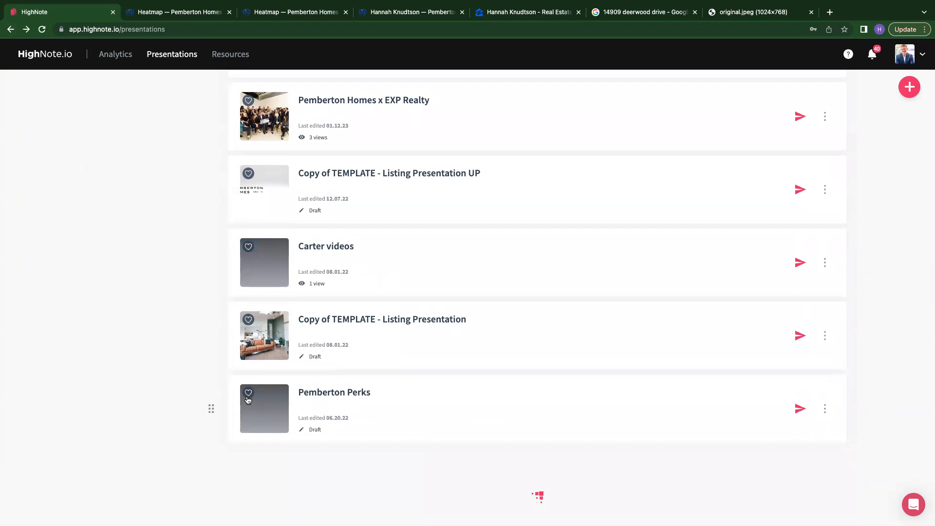
pyautogui.scroll(-6, 247, 400)
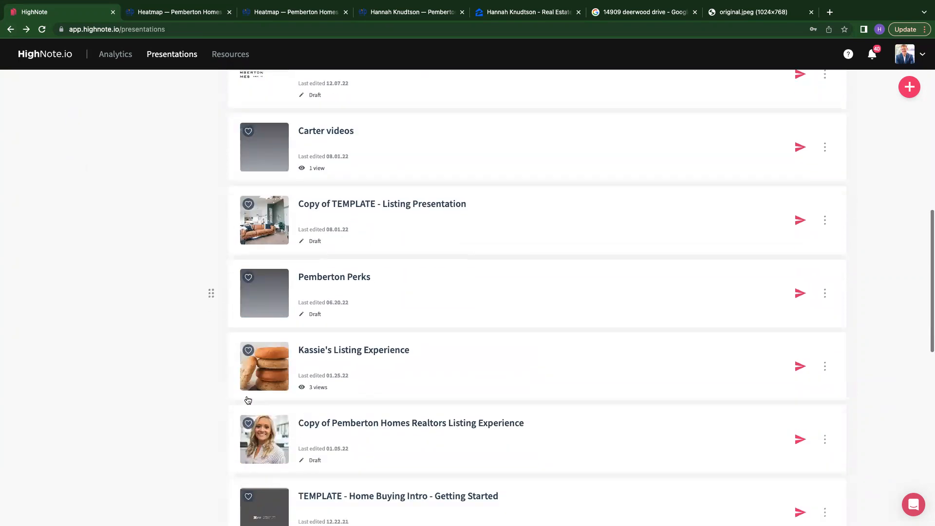
pyautogui.scroll(-3, 247, 399)
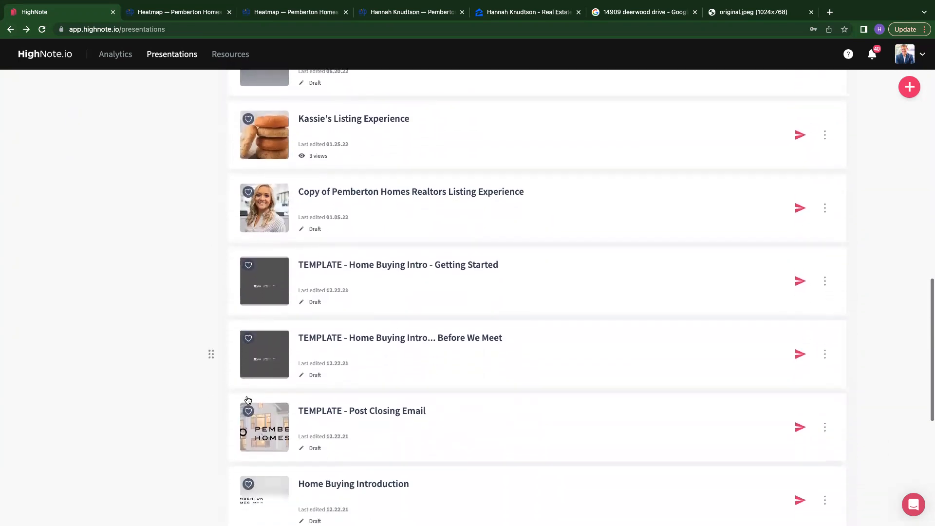
pyautogui.click(396, 380)
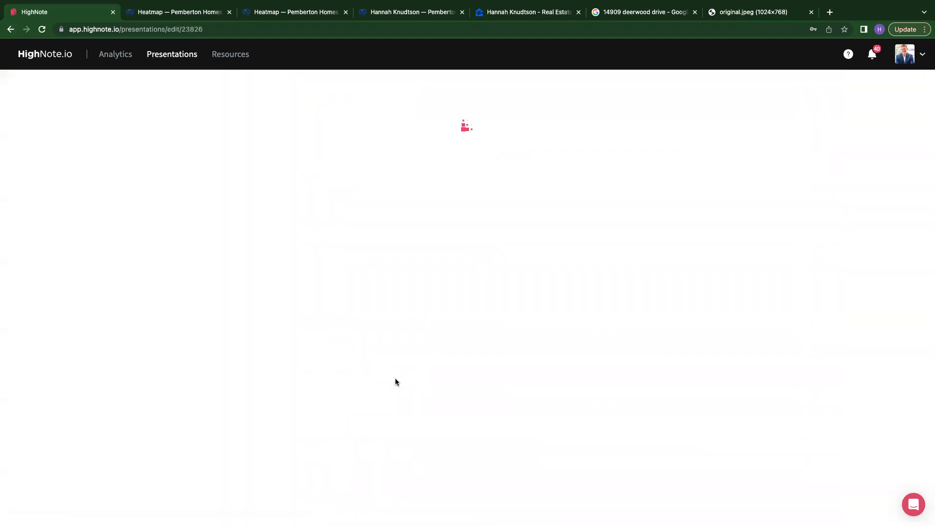
# - Review the Post Closing Email template's intro text and its asset cards from Your Closing Statement to the review requests
pyautogui.scroll(-2, 395, 380)
pyautogui.scroll(-7, 395, 379)
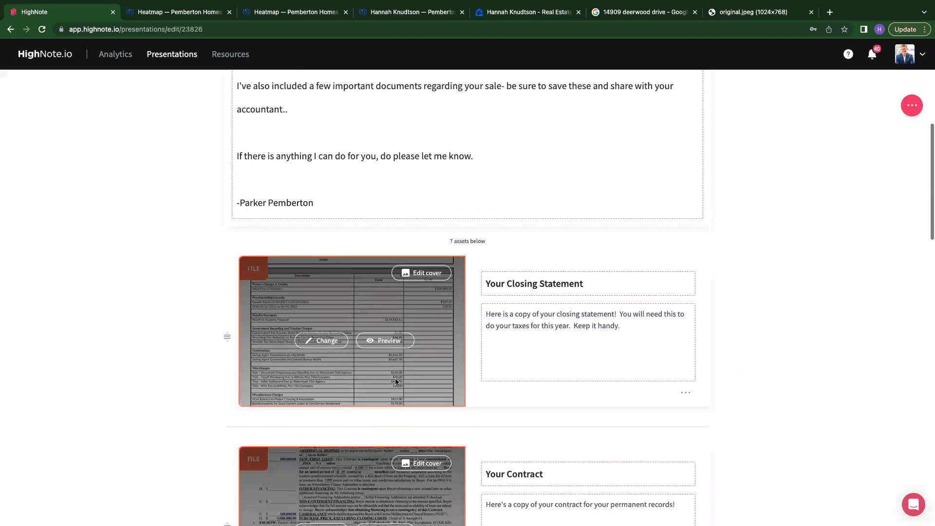
pyautogui.scroll(-3, 400, 281)
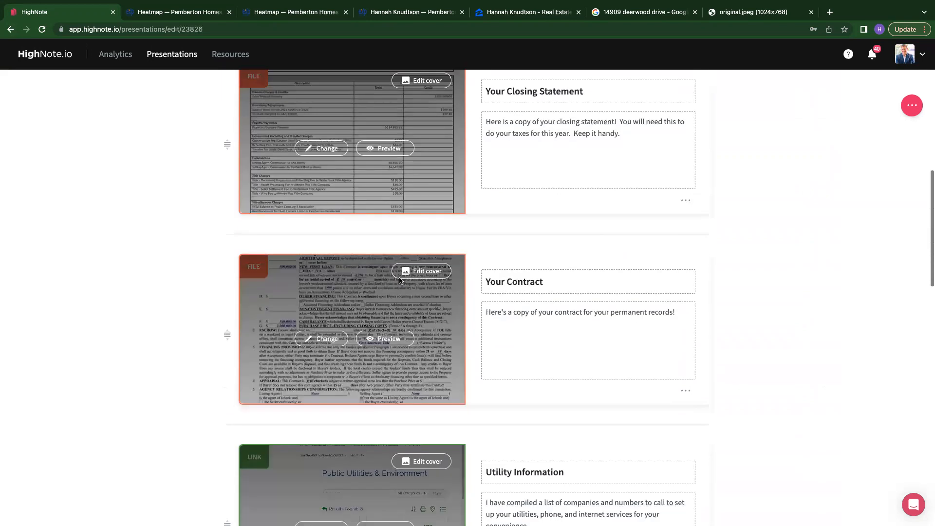
pyautogui.scroll(-4, 376, 303)
pyautogui.scroll(-6, 374, 302)
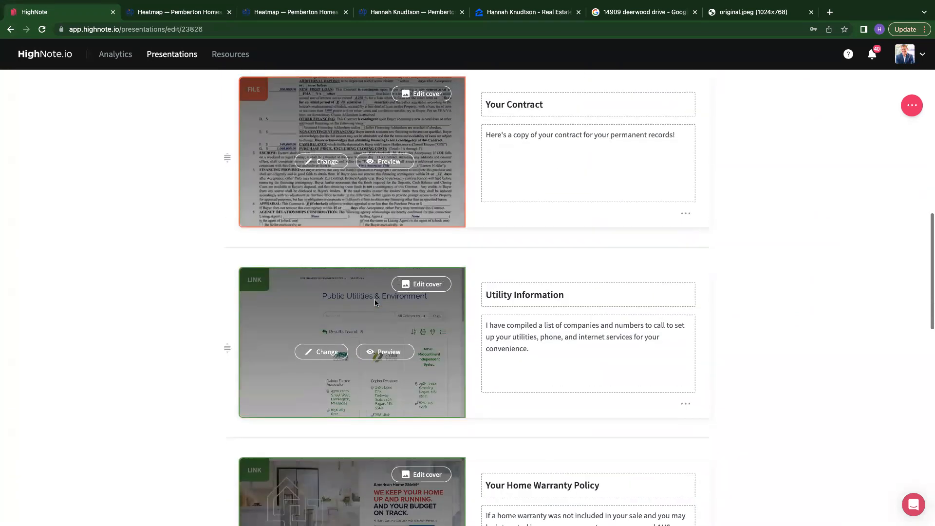
pyautogui.scroll(-4, 374, 302)
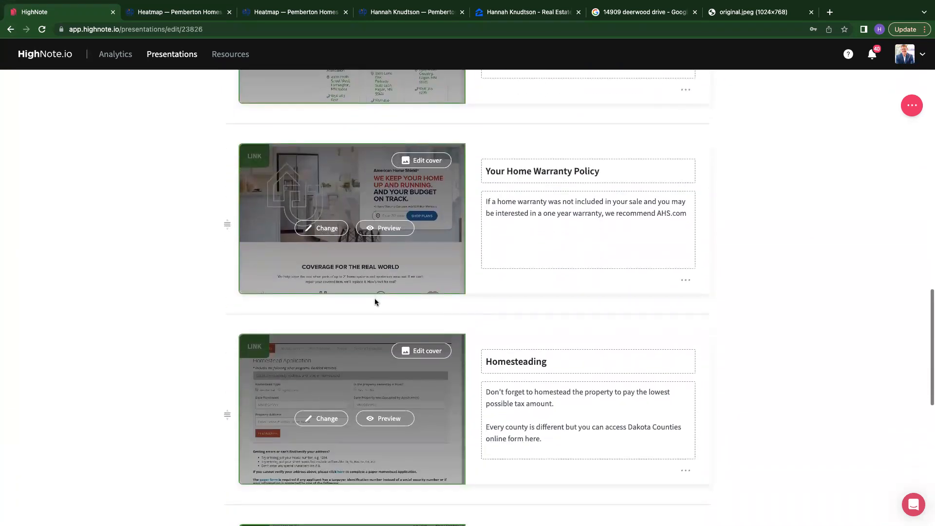
pyautogui.scroll(-6, 374, 302)
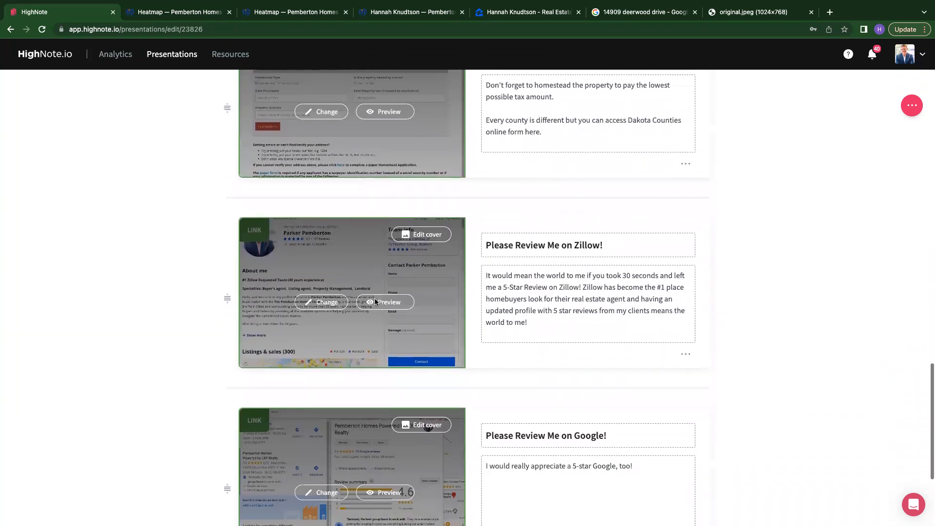
pyautogui.scroll(15, 376, 302)
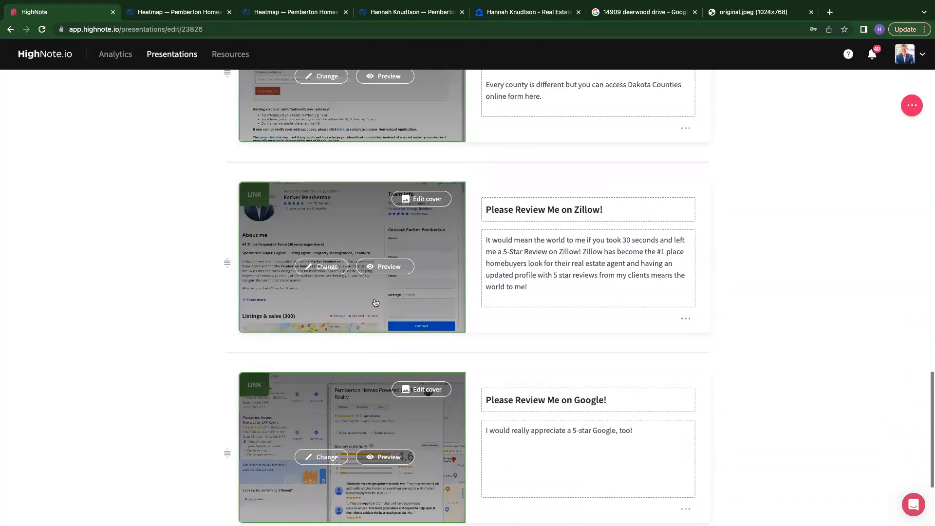
pyautogui.scroll(12, 375, 298)
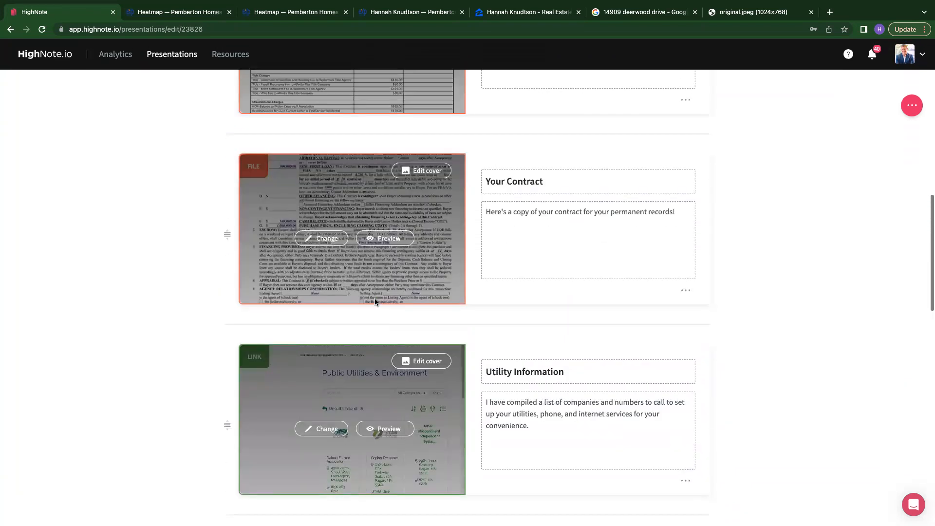
pyautogui.scroll(5, 374, 299)
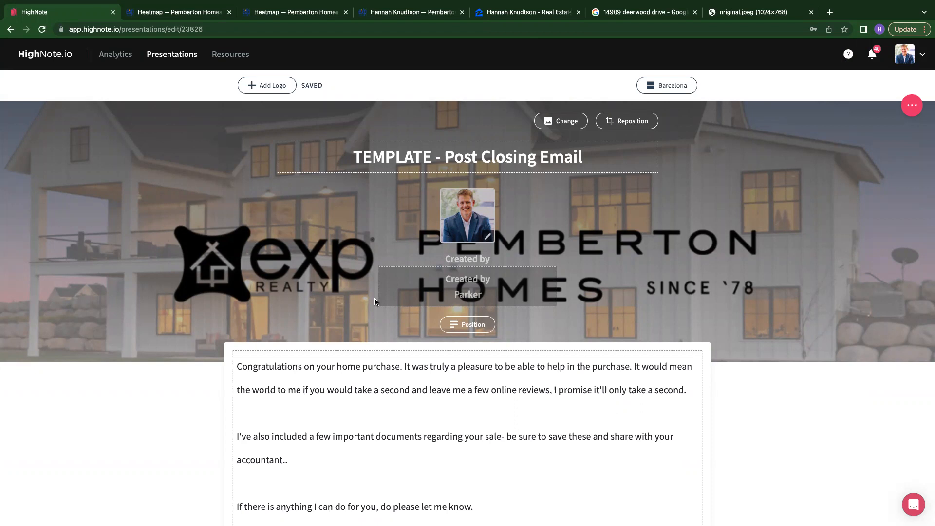
# - Go back to the presentations list and browse the saved presentations under Templates
pyautogui.click(166, 57)
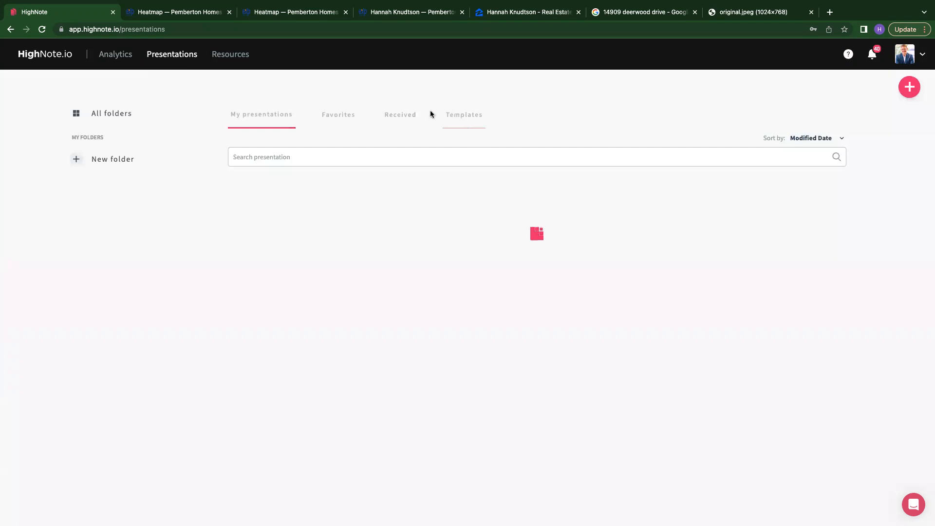
pyautogui.click(456, 115)
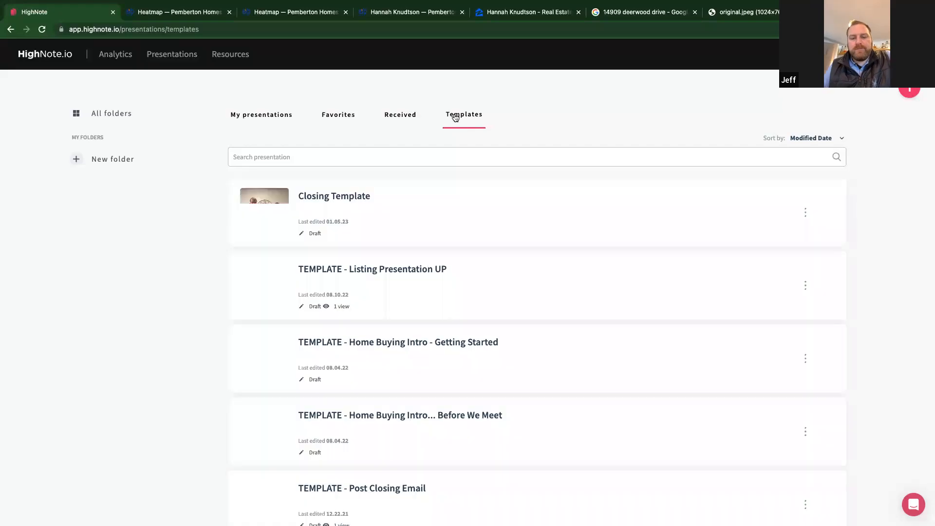
pyautogui.scroll(-2, 464, 198)
pyautogui.scroll(1, 223, 247)
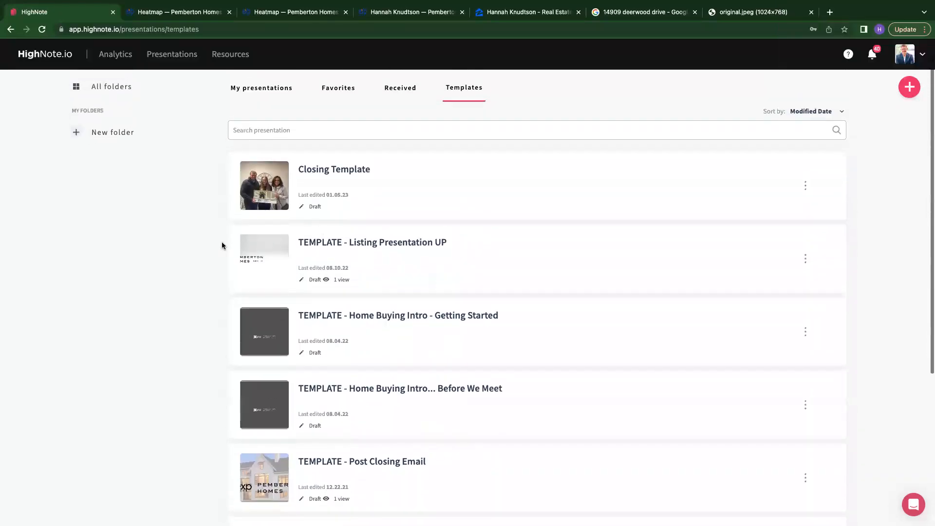
pyautogui.scroll(-2, 222, 246)
pyautogui.scroll(2, 190, 248)
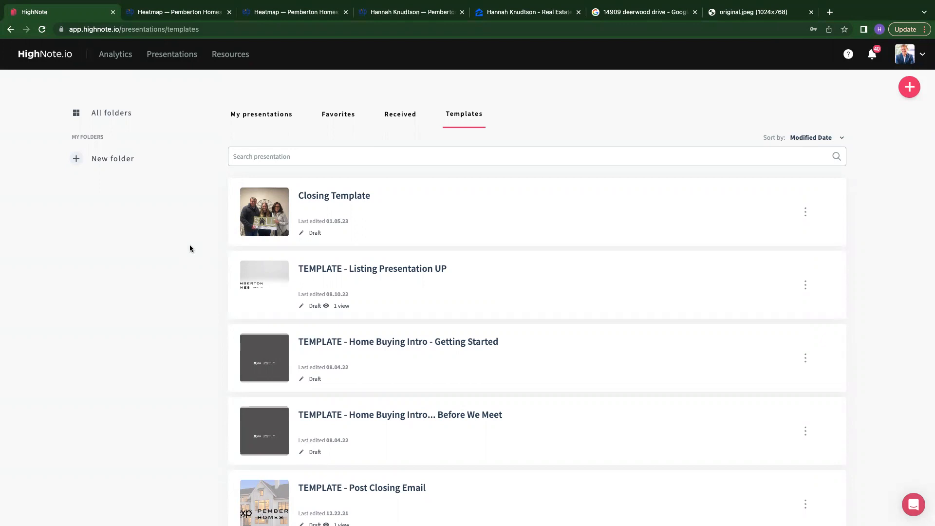
pyautogui.scroll(-5, 190, 249)
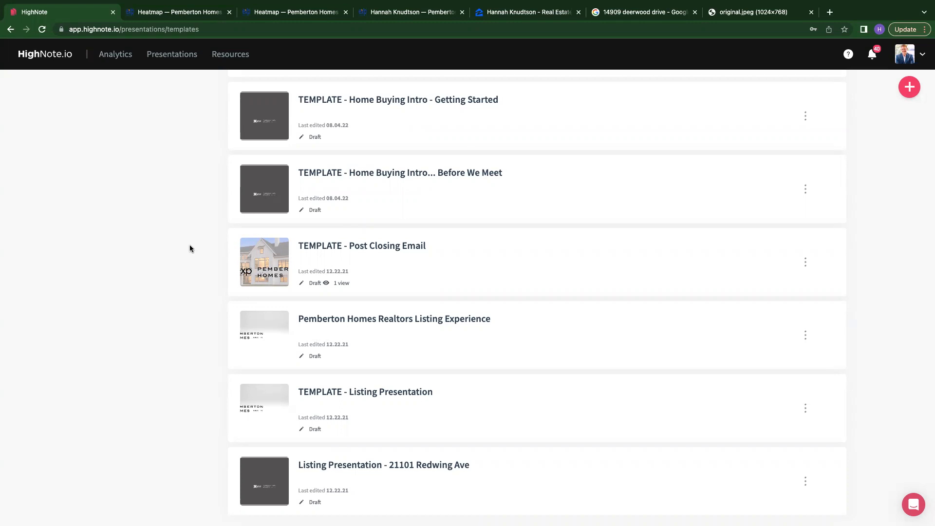
pyautogui.scroll(5, 190, 249)
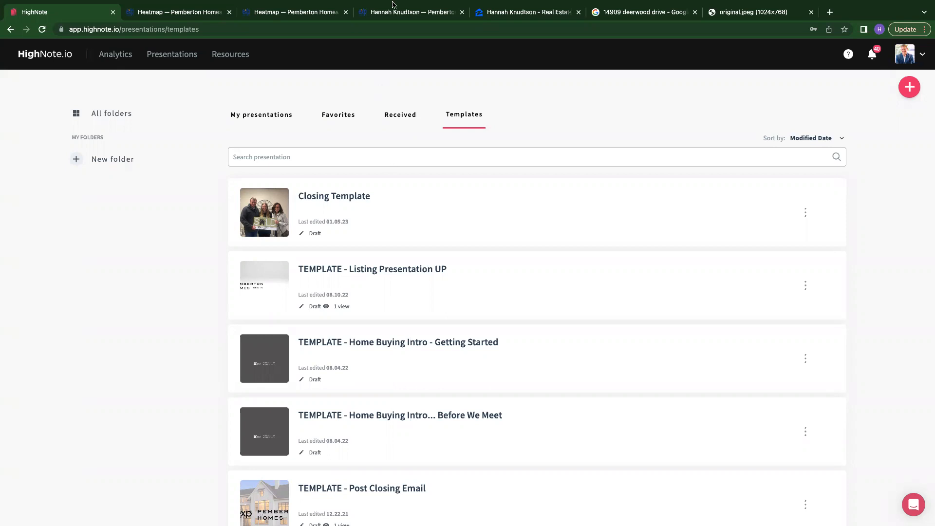
pyautogui.moveTo(395, 3)
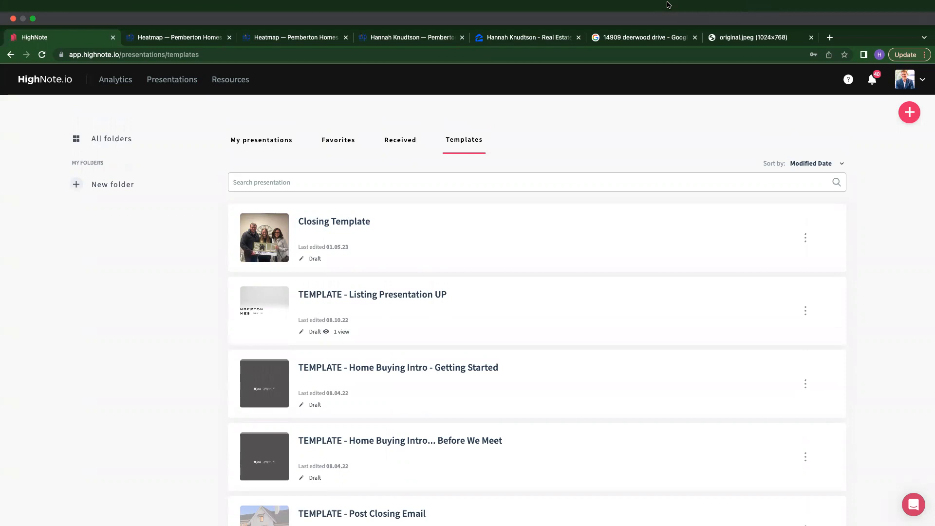